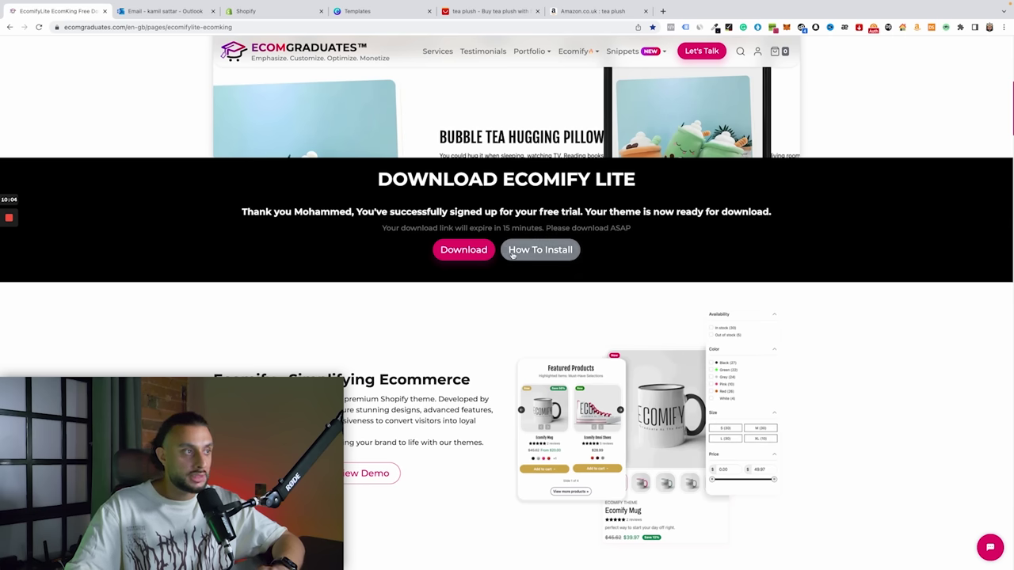
- Download the Ecomify Lite theme, find the EcomKingEcomifyThemeLite (1) folder in Downloads, and return to the browser
left_click(464, 250)
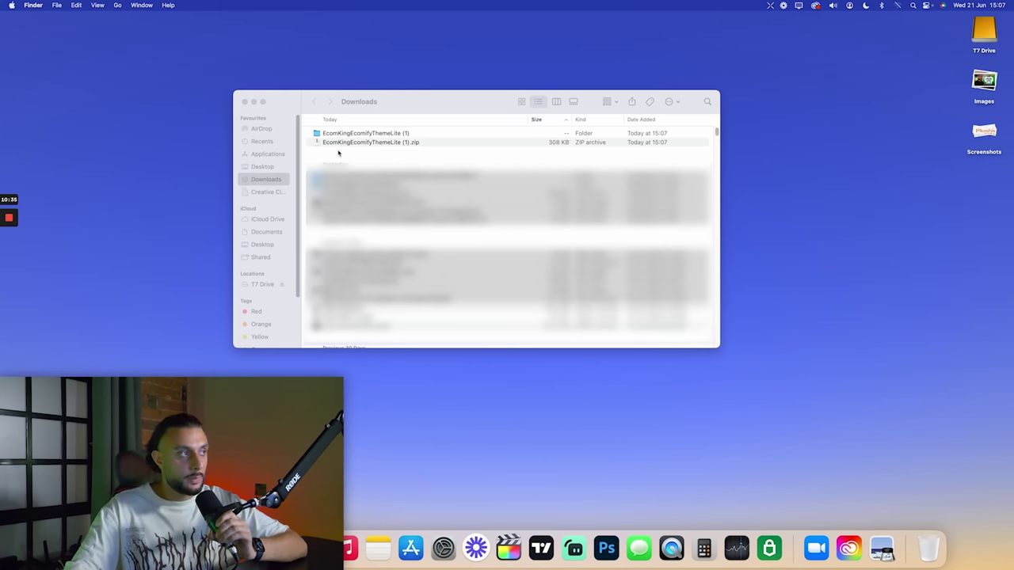
left_click(343, 134)
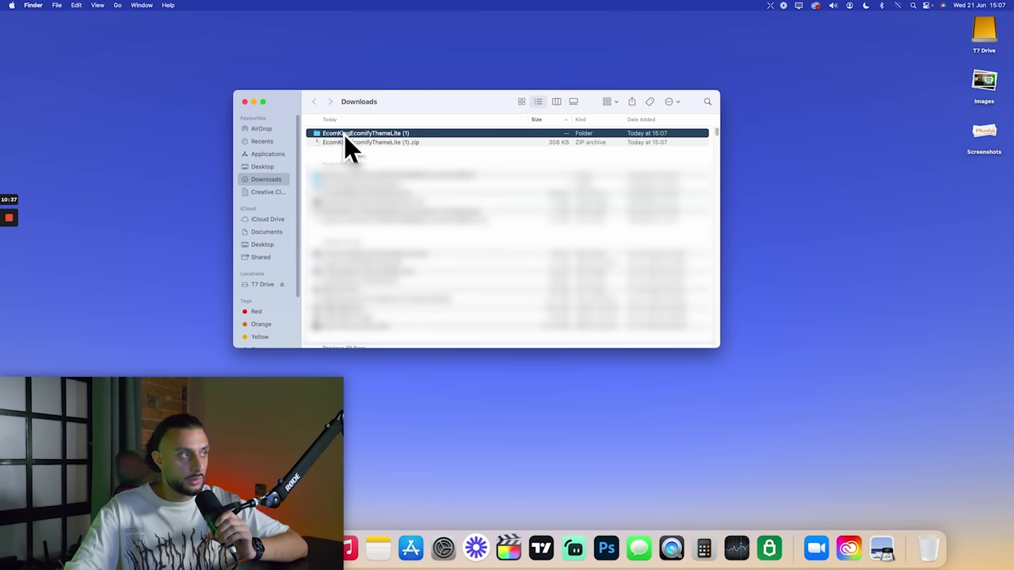
key("ctrl+Right")
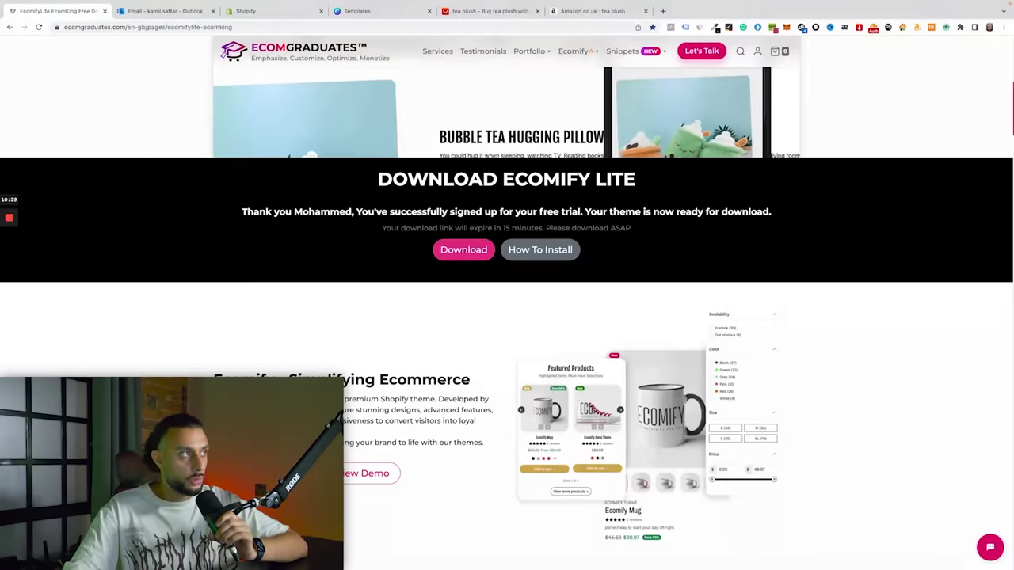
- Close the theme download and e-mail pages and open the online store's Themes page in the Shopify admin
left_click(246, 13)
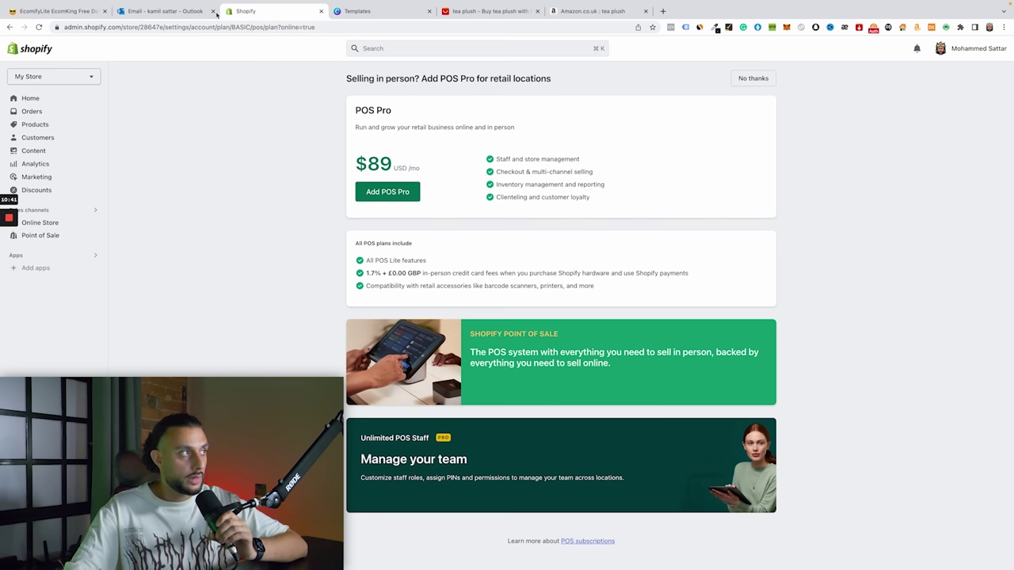
left_click(105, 11)
left_click(104, 11)
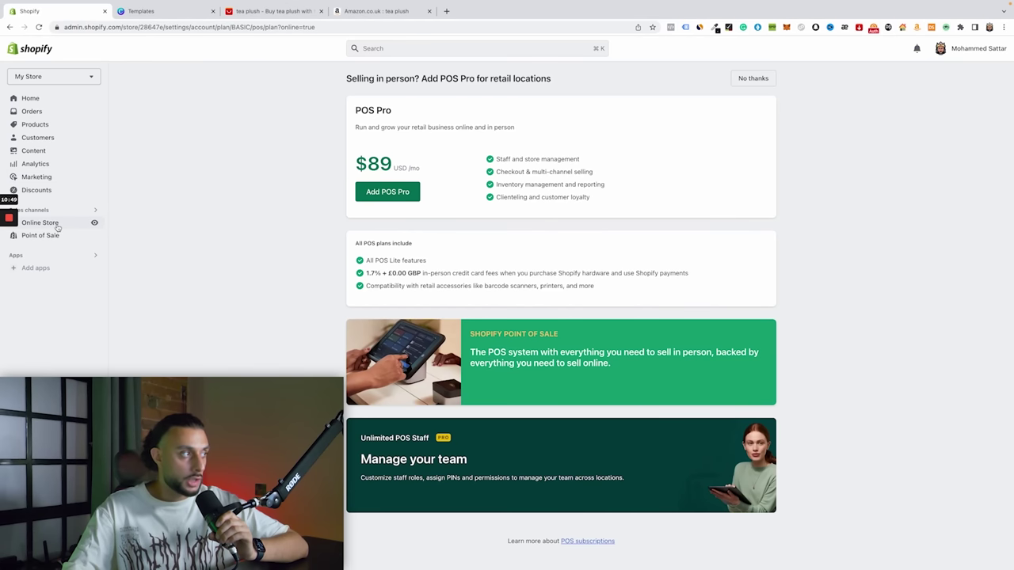
left_click(48, 225)
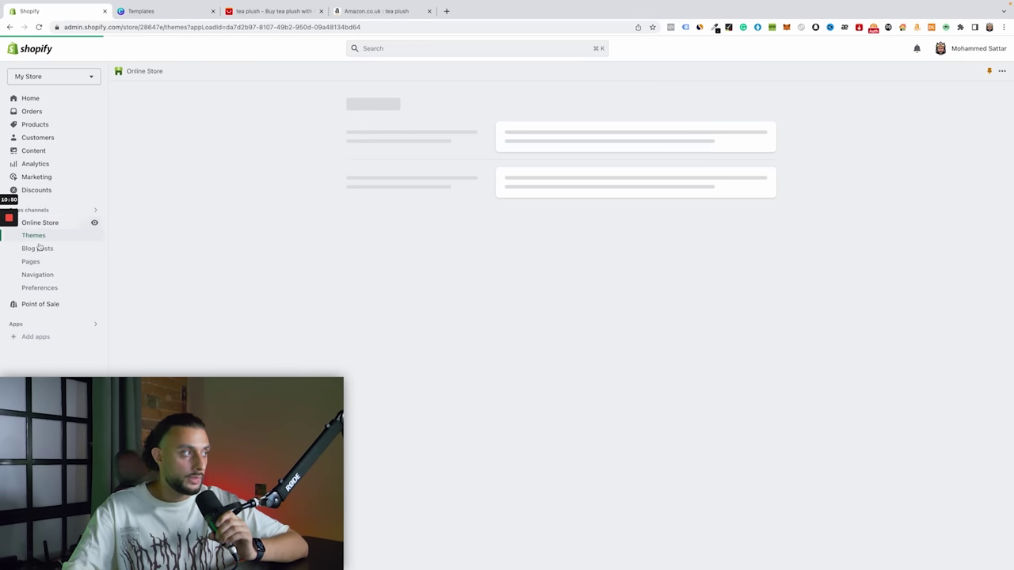
left_click(38, 236)
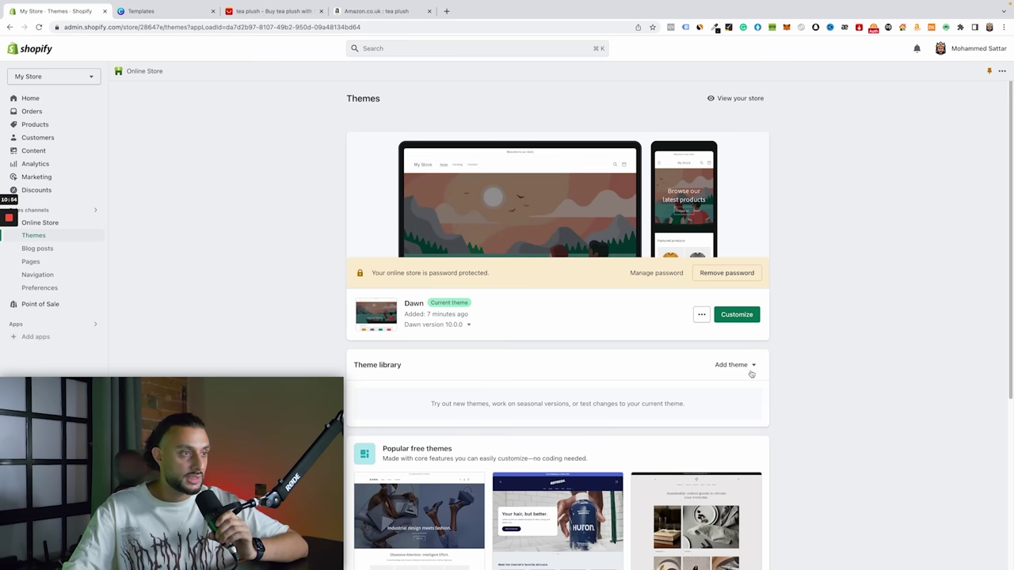
- Upload EcomKingEcomifyThemeLite (1).zip from Downloads to the theme library
left_click(745, 366)
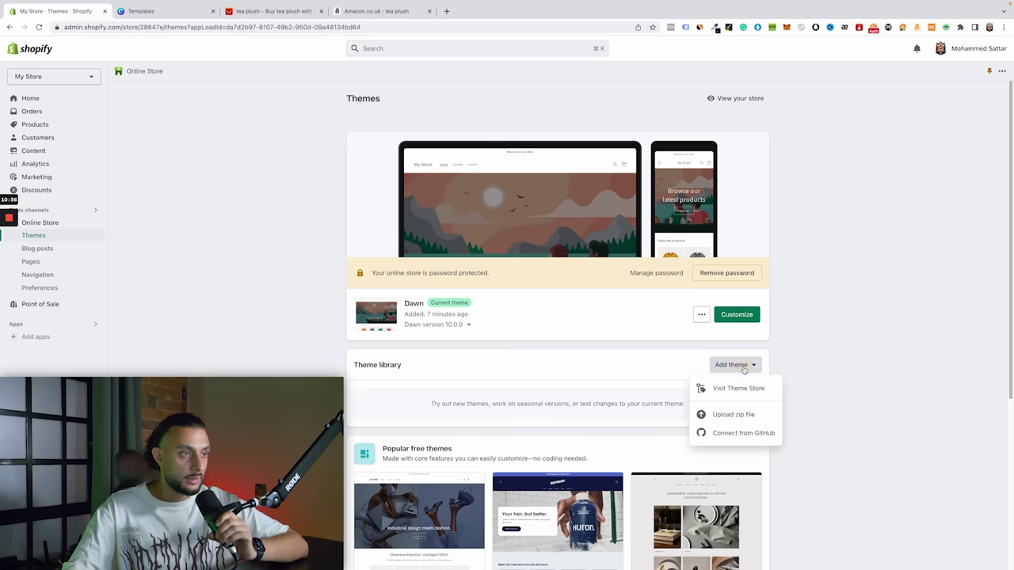
left_click(733, 414)
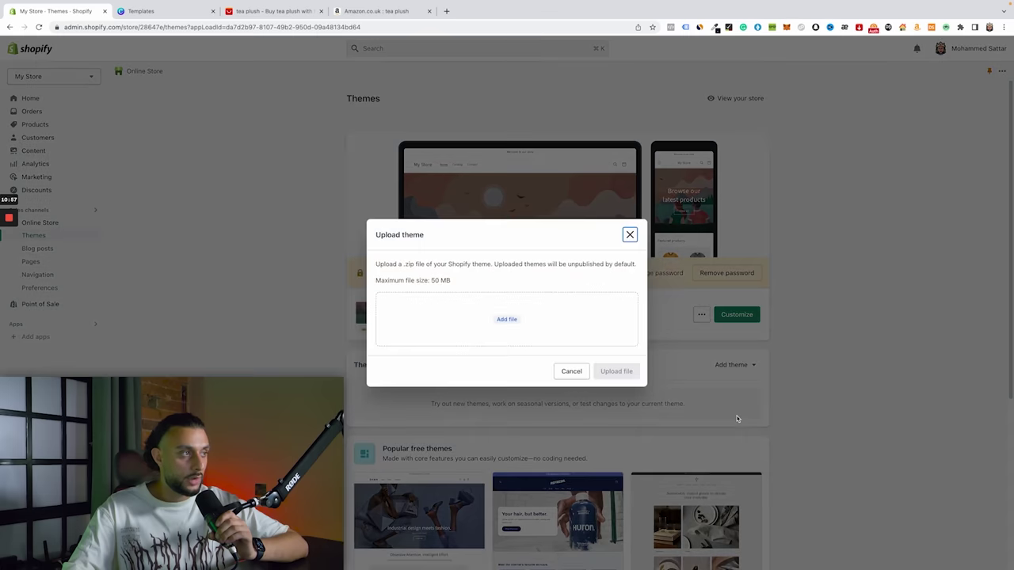
left_click(500, 321)
left_click(356, 205)
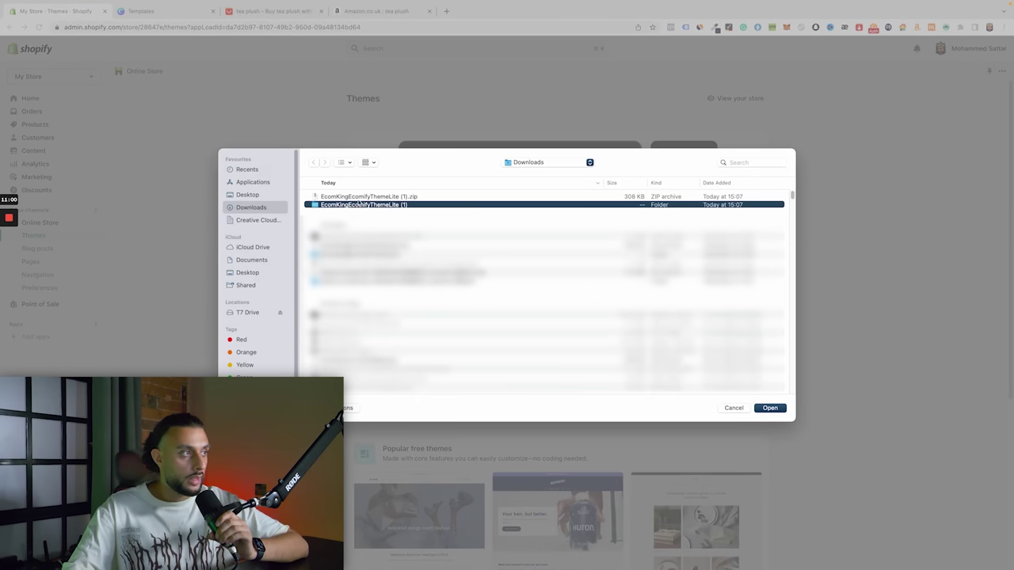
left_click(403, 197)
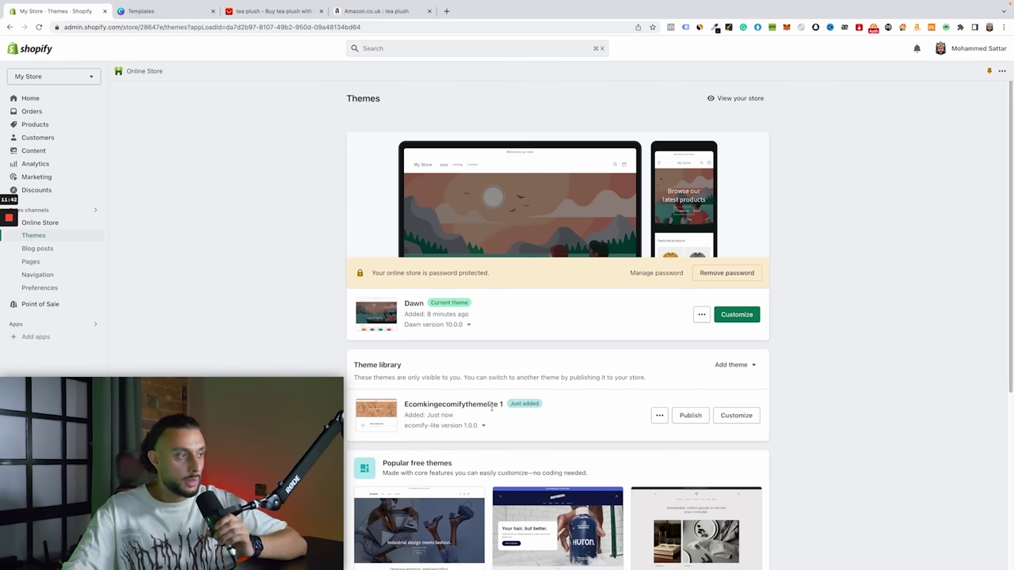
- Publish the uploaded Ecomkingecomifythemelite 1 theme as the live theme and open it for customization
left_click(694, 416)
left_click(618, 387)
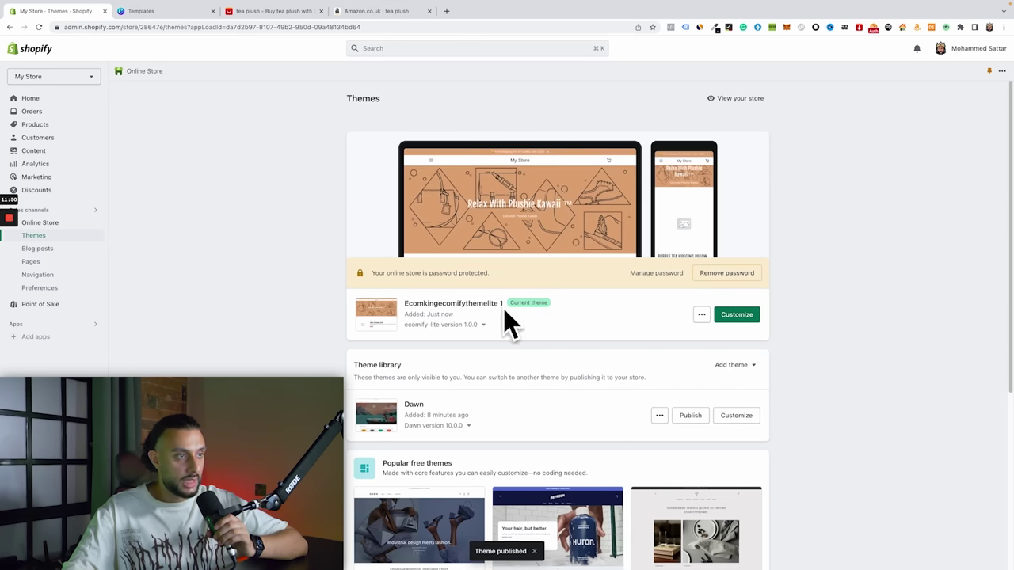
left_click(726, 316)
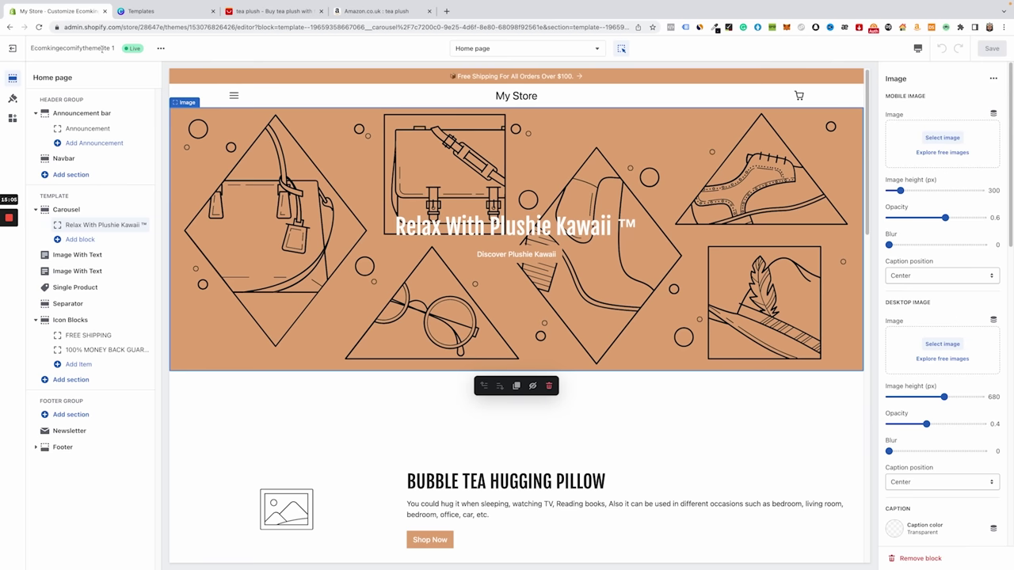
- Look through the theme's default home page, from the carousel and product sections down to the newsletter and footer
scroll(475, 262, "down", 1)
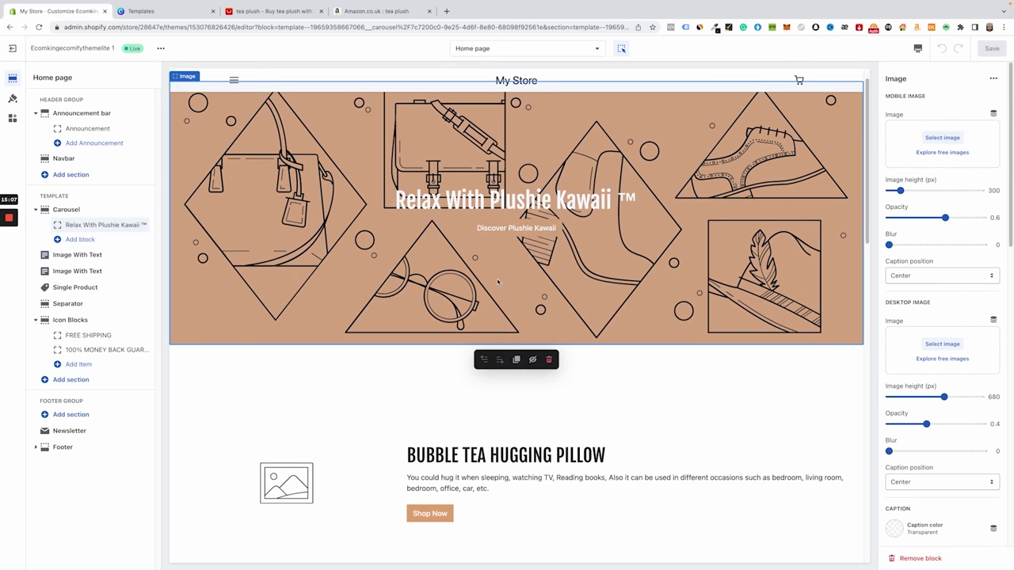
scroll(497, 282, "up", 1)
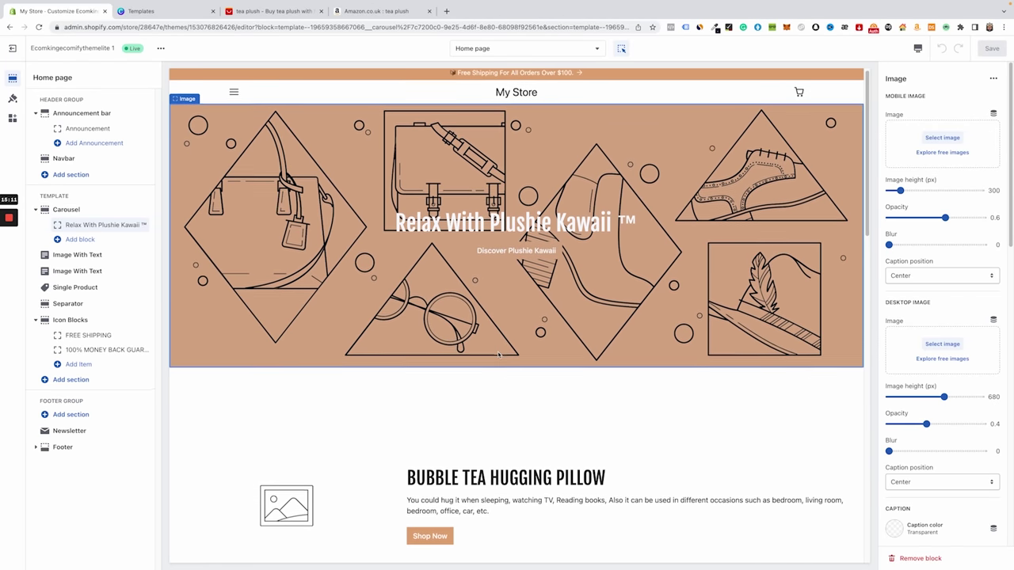
scroll(500, 348, "down", 5)
scroll(498, 355, "down", 12)
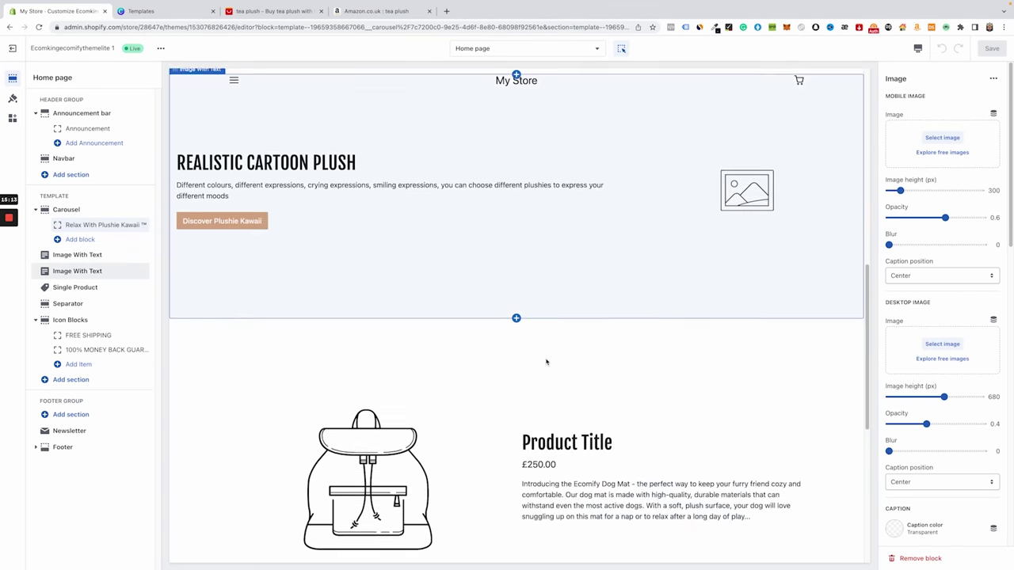
scroll(549, 359, "down", 8)
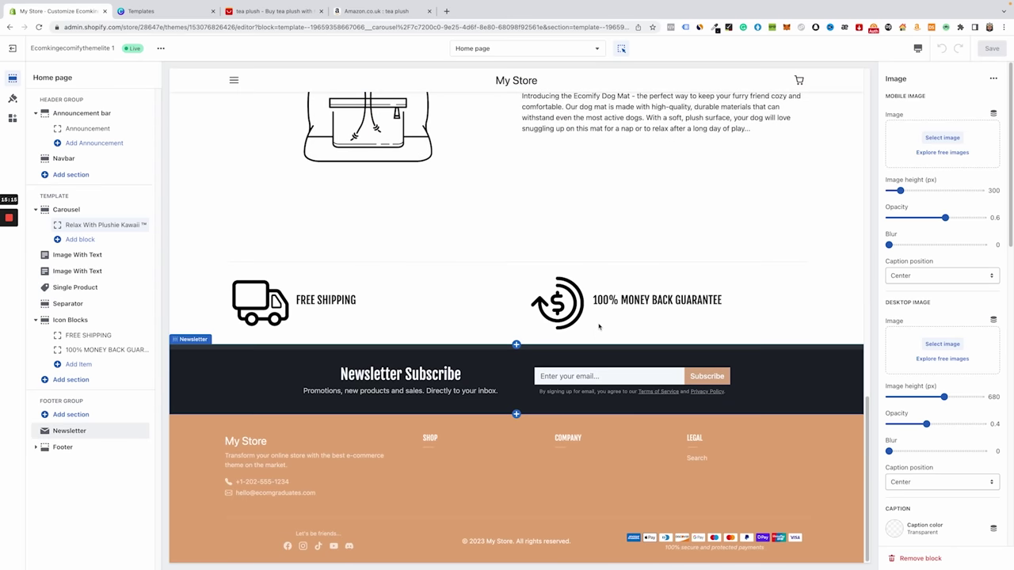
scroll(602, 321, "up", 3)
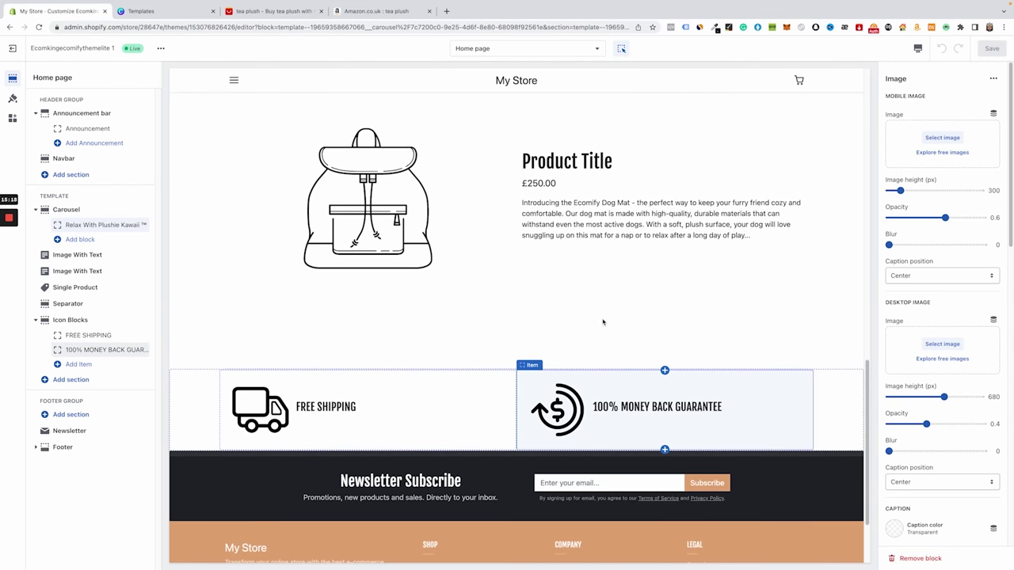
scroll(603, 320, "up", 20)
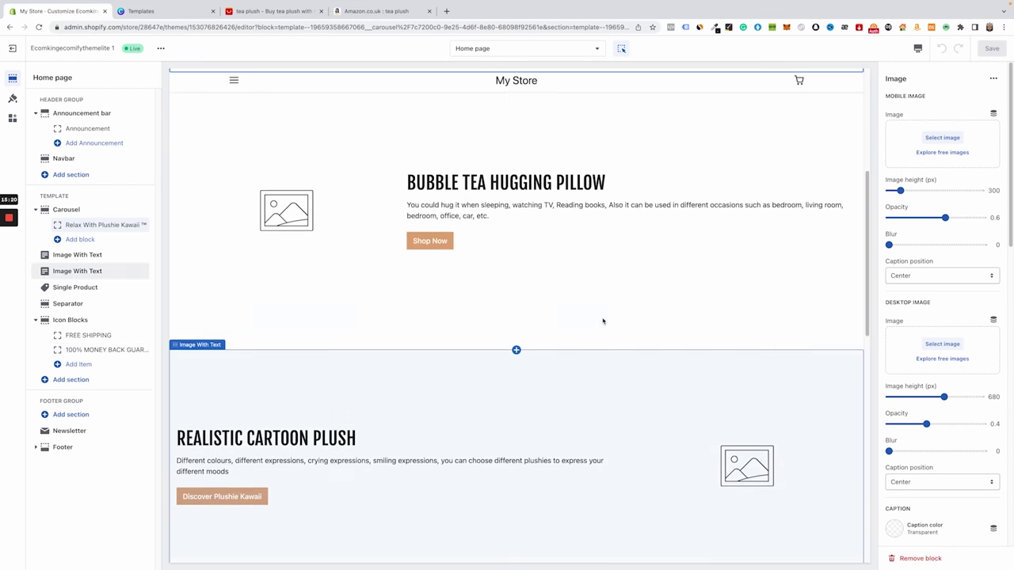
scroll(602, 315, "up", 1)
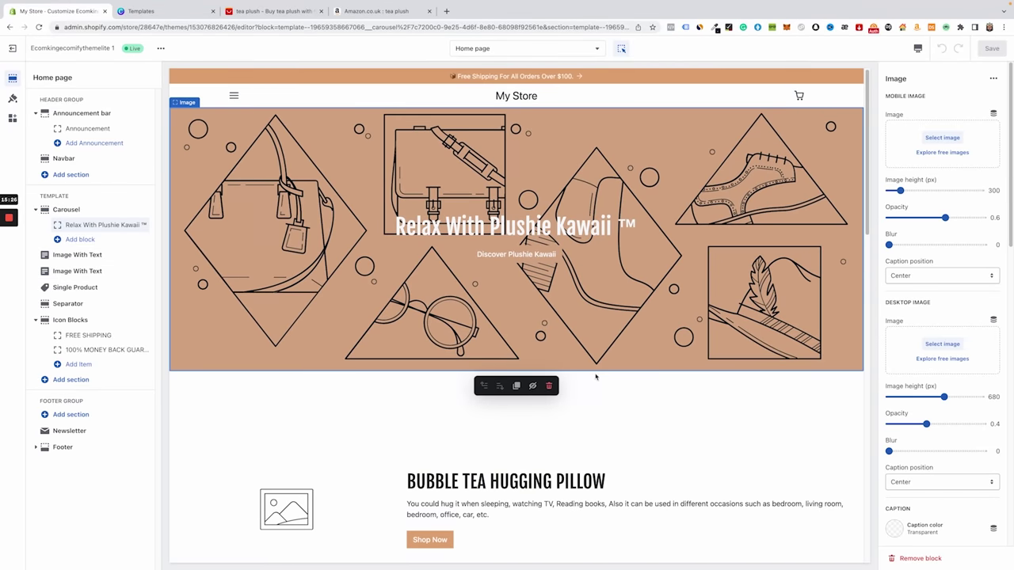
scroll(596, 377, "down", 20)
scroll(596, 377, "up", 20)
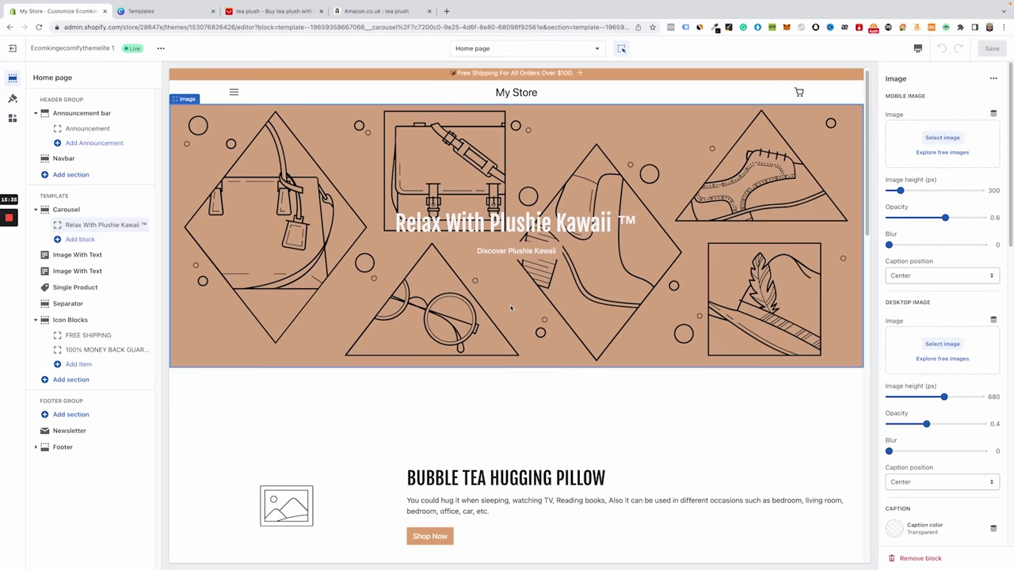
scroll(511, 308, "down", 3)
scroll(511, 307, "up", 3)
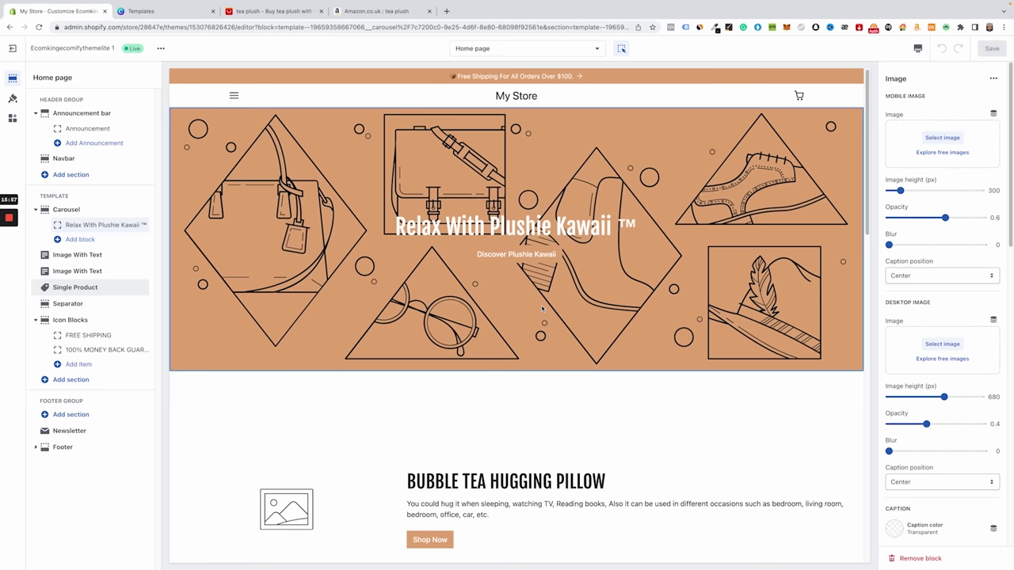
- Switch to AliExpress and browse the product listings for "tea plush"
left_click(266, 13)
left_click(293, 44)
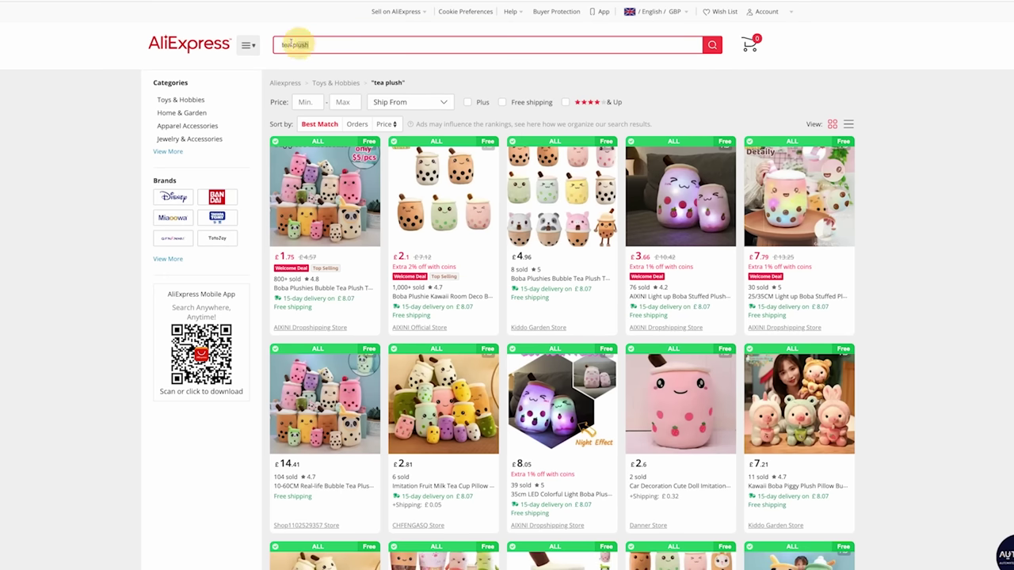
scroll(932, 341, "down", 3)
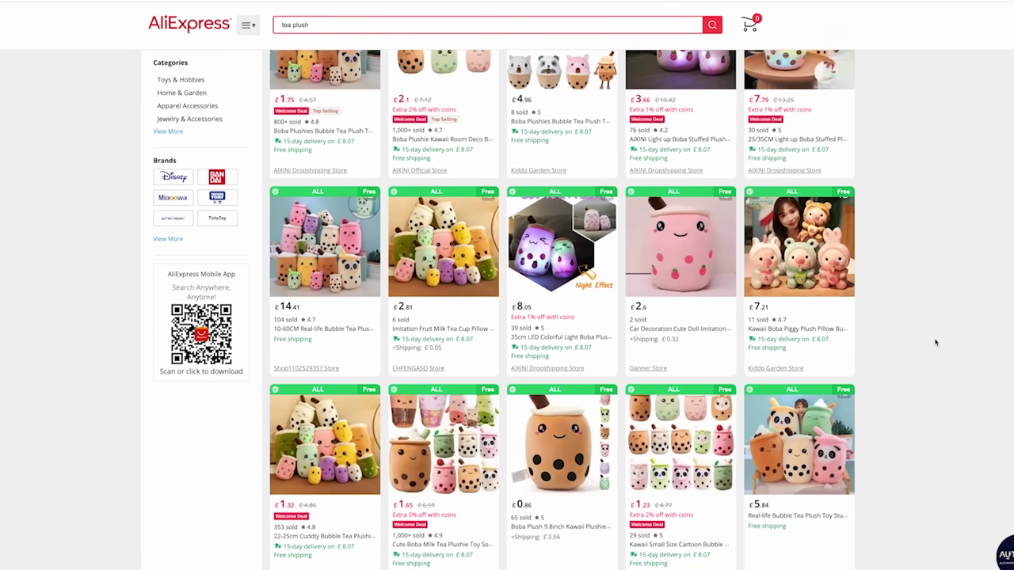
scroll(934, 342, "down", 3)
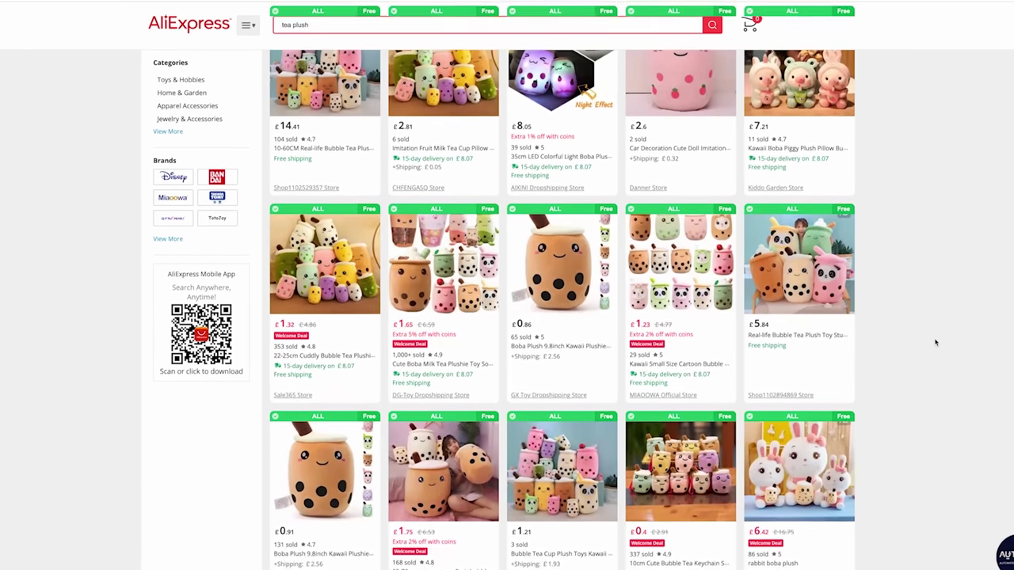
scroll(935, 342, "up", 5)
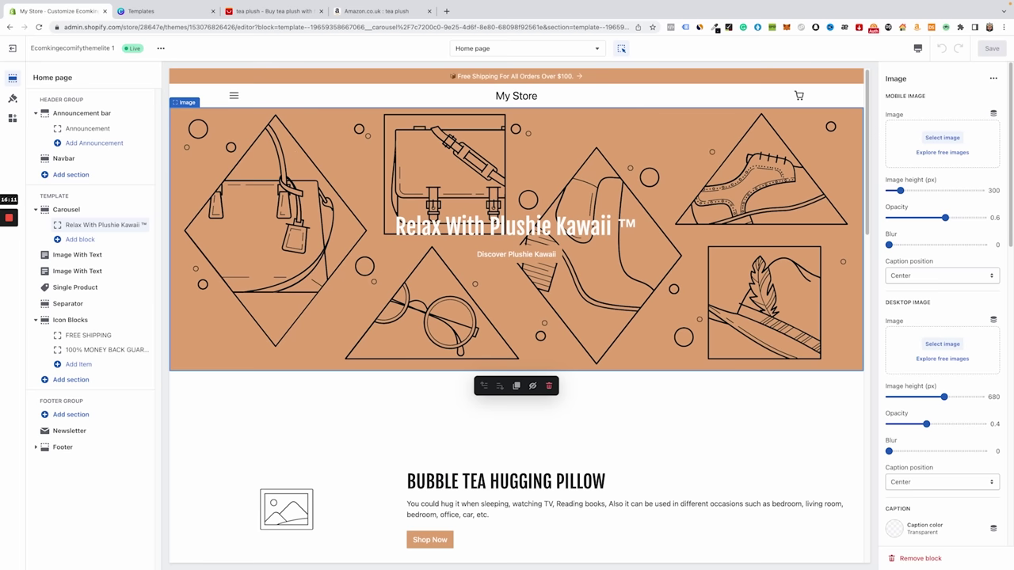
- Review the home page's placeholder images and texts again in the theme editor, and check them against the tea plush listings on AliExpress
scroll(502, 355, "down", 6)
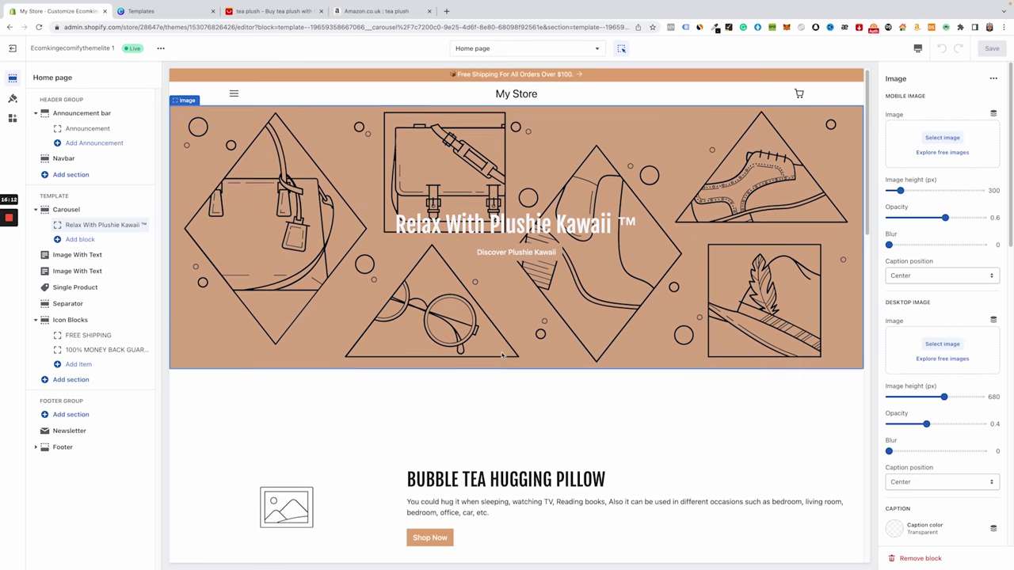
scroll(501, 356, "down", 5)
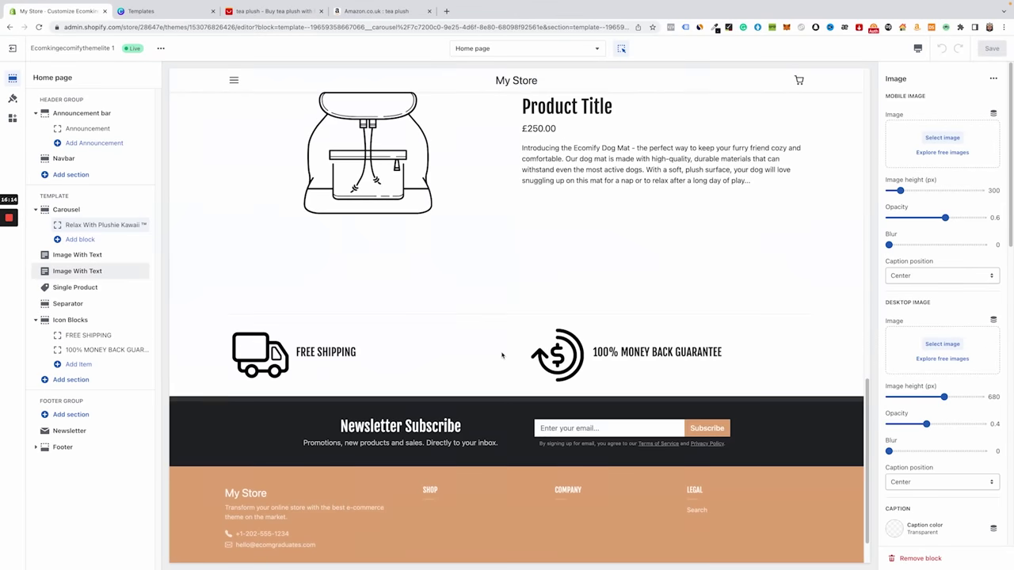
scroll(499, 352, "up", 15)
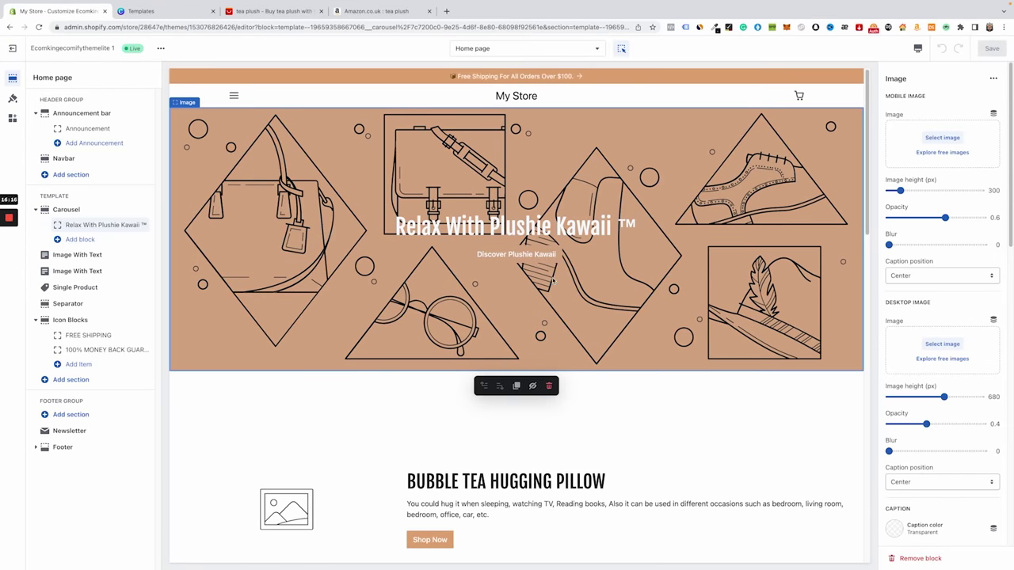
scroll(540, 335, "down", 5)
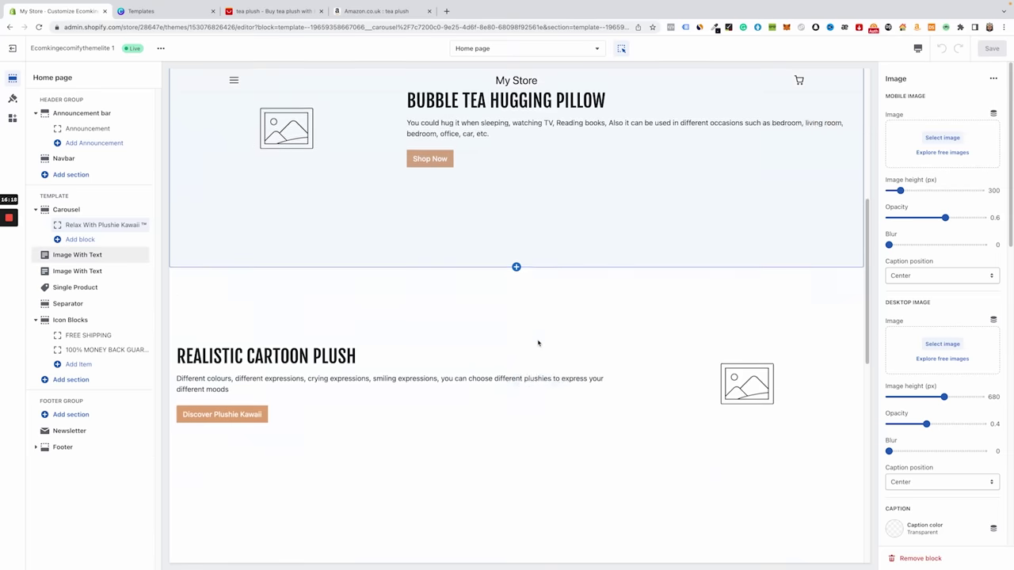
scroll(538, 342, "down", 5)
scroll(540, 338, "up", 12)
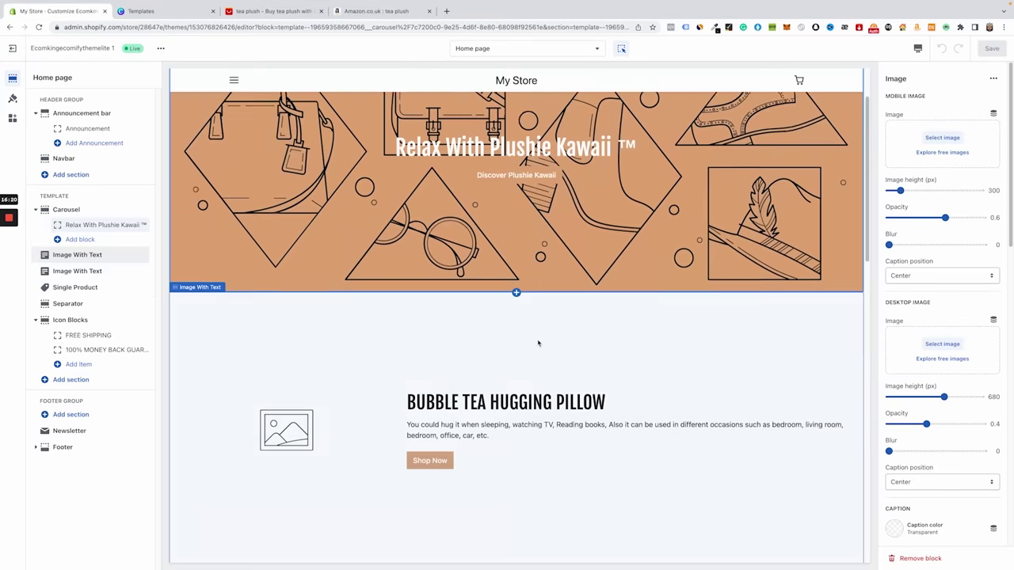
scroll(543, 299, "down", 5)
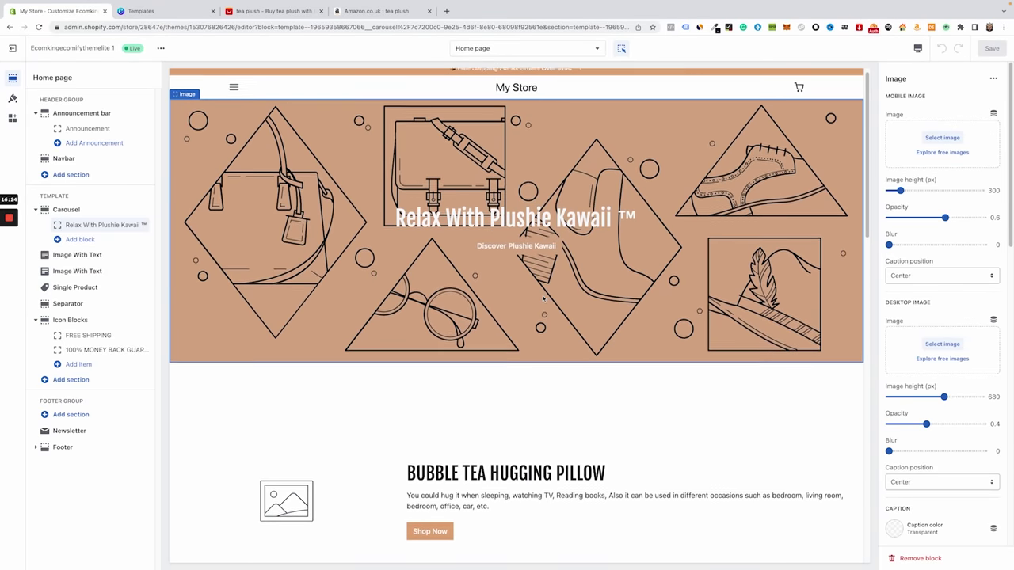
scroll(553, 296, "up", 5)
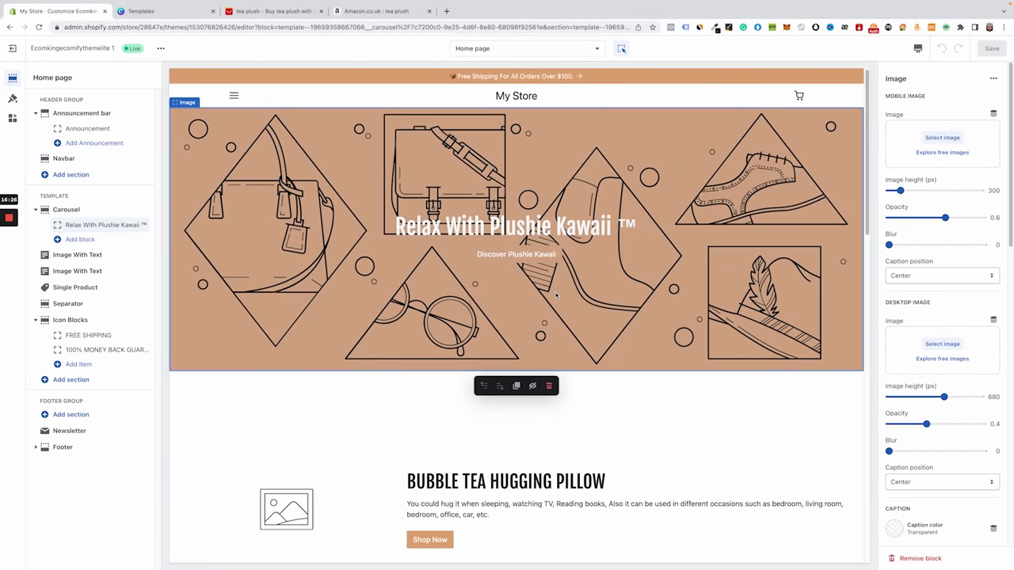
left_click(270, 11)
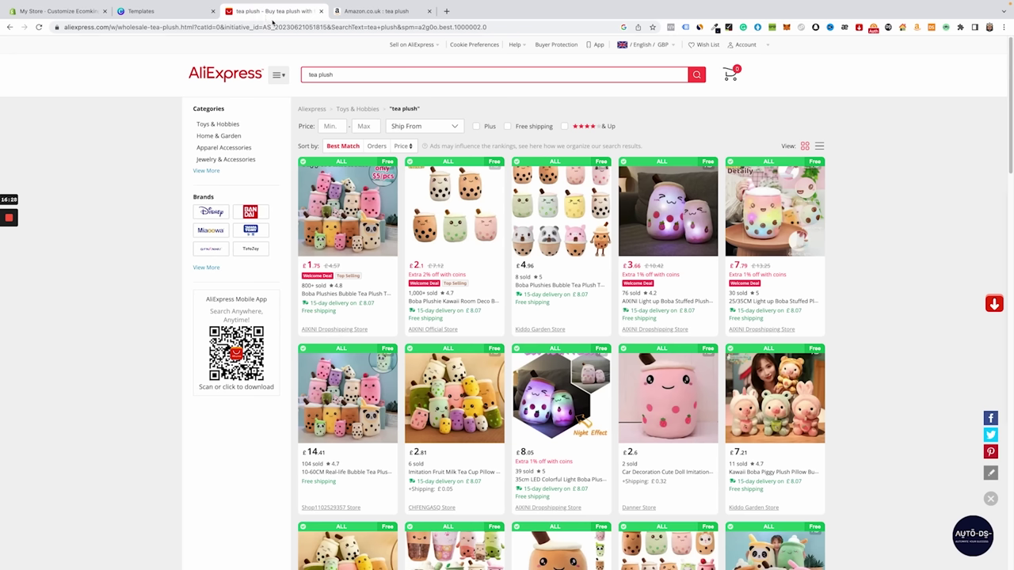
left_click(73, 11)
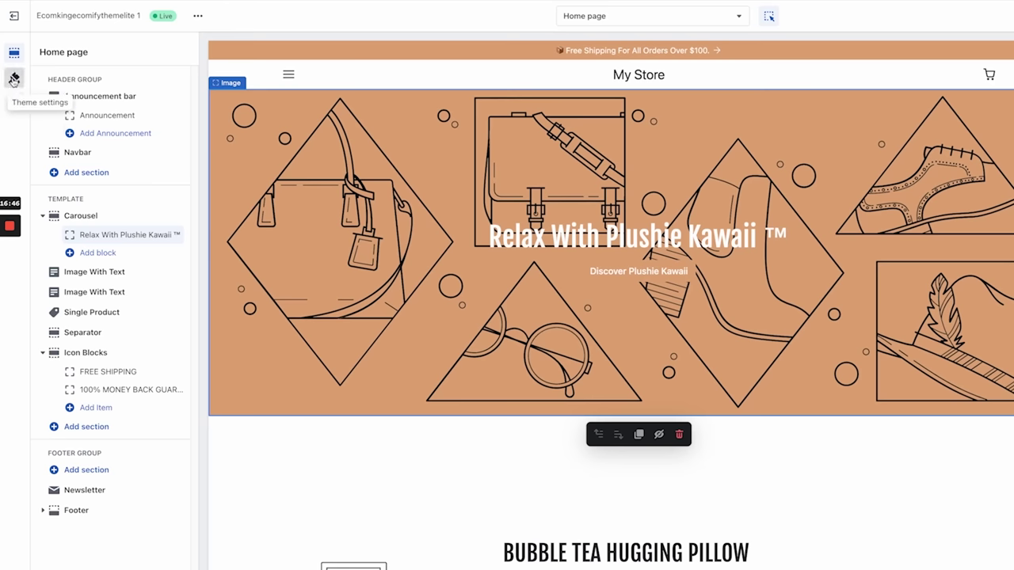
- Look through the theme settings' styling options for colors, typography and buttons, and compare the palette with the tea plush products on AliExpress
left_click(13, 99)
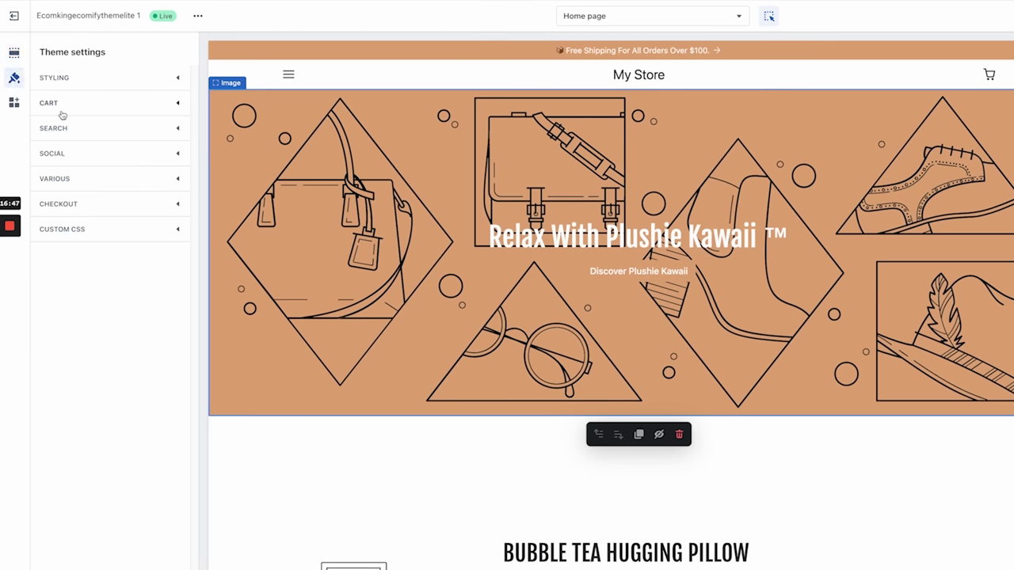
left_click(76, 82)
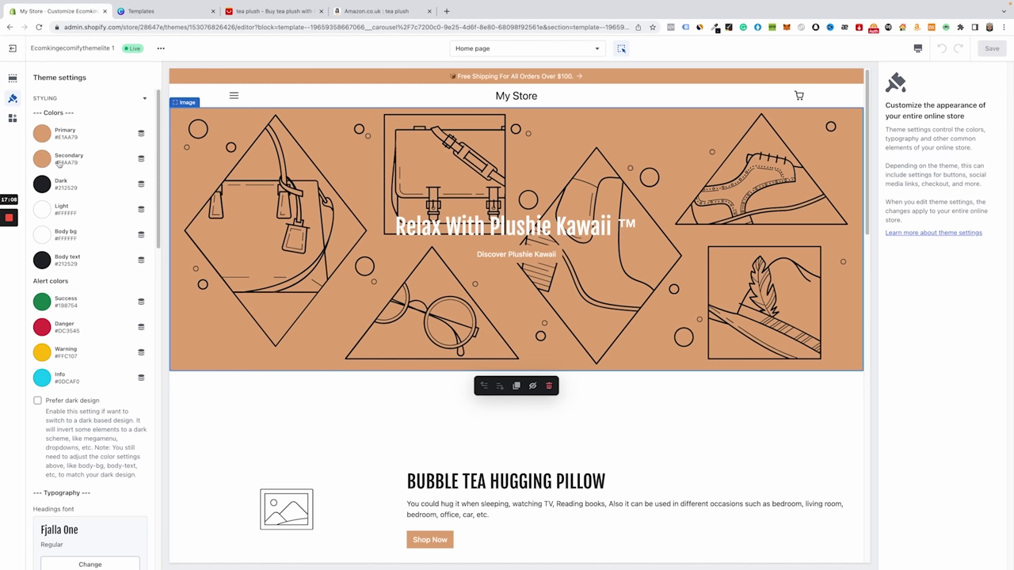
left_click(238, 12)
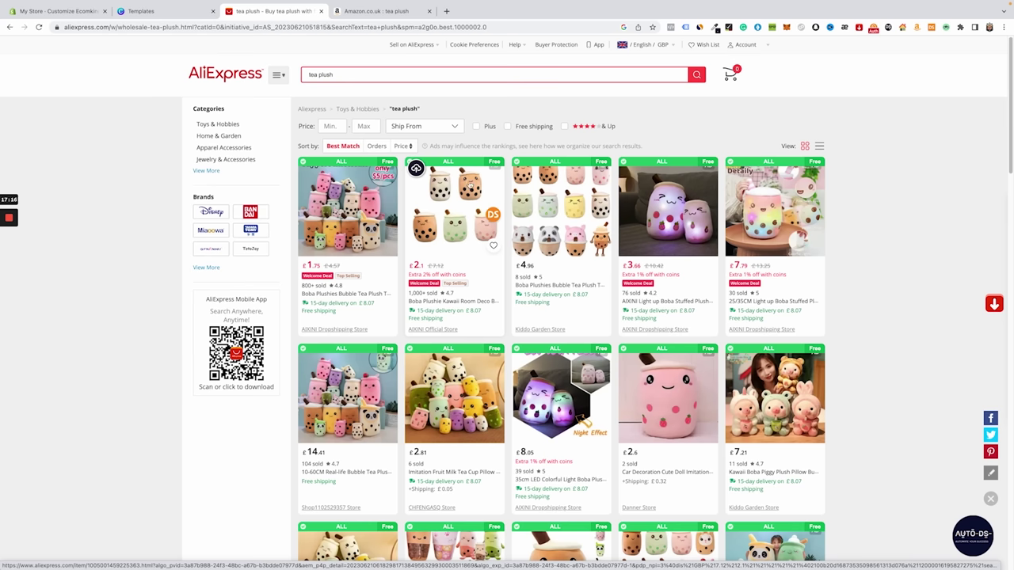
left_click(57, 12)
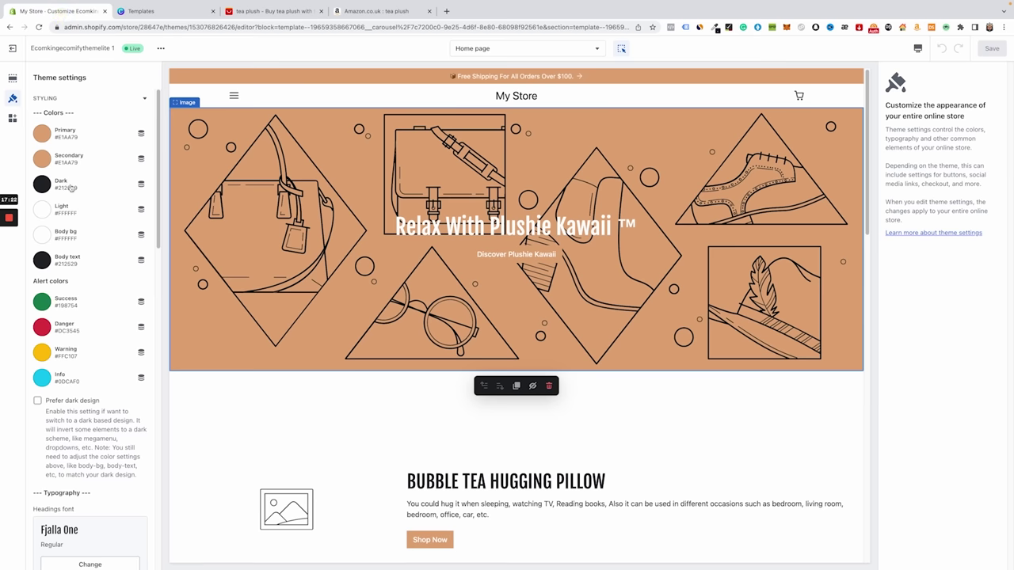
scroll(116, 281, "down", 4)
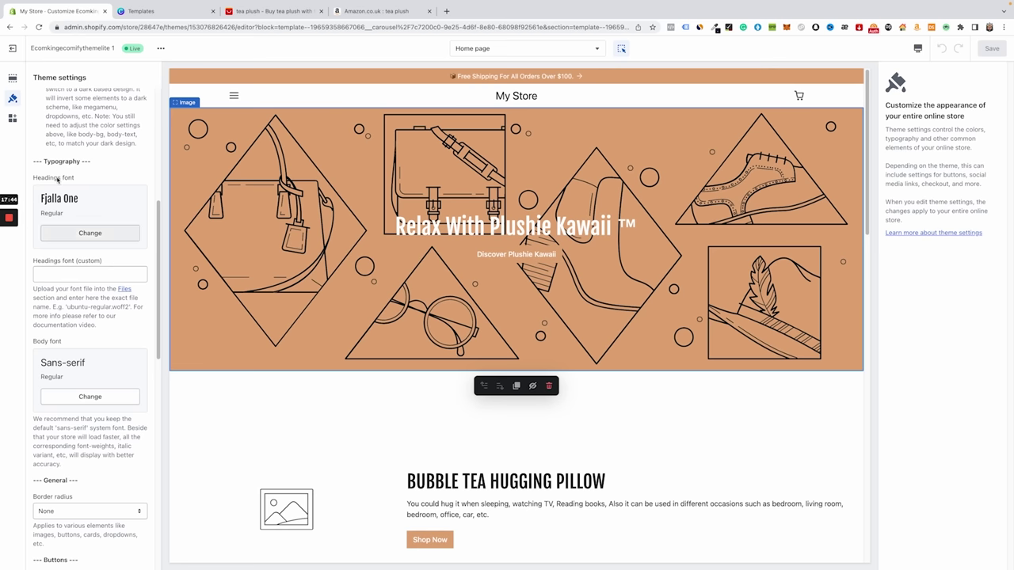
scroll(88, 292, "down", 4)
scroll(60, 289, "up", 3)
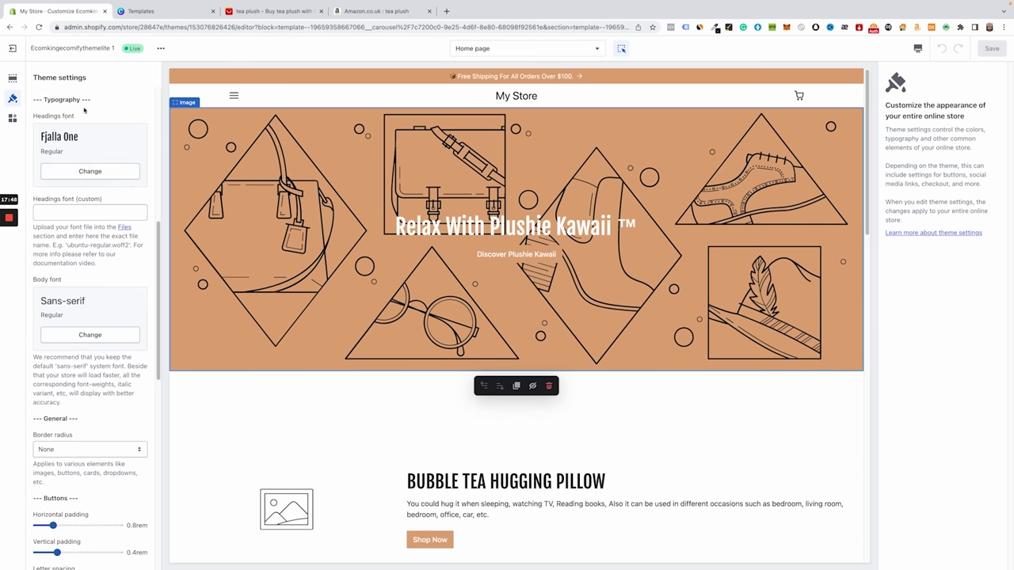
scroll(35, 165, "up", 5)
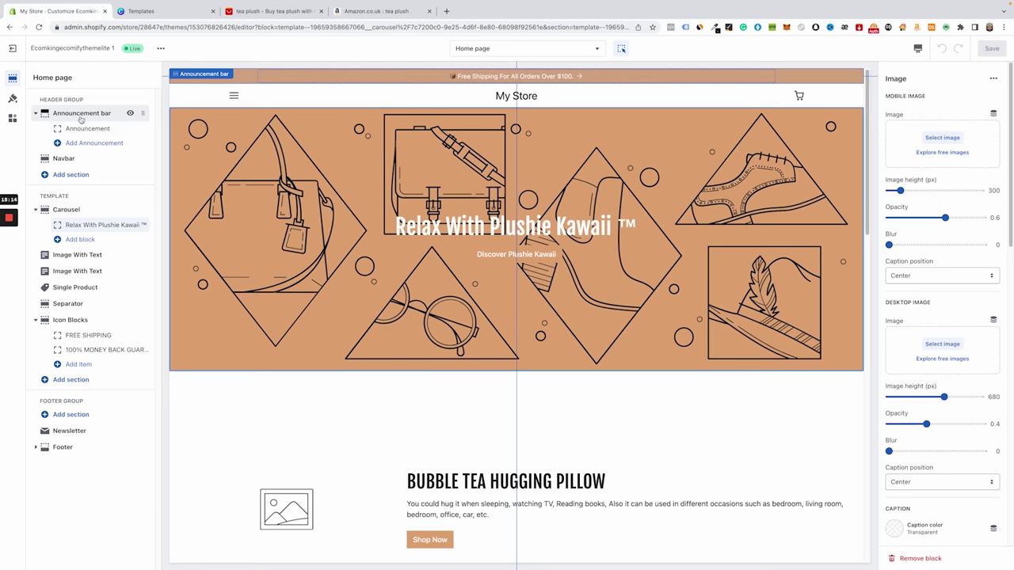
- Change the announcement text to "Free Shipping For All Orders & 20% Off" in the announcement bar
left_click(80, 115)
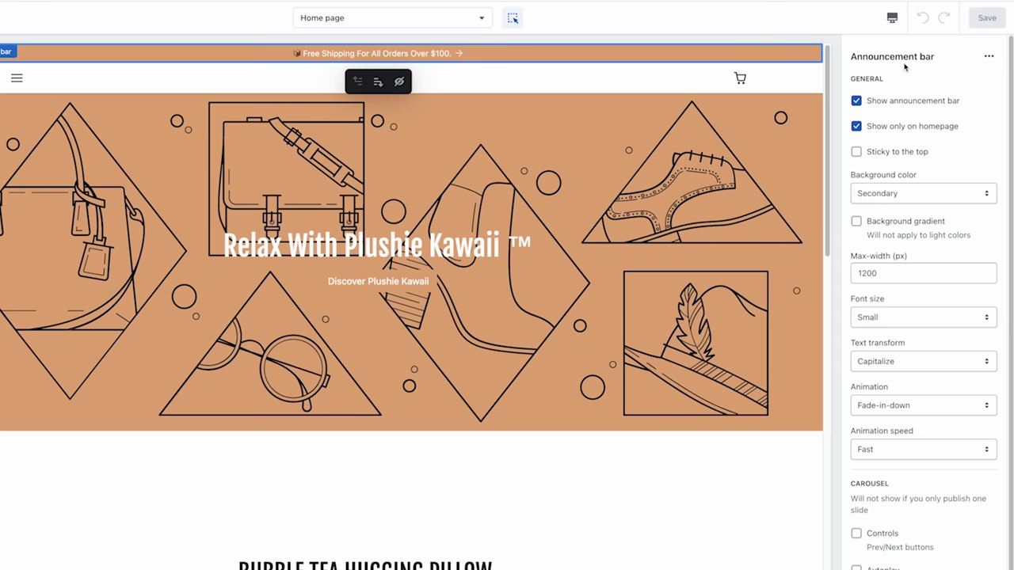
left_click_drag(867, 58, 935, 58)
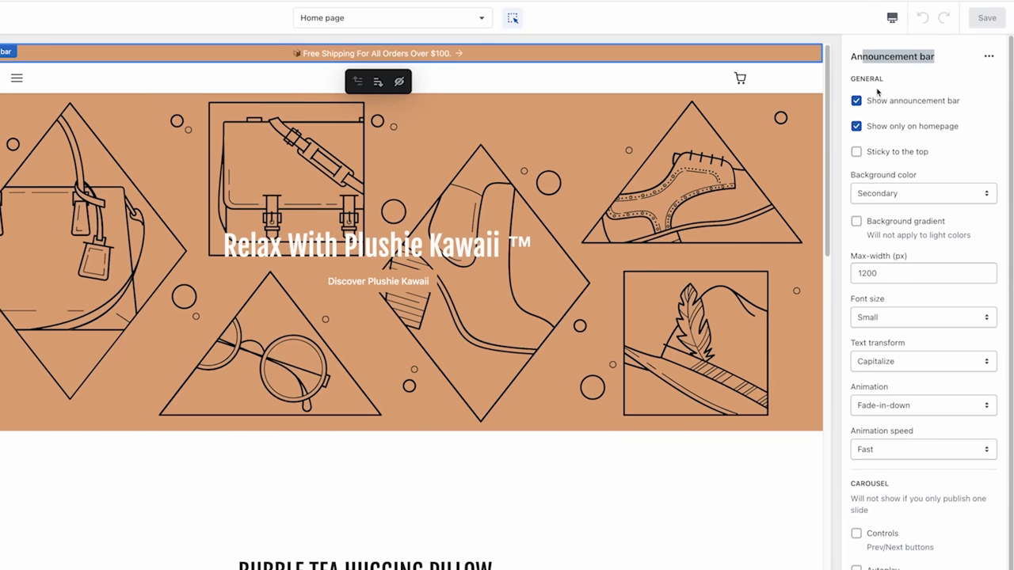
scroll(894, 229, "down", 1)
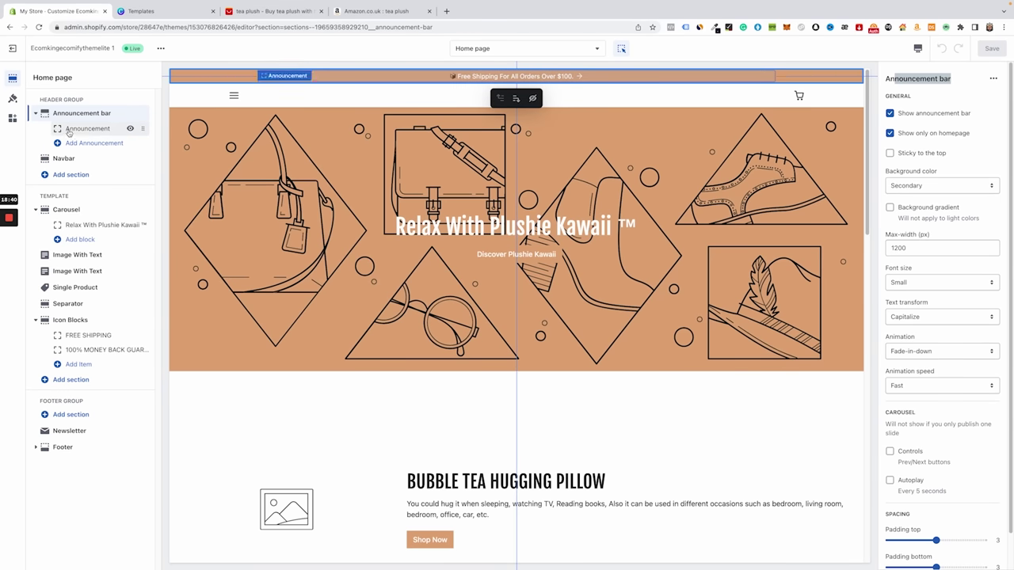
left_click(87, 129)
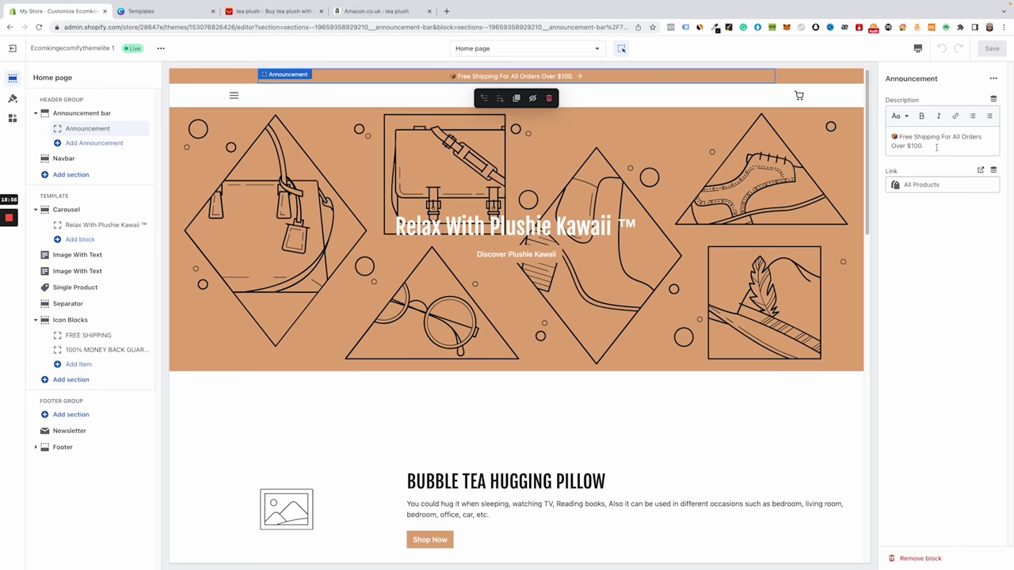
left_click_drag(936, 148, 881, 153)
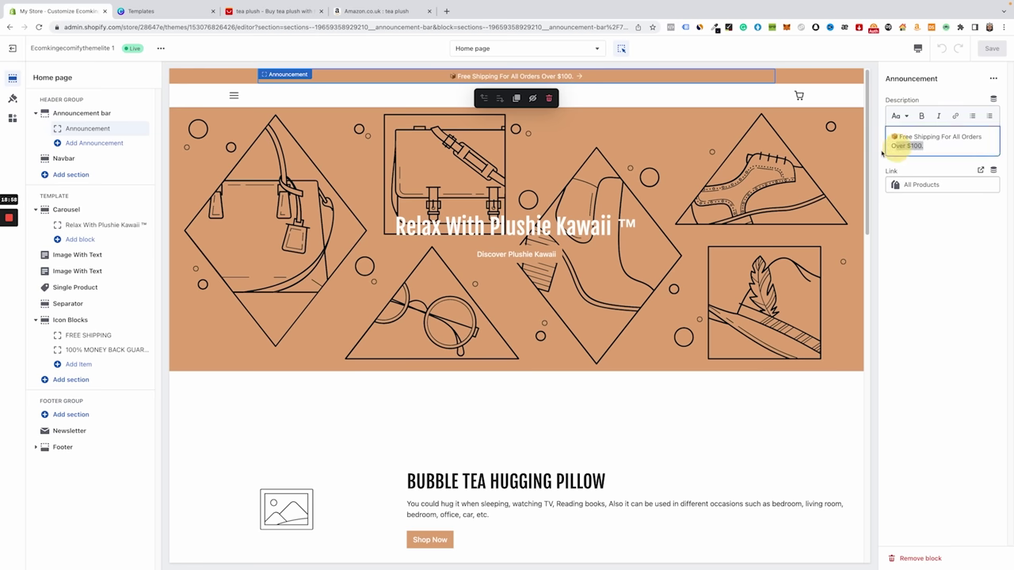
type("& 20% Off")
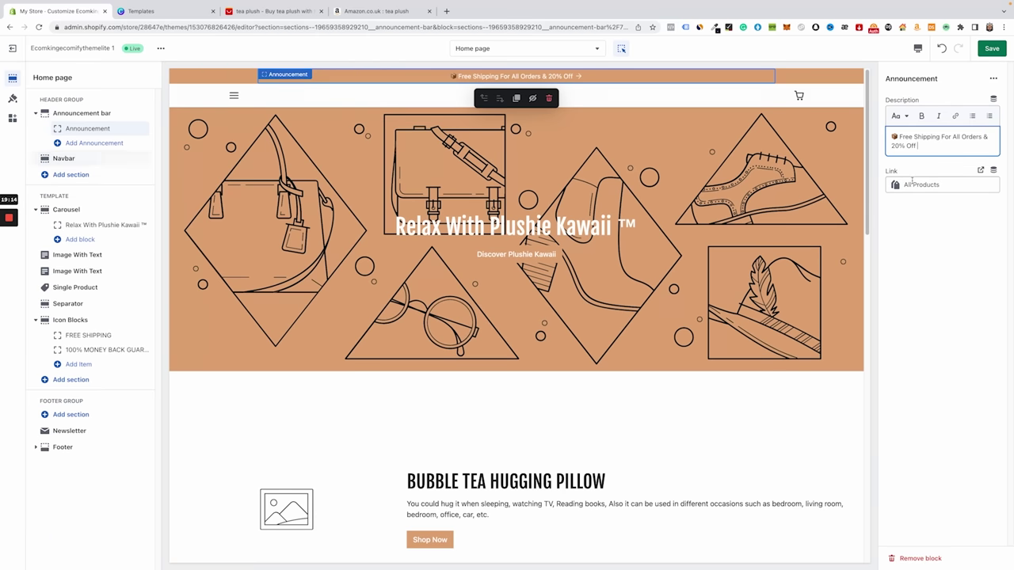
- Save the revised announcement text, and remove the announcement's link to All Products
left_click_drag(899, 136, 927, 136)
left_click(916, 137)
left_click_drag(898, 139, 959, 145)
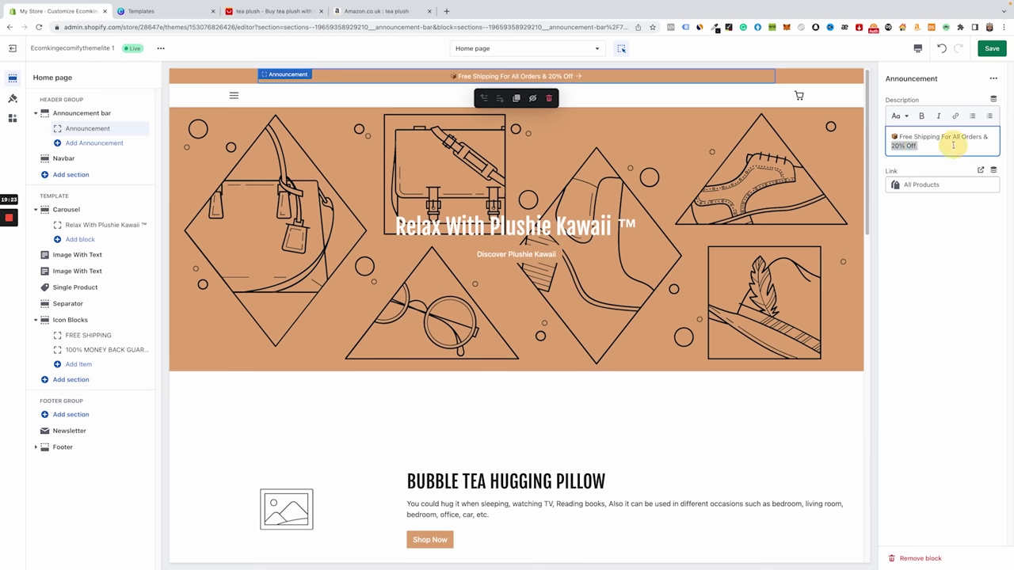
left_click(916, 136)
left_click(950, 154)
key("ctrl+s")
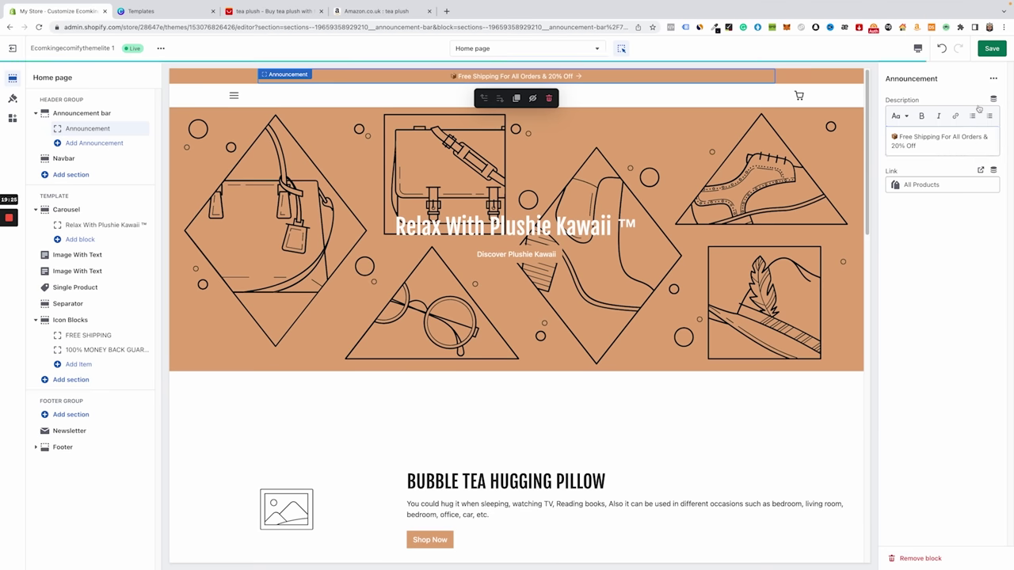
left_click(922, 186)
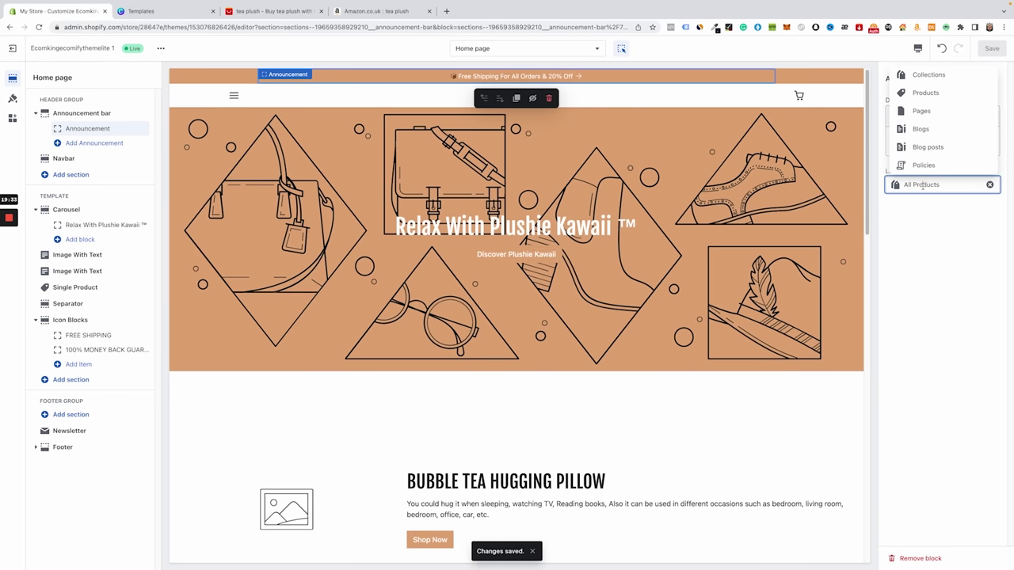
left_click(990, 185)
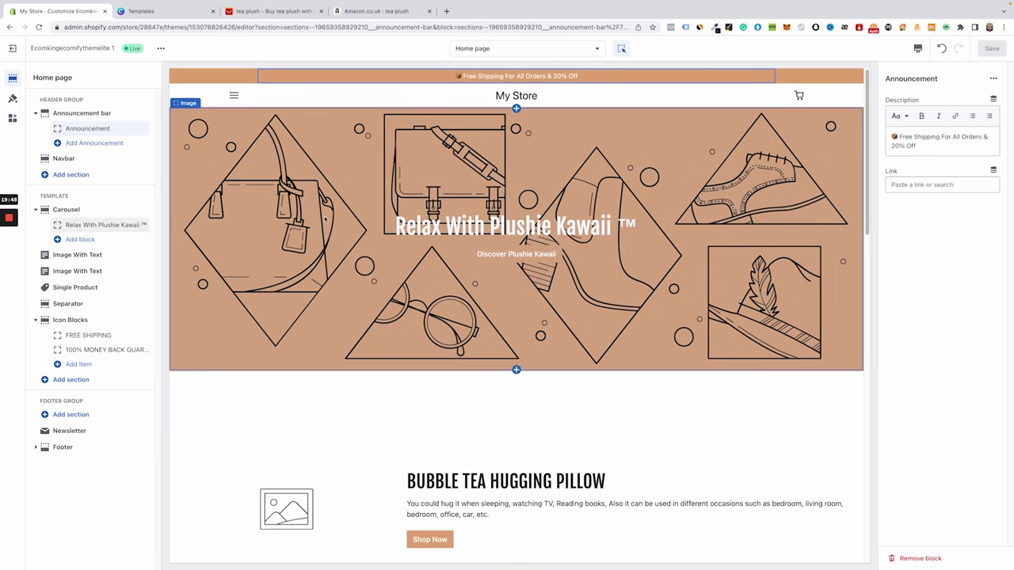
- Open the carousel's image block and look through its mobile image, desktop image and caption settings
left_click(355, 166)
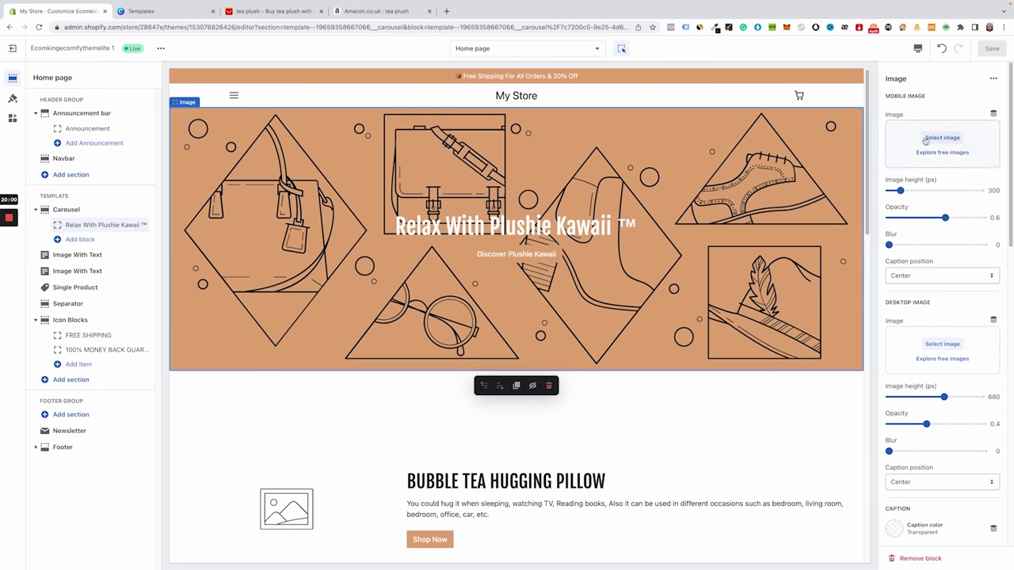
scroll(931, 238, "down", 3)
scroll(935, 281, "down", 3)
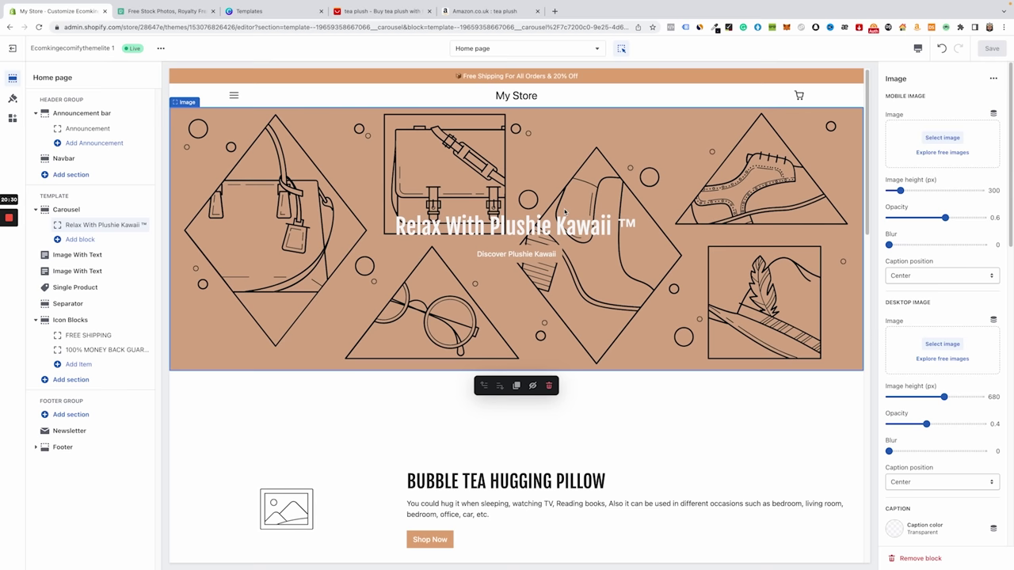
- Switch to Pexels, search its free photos for "plush" and browse the results for a banner image
left_click(163, 12)
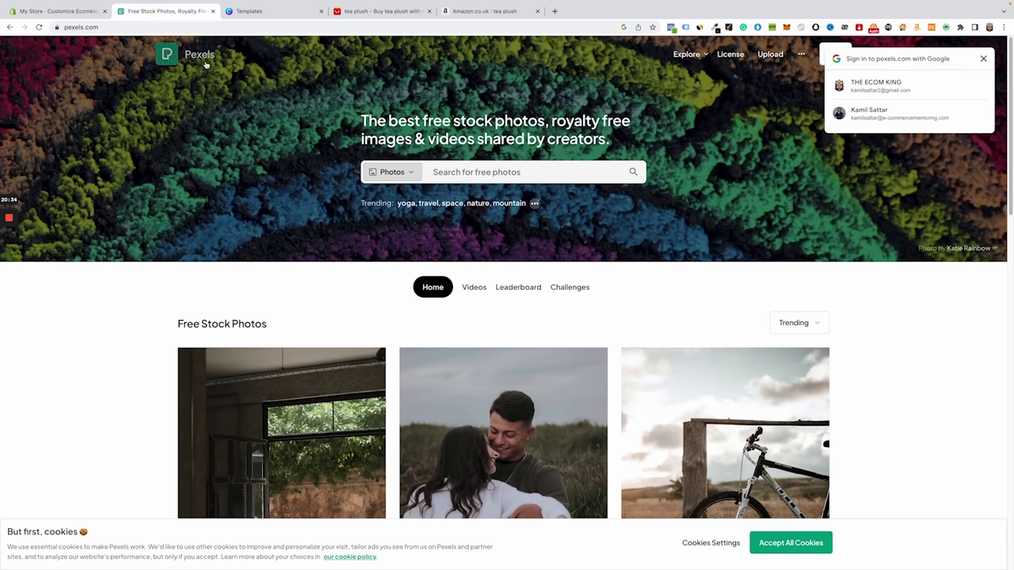
left_click_drag(374, 11, 273, 11)
left_click(162, 11)
left_click(451, 170)
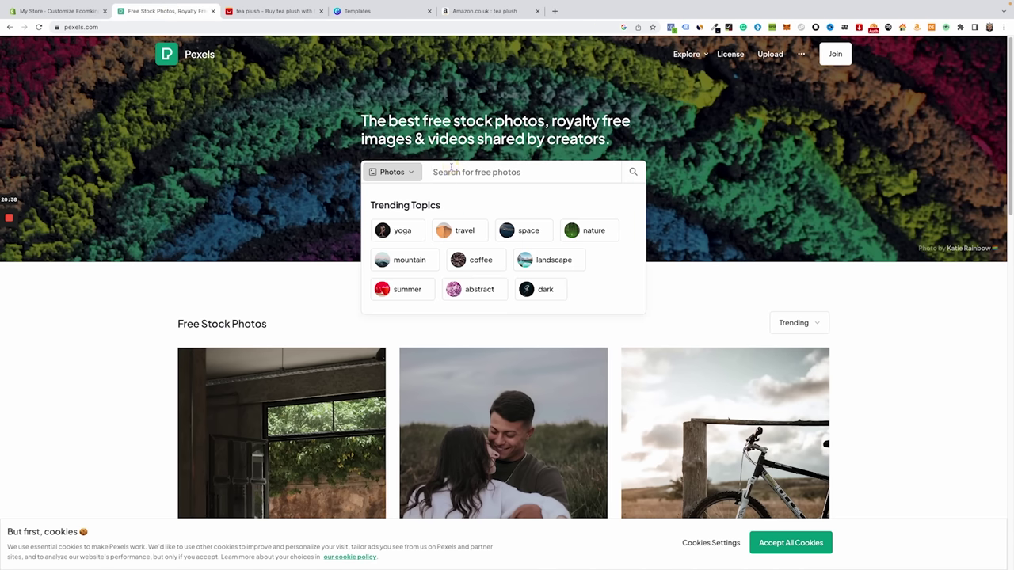
type("plush")
key("Return")
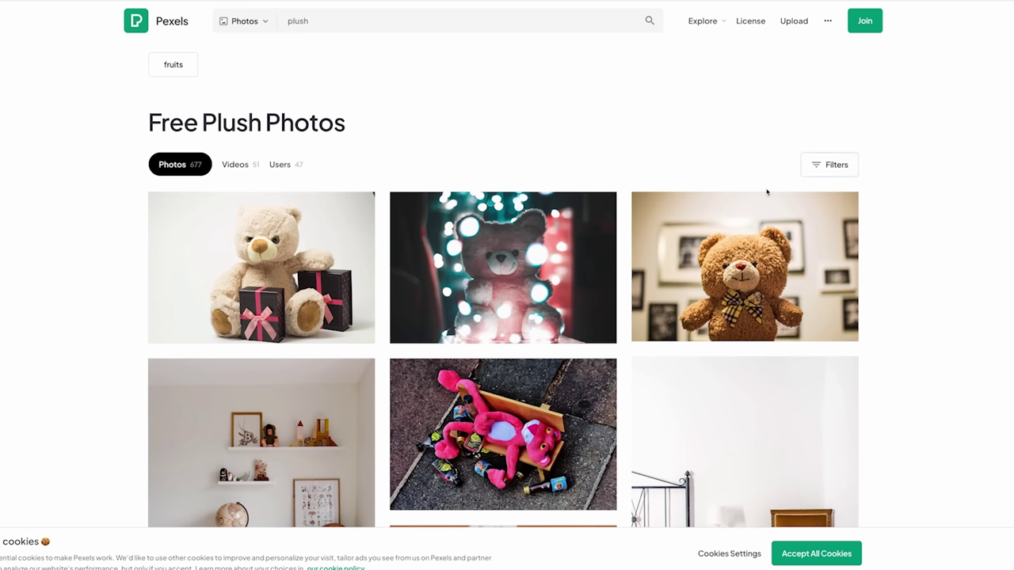
scroll(981, 289, "down", 10)
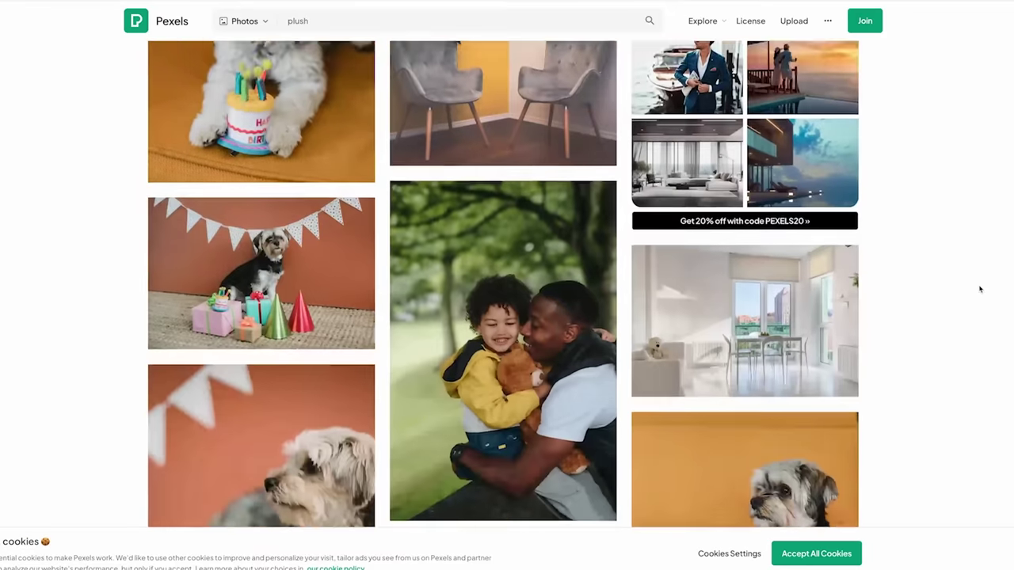
scroll(981, 290, "down", 10)
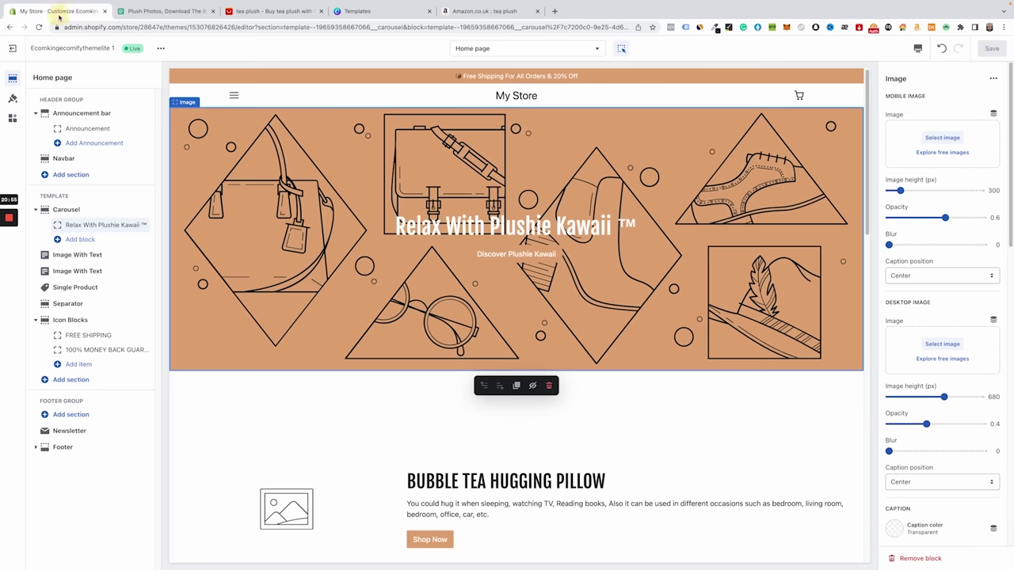
- Open the free image library for the carousel's mobile image, and check the tea plush listings on AliExpress
left_click(939, 152)
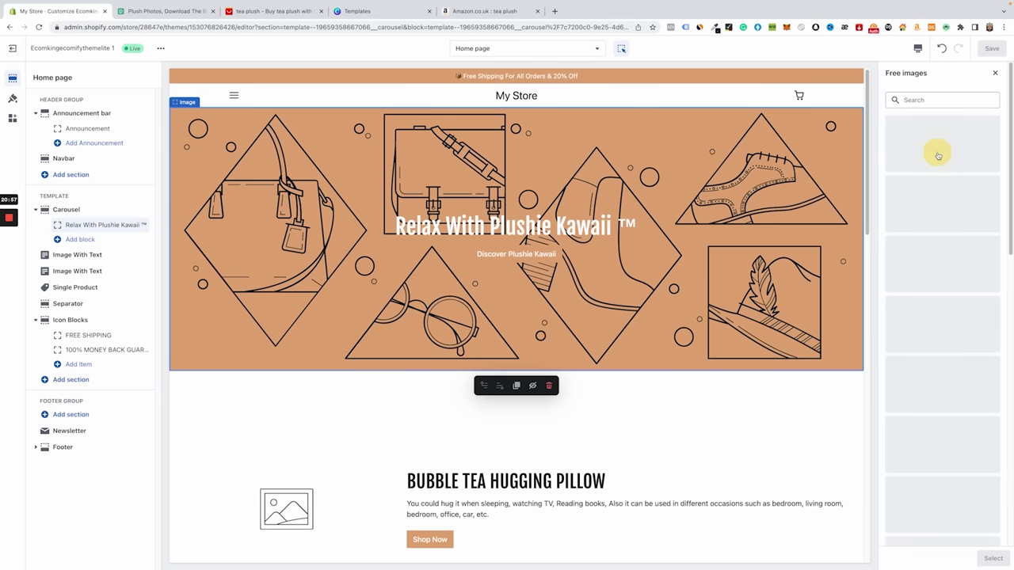
left_click(920, 100)
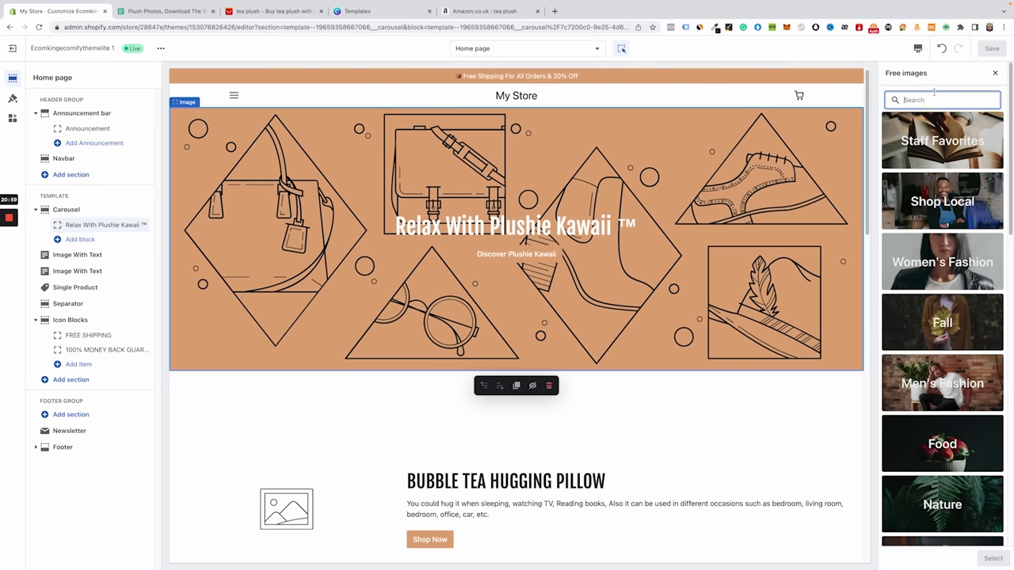
left_click(238, 11)
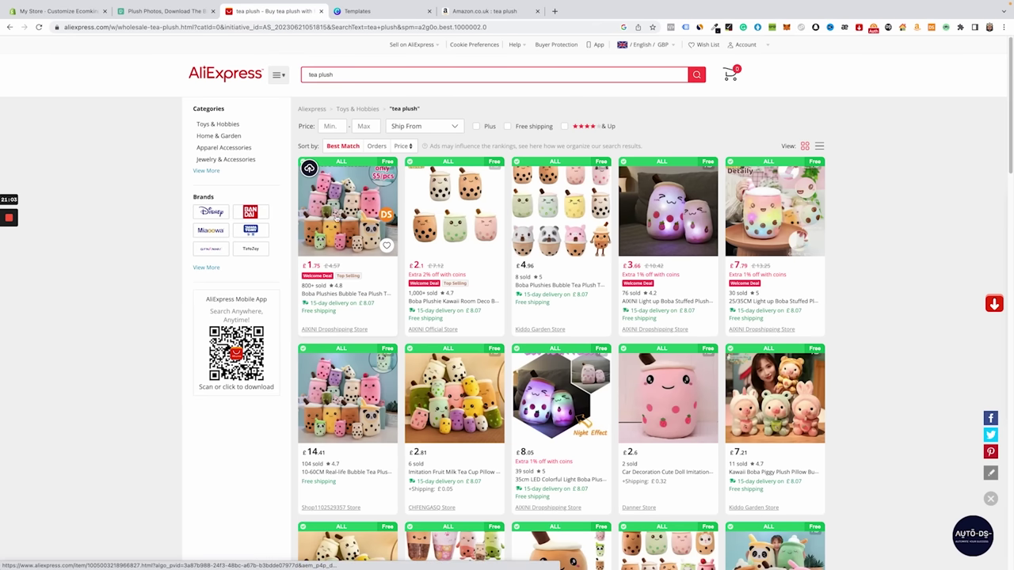
- Switch back to the theme editor and try raising the carousel's mobile image opacity to 0.8 and beyond
key("ctrl+1")
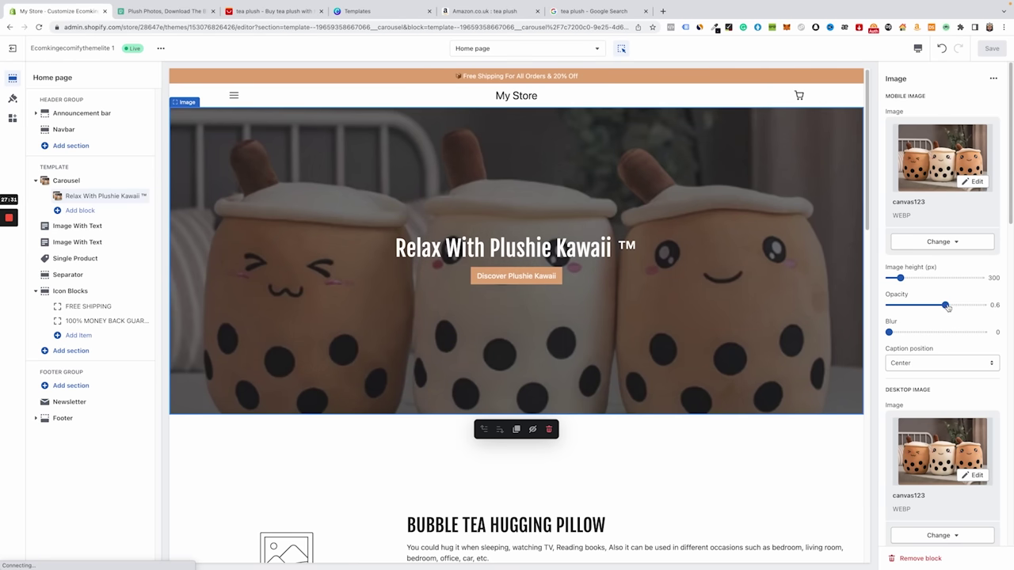
left_click_drag(948, 307, 964, 306)
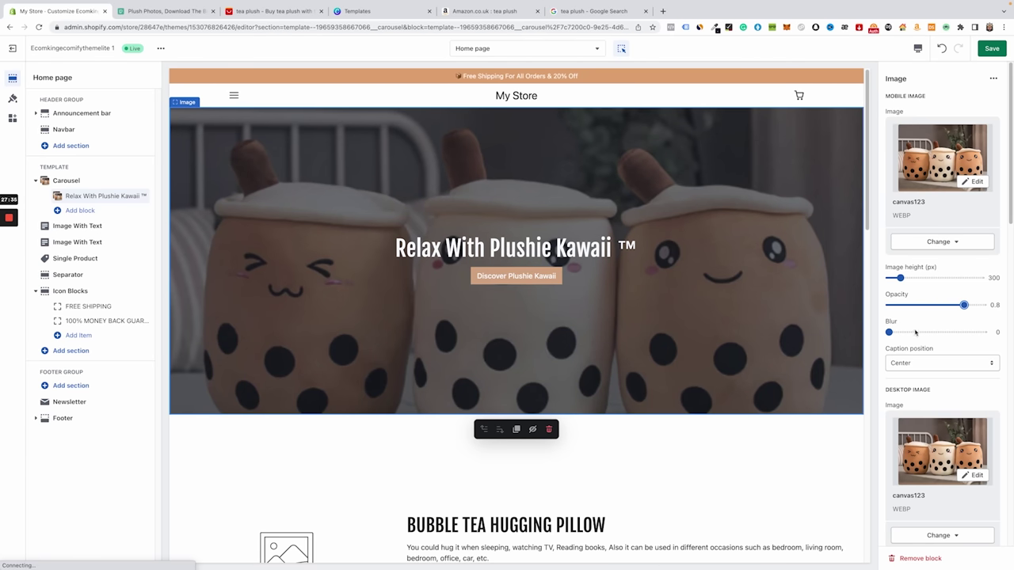
left_click_drag(963, 305, 983, 304)
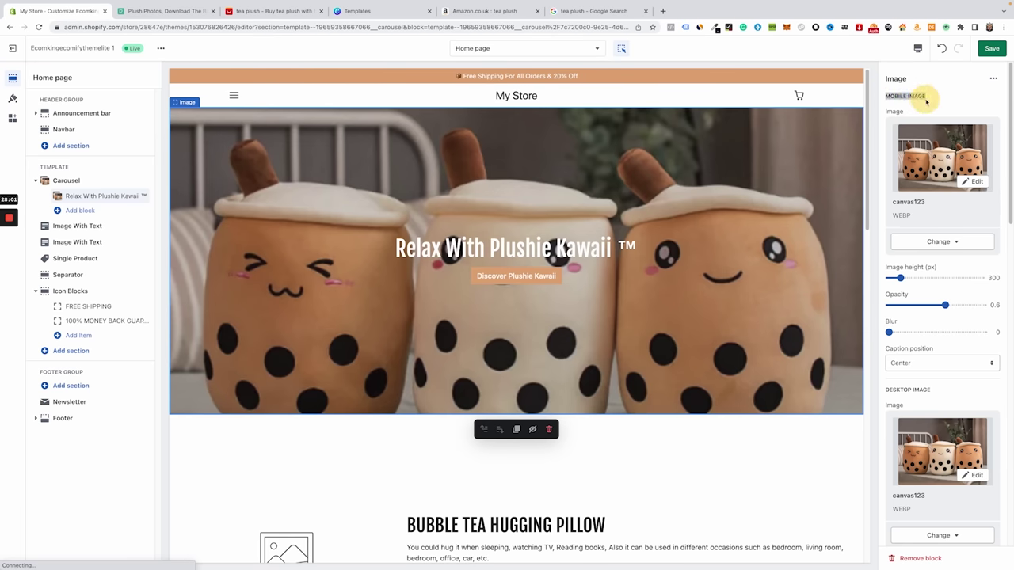
- Compare the carousel block's mobile image settings with its desktop image settings, including height, opacity, blur and caption position
scroll(933, 340, "down", 2)
scroll(933, 340, "down", 1)
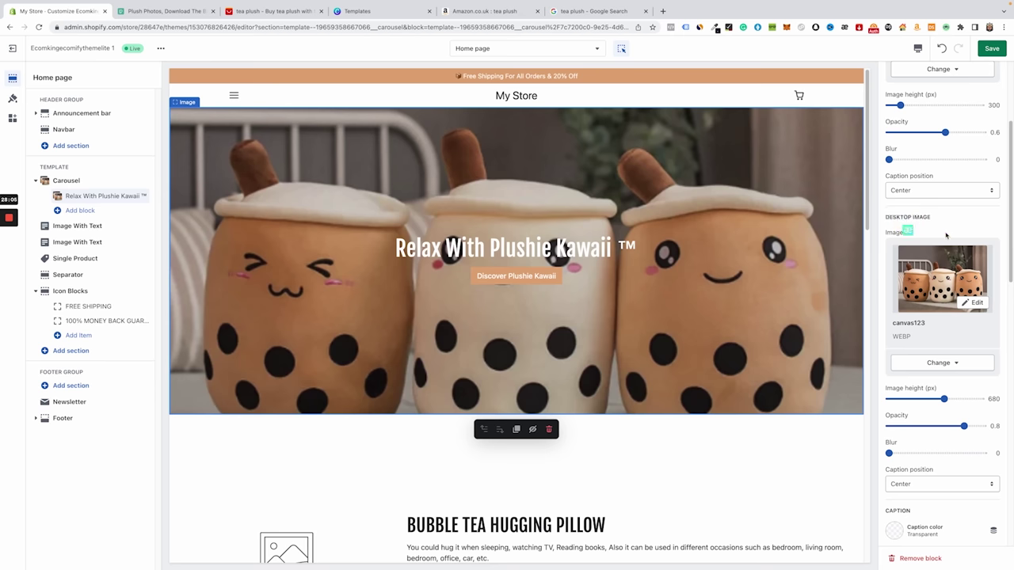
left_click_drag(946, 233, 945, 270)
scroll(934, 238, "up", 3)
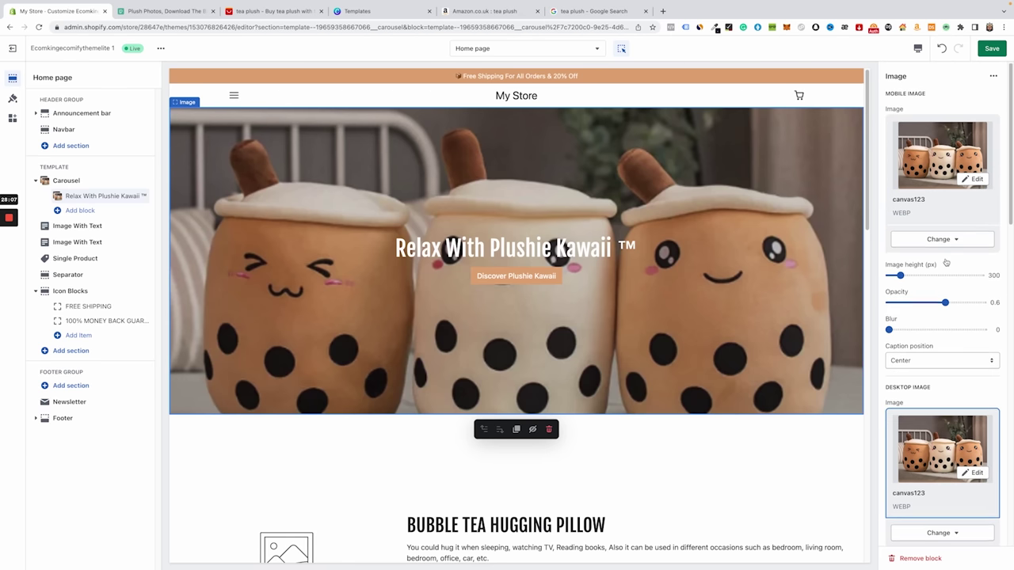
scroll(931, 301, "down", 1)
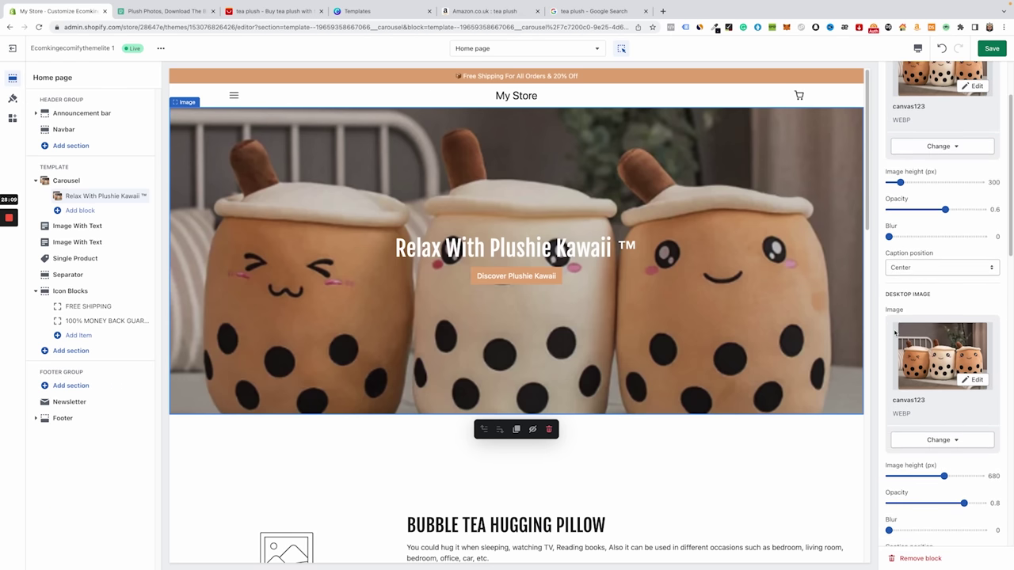
scroll(934, 349, "down", 3)
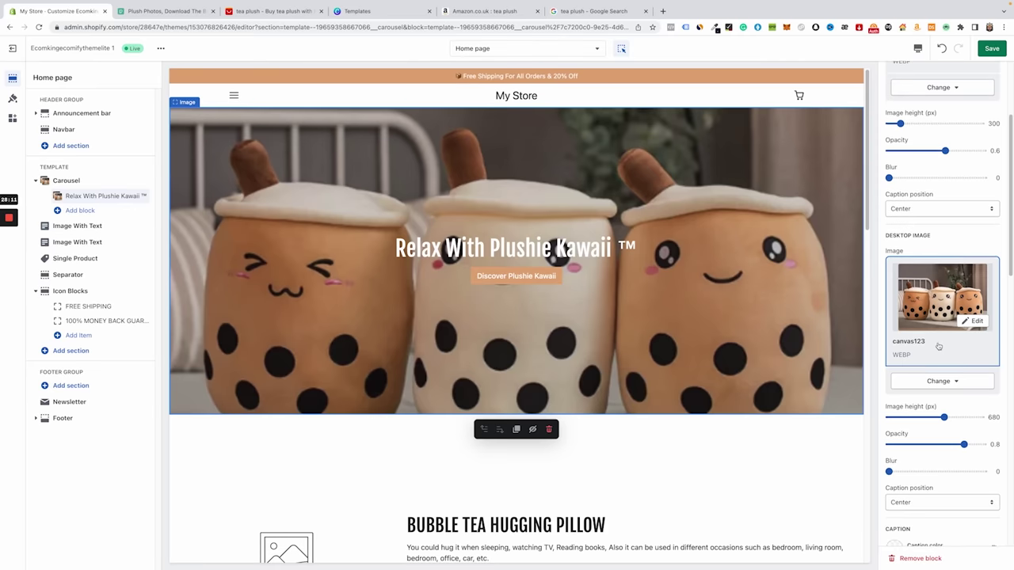
scroll(938, 346, "down", 2)
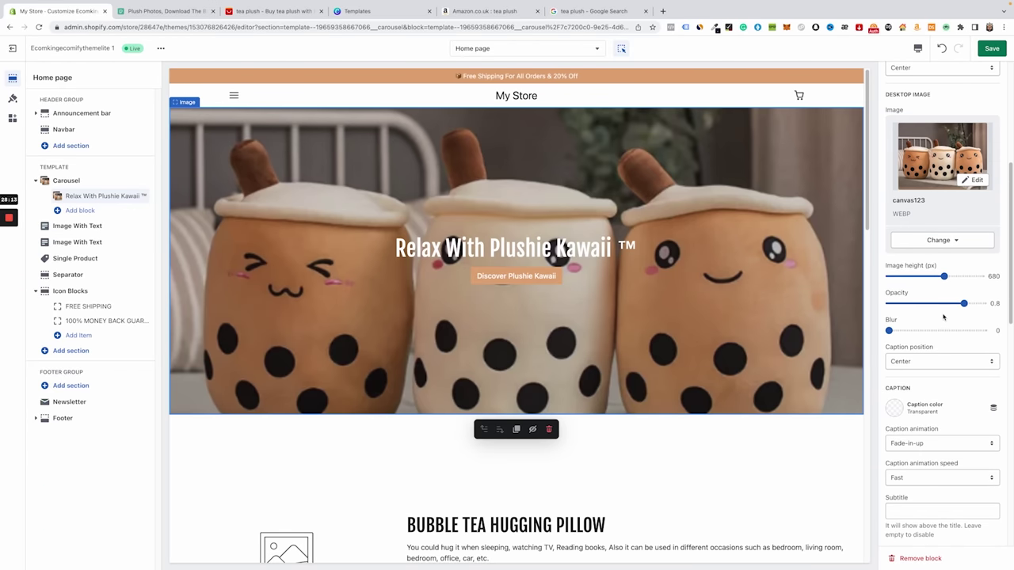
- Set the carousel block's desktop image opacity to 0.4 and save the theme
left_click_drag(963, 303, 926, 301)
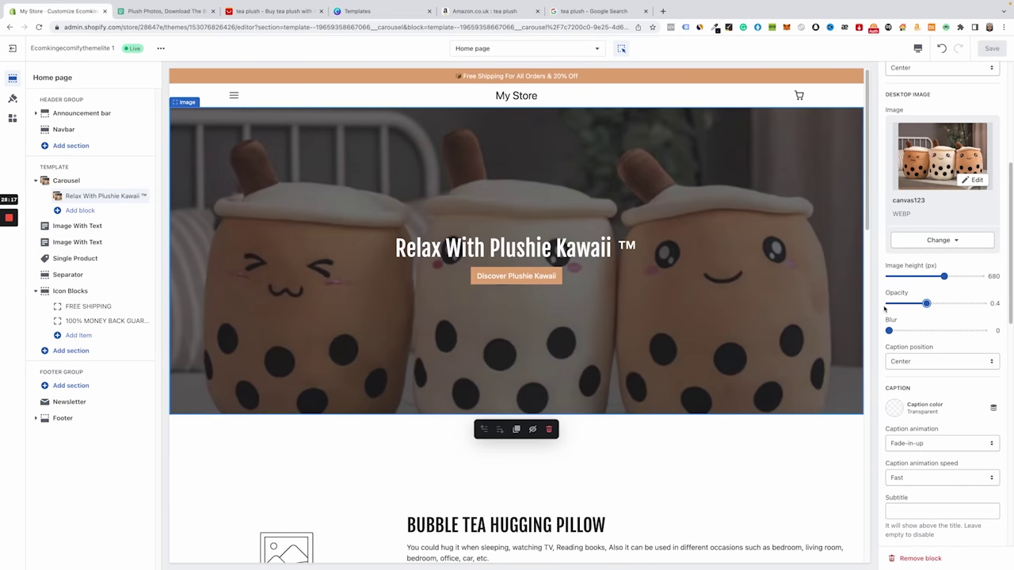
mouse_move(925, 305)
left_mouse_down()
mouse_move(899, 303)
mouse_move(945, 303)
mouse_move(926, 303)
left_mouse_up()
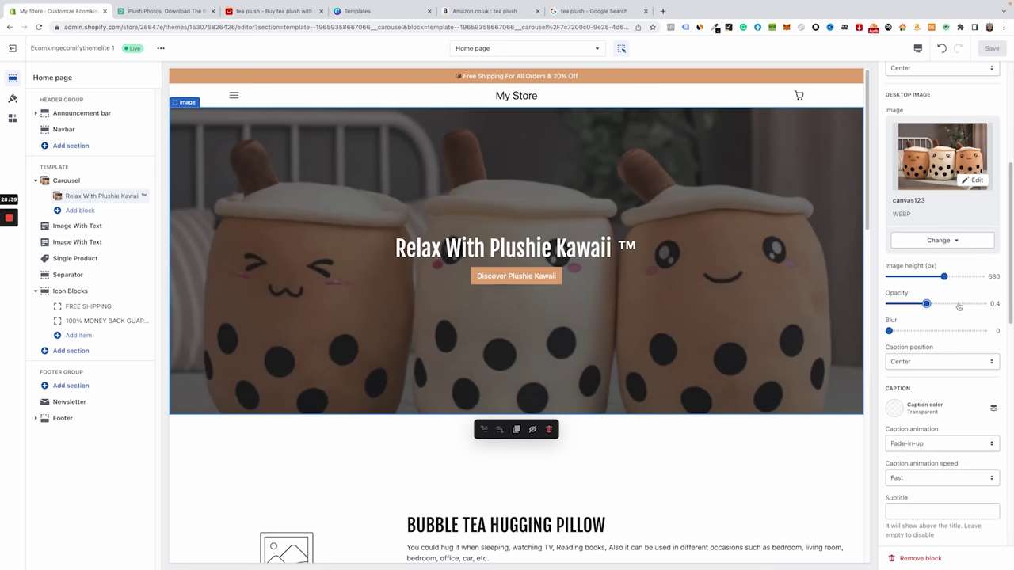
- Preview the home page as mobile, set the carousel's mobile image opacity to 0.5 and save the theme
scroll(895, 285, "up", 4)
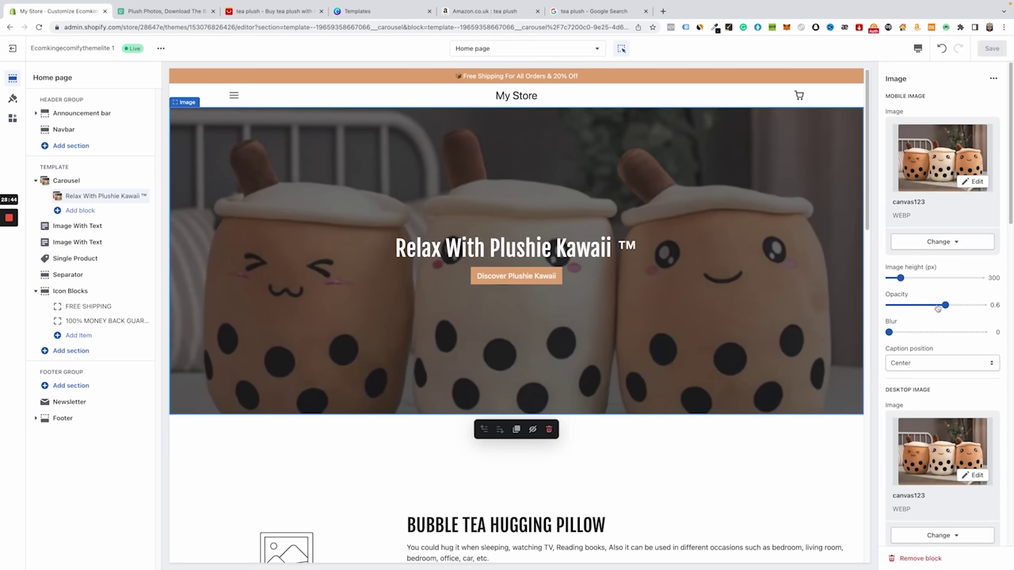
left_click(917, 48)
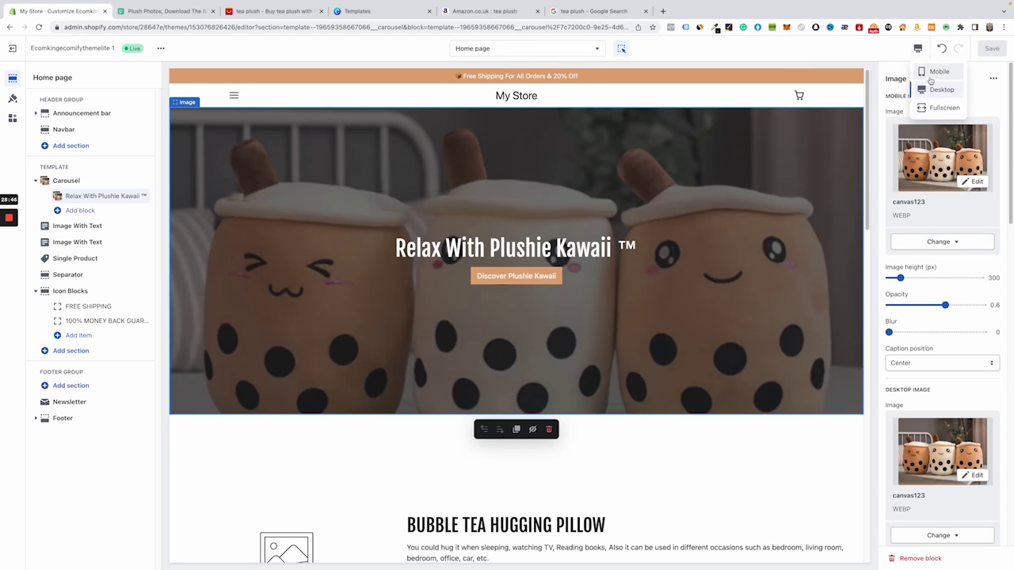
left_click(930, 76)
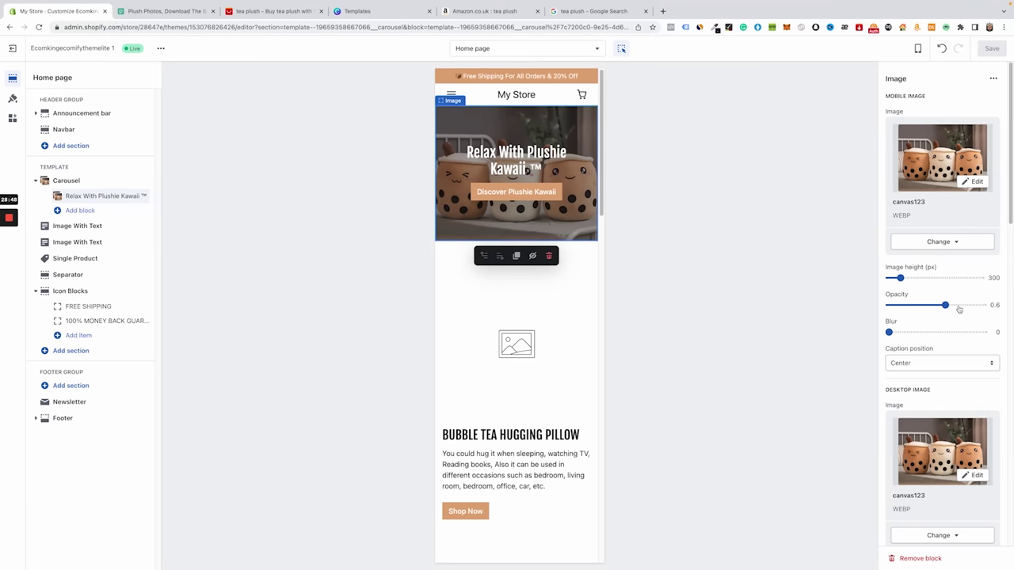
left_click_drag(945, 305, 927, 303)
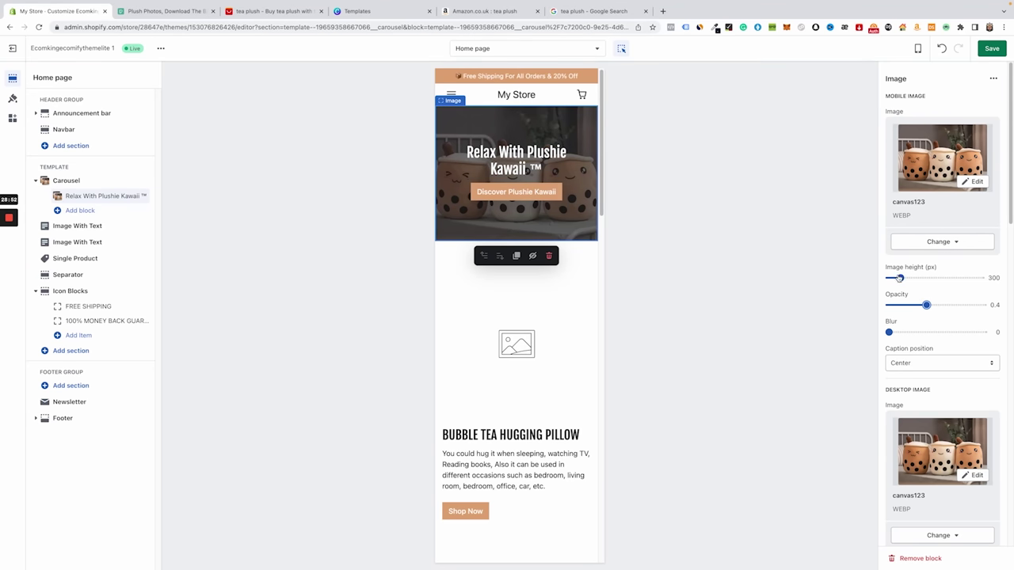
left_click(927, 305)
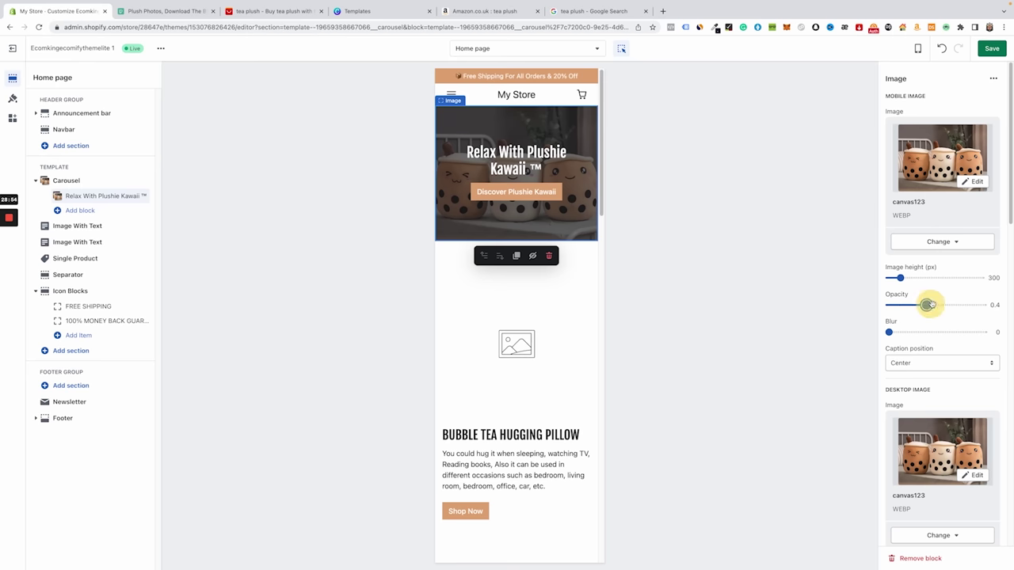
left_click_drag(928, 305, 936, 305)
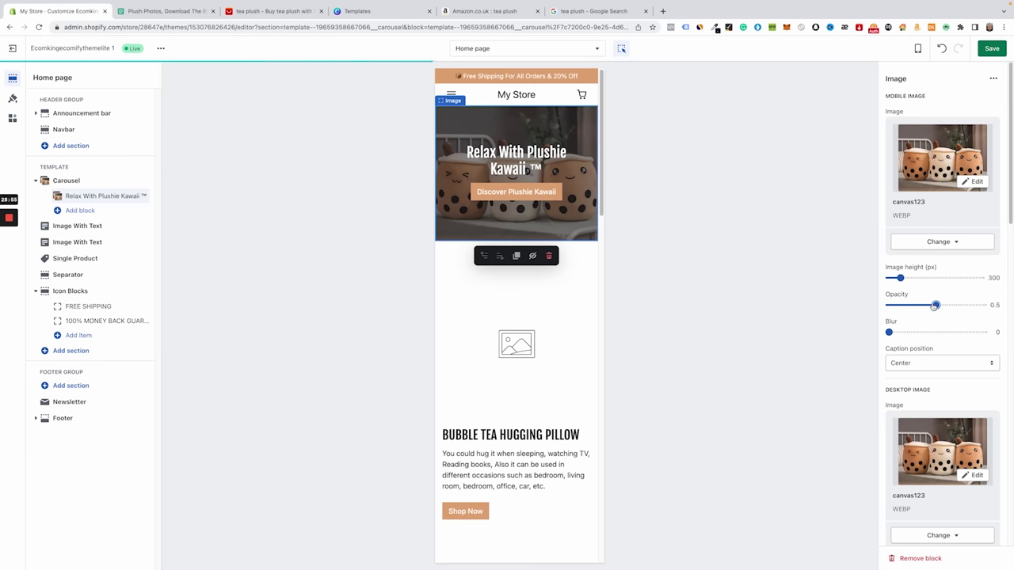
left_click(990, 46)
- Return to the desktop preview and check how the home page sections animate from the carousel down to the footer
scroll(957, 279, "down", 5)
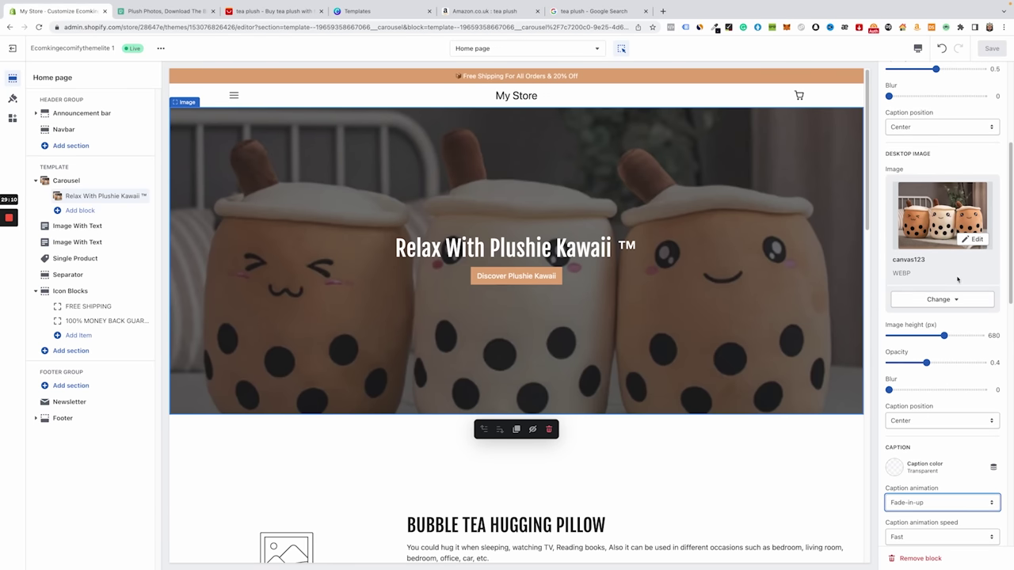
scroll(951, 309, "down", 2)
scroll(948, 324, "down", 1)
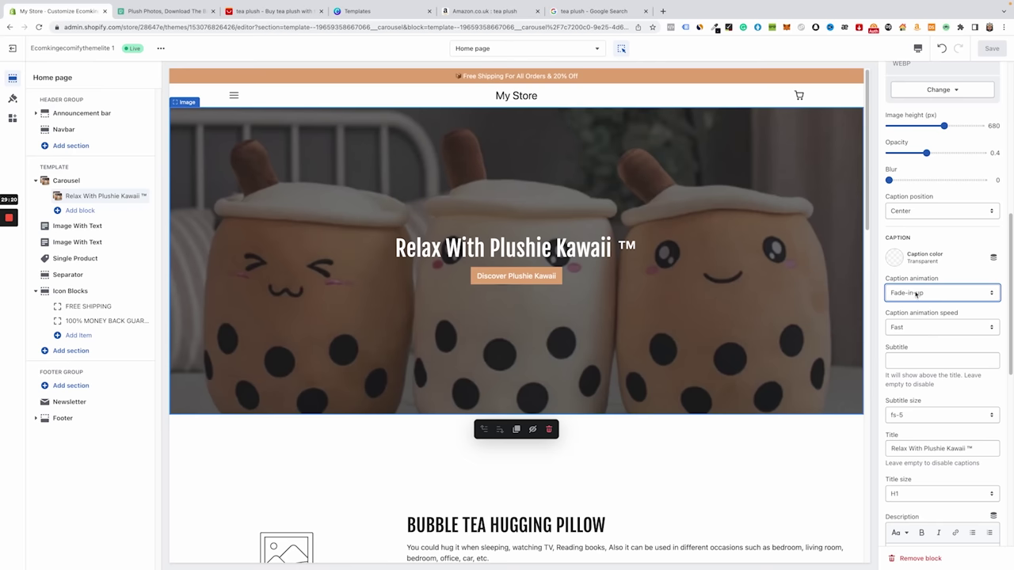
scroll(597, 334, "down", 5)
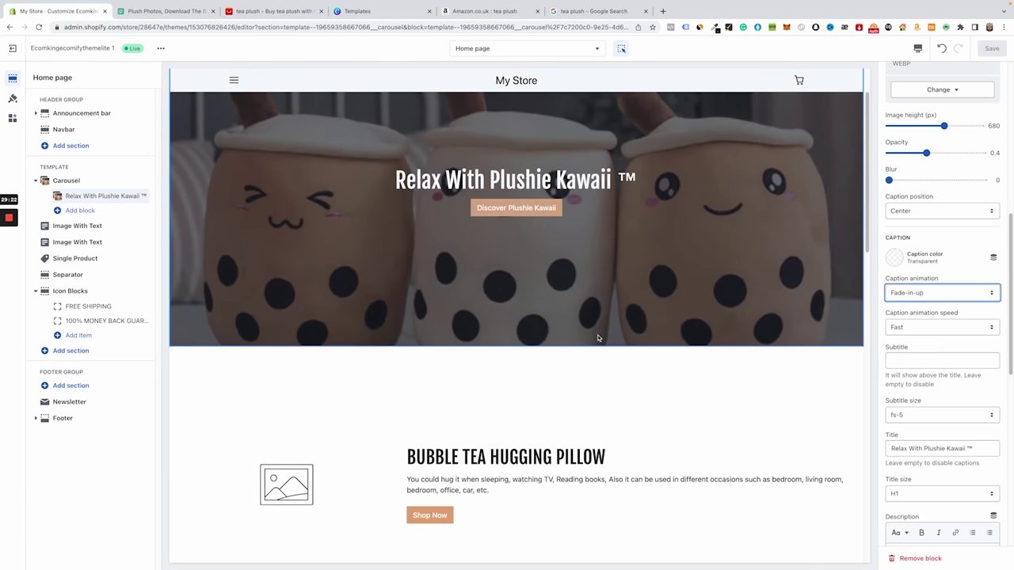
scroll(545, 338, "down", 6)
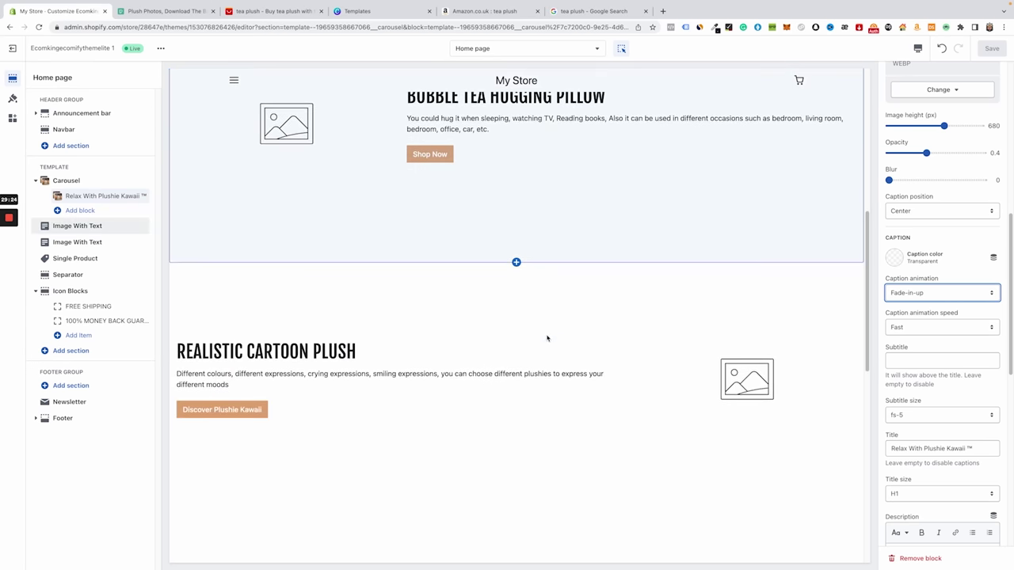
scroll(500, 340, "down", 3)
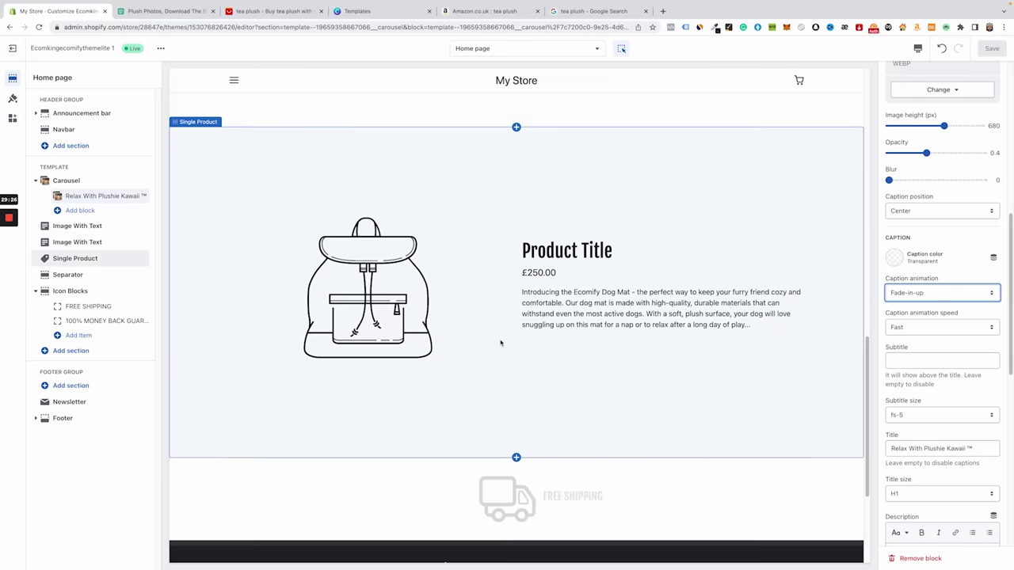
scroll(554, 360, "down", 2)
scroll(557, 368, "up", 15)
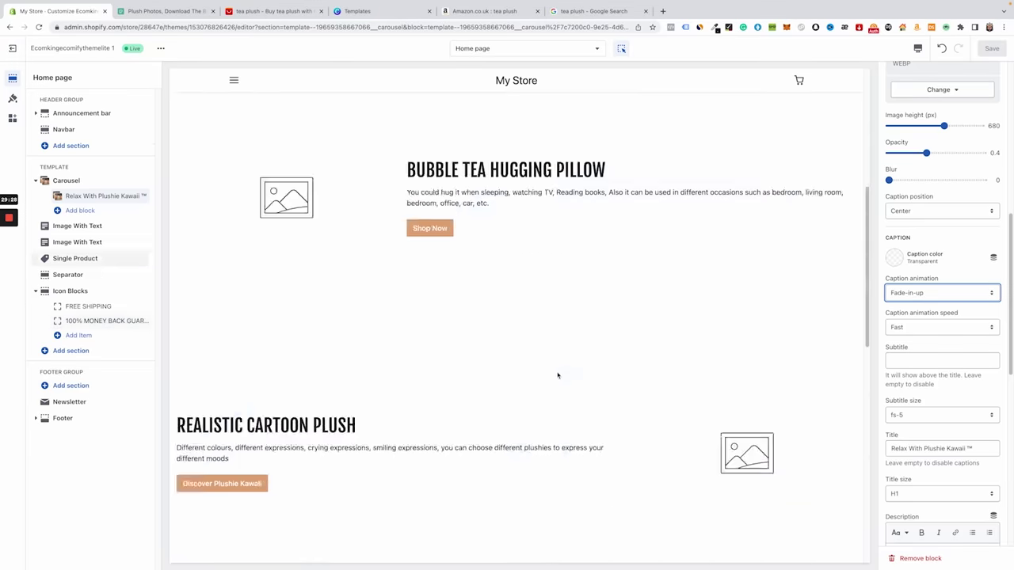
- Look through the available caption animation and caption animation speed options for the carousel block
left_click(906, 294)
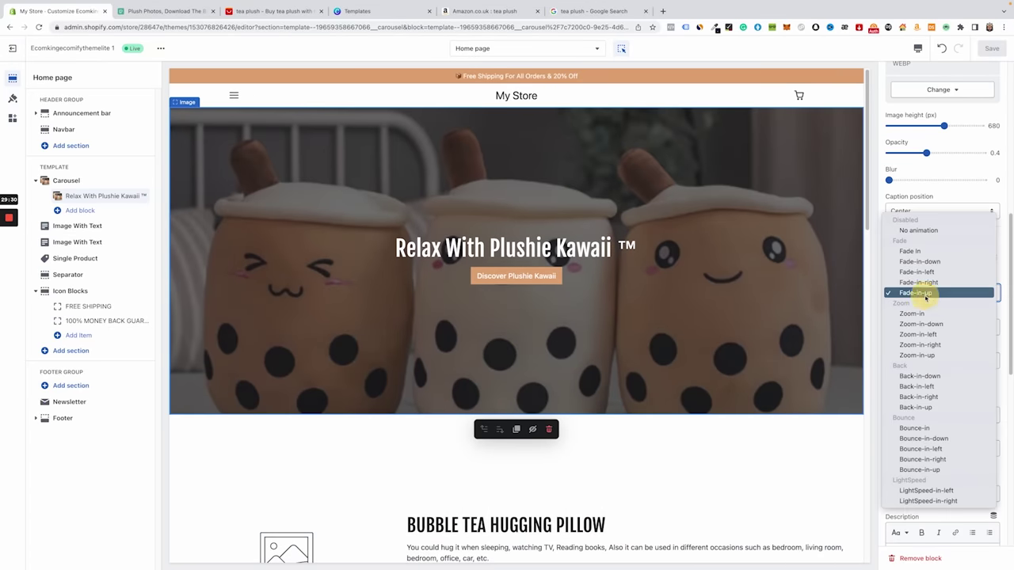
left_click(925, 200)
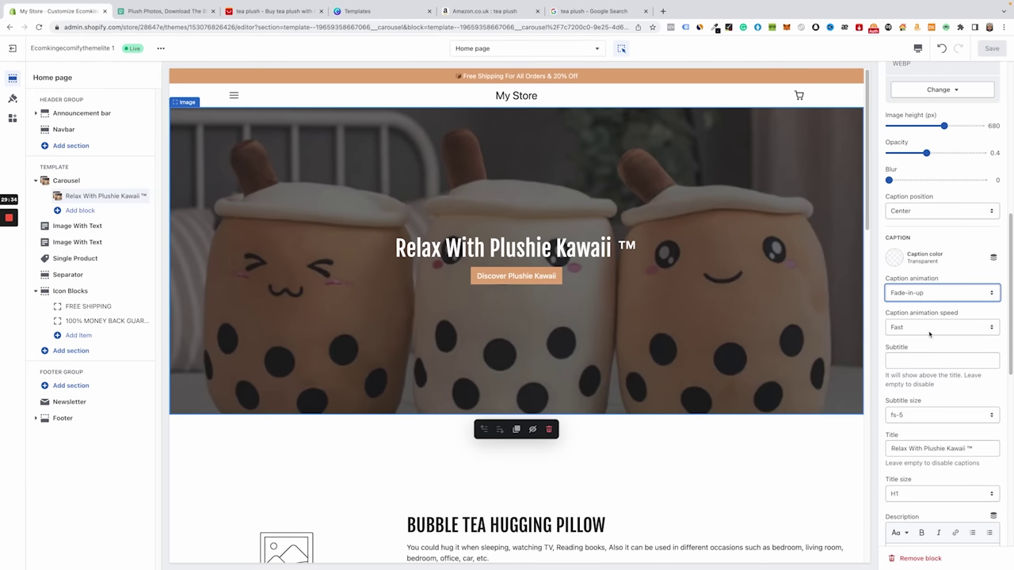
left_click(930, 329)
left_click(938, 281)
scroll(930, 373, "down", 1)
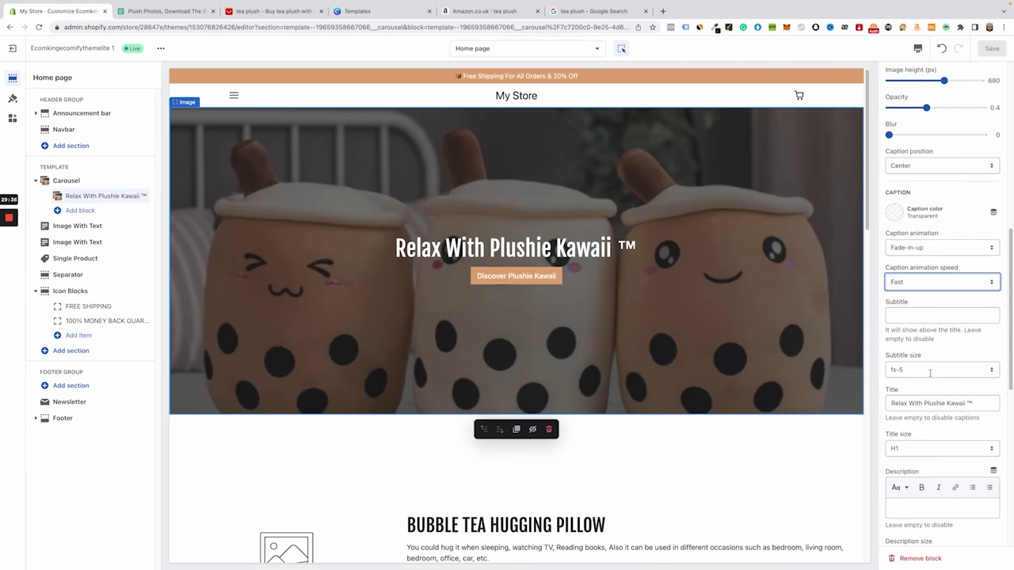
scroll(930, 373, "down", 1)
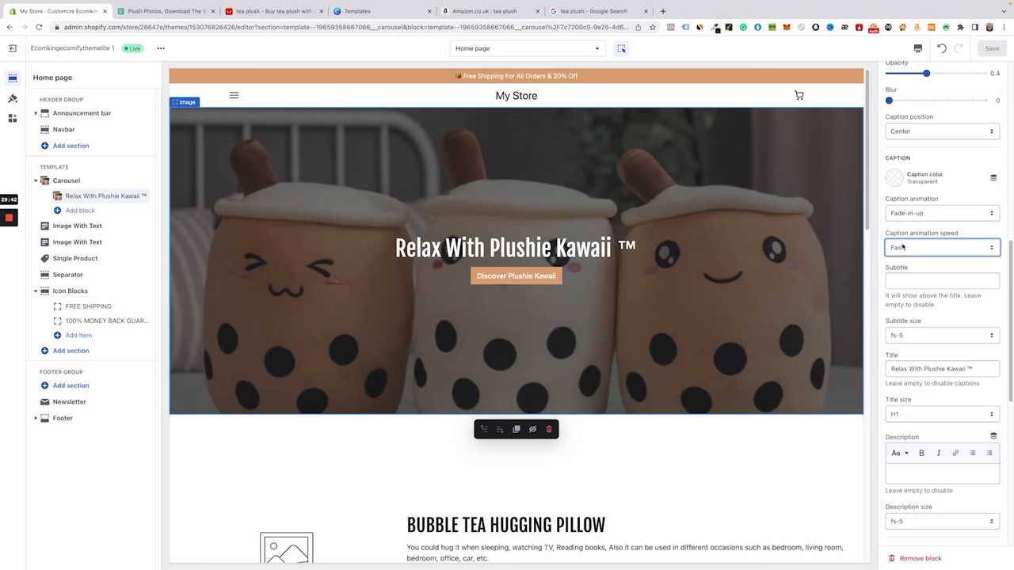
scroll(935, 366, "down", 1)
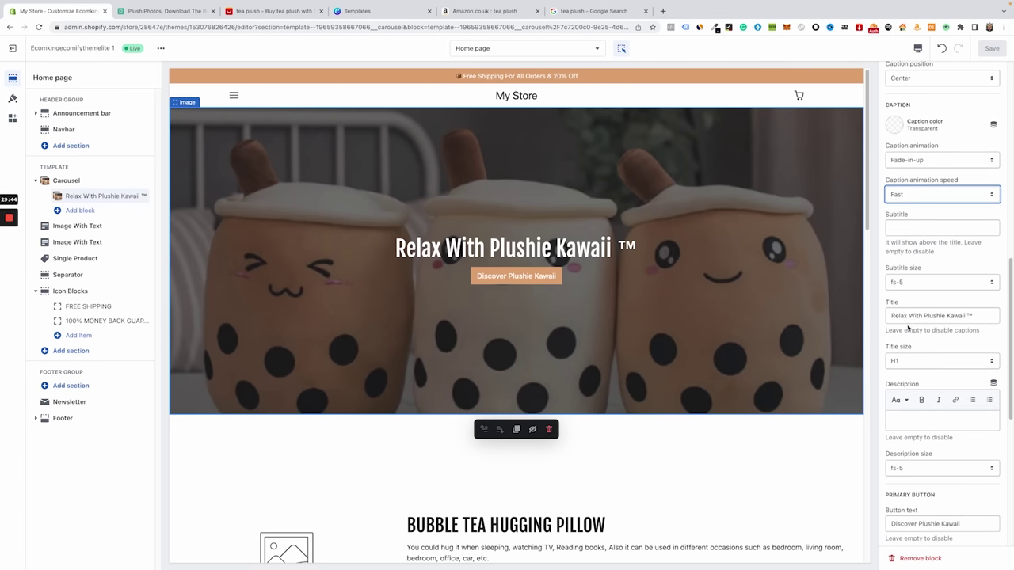
- Examine the carousel caption's title text and its heading size options from H1 to H6
left_click(888, 304)
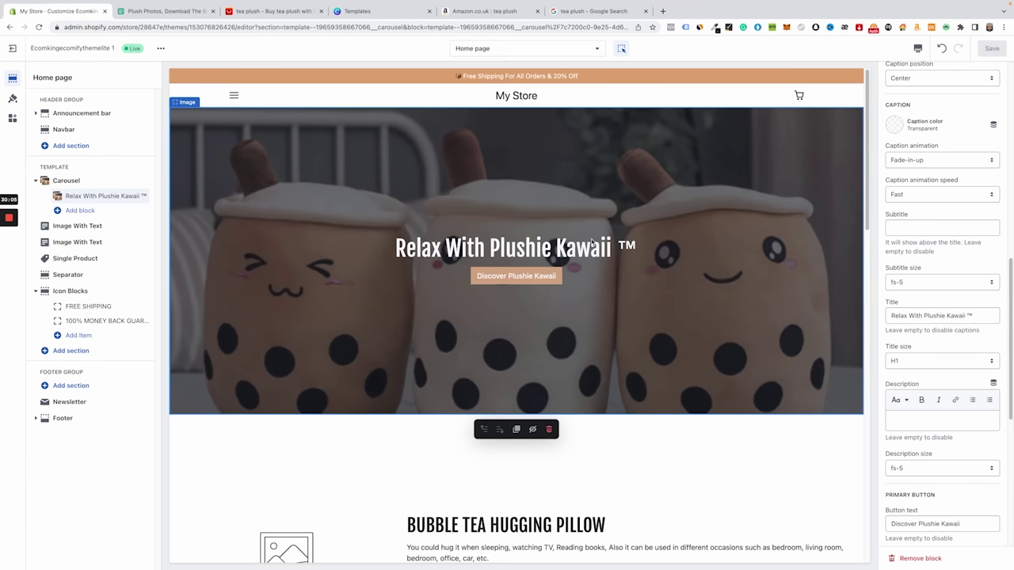
left_click(923, 316)
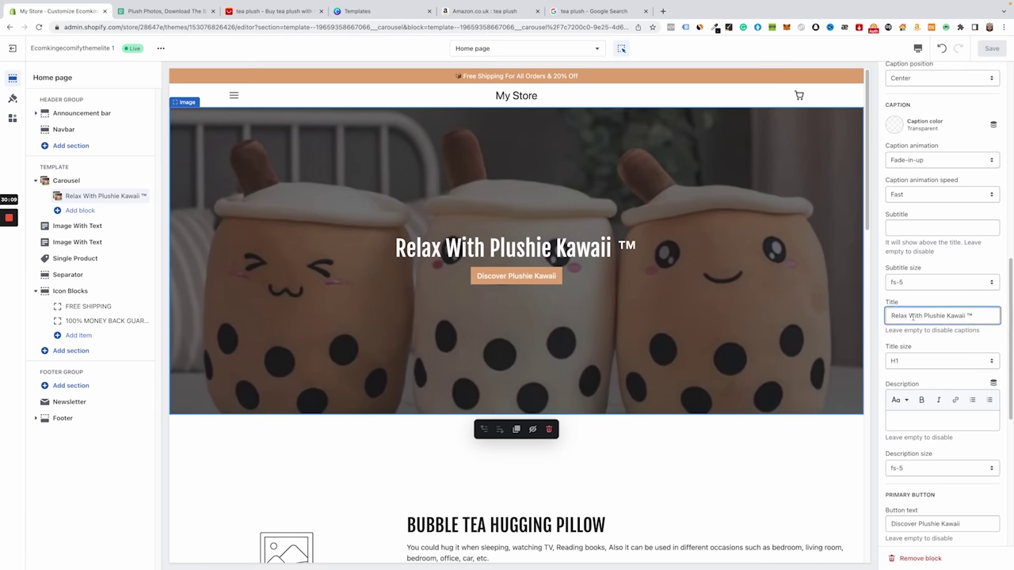
triple_click(964, 315)
left_click(987, 315)
left_click(967, 314)
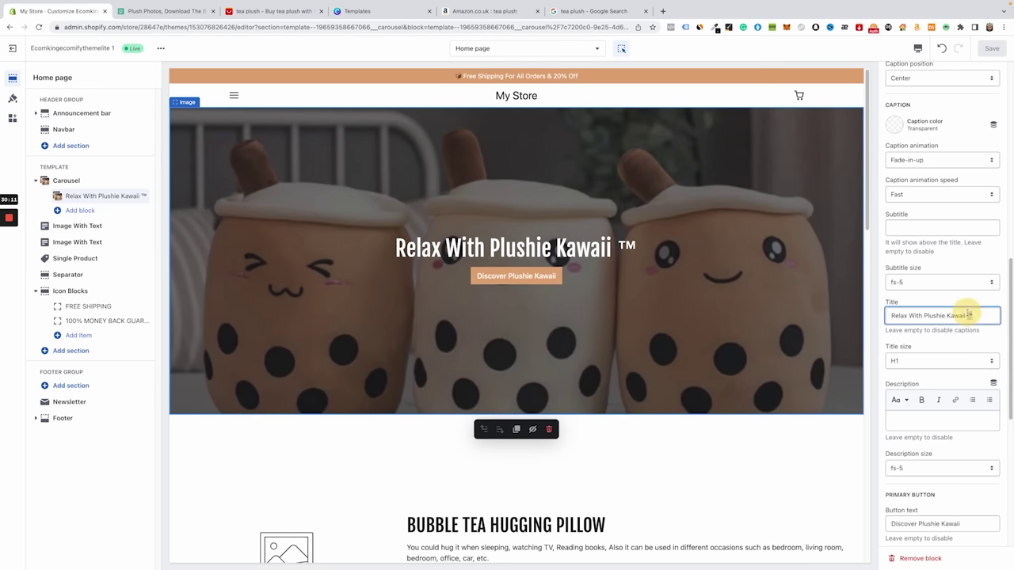
left_click(969, 315)
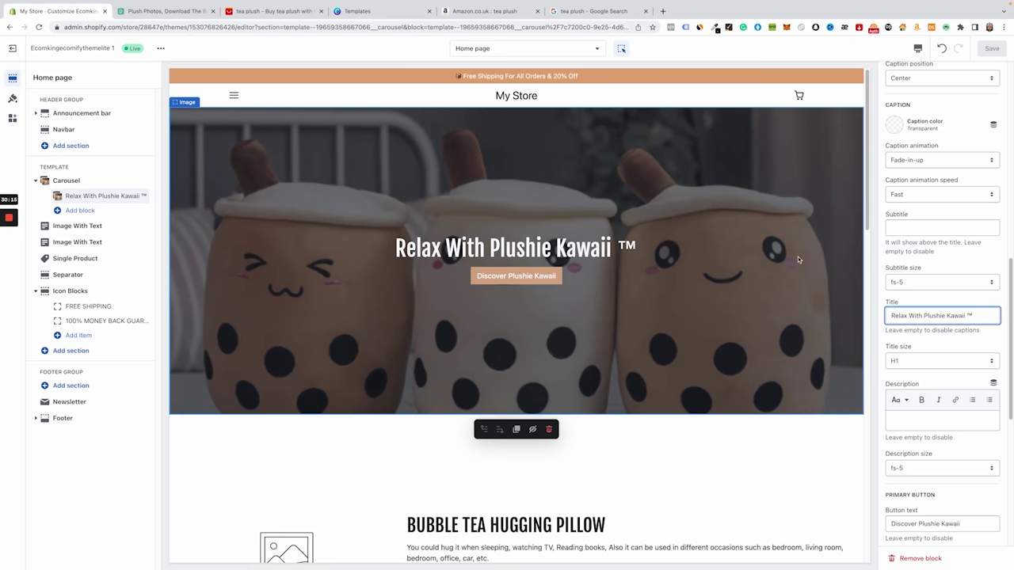
scroll(957, 354, "down", 2)
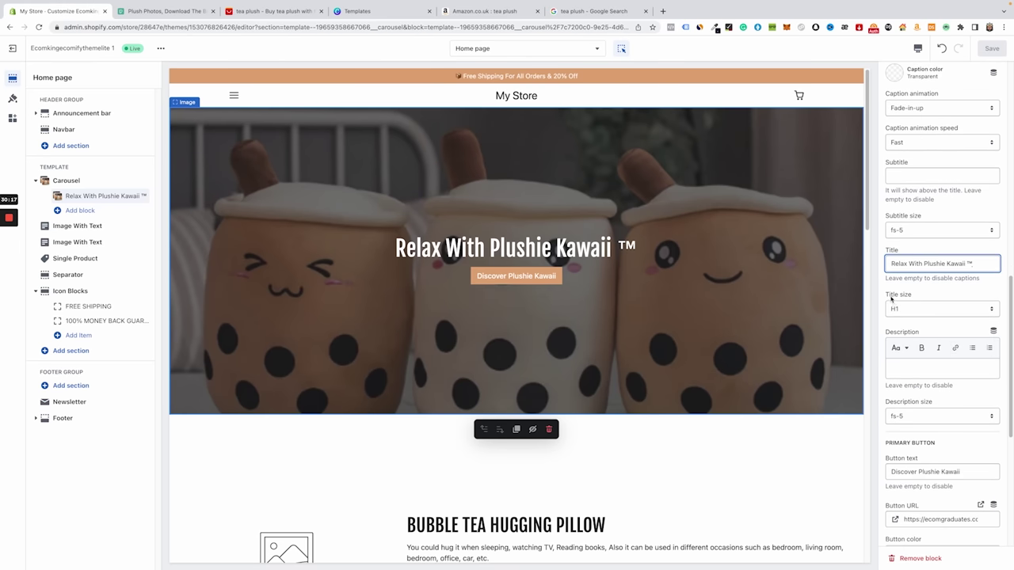
left_click(894, 305)
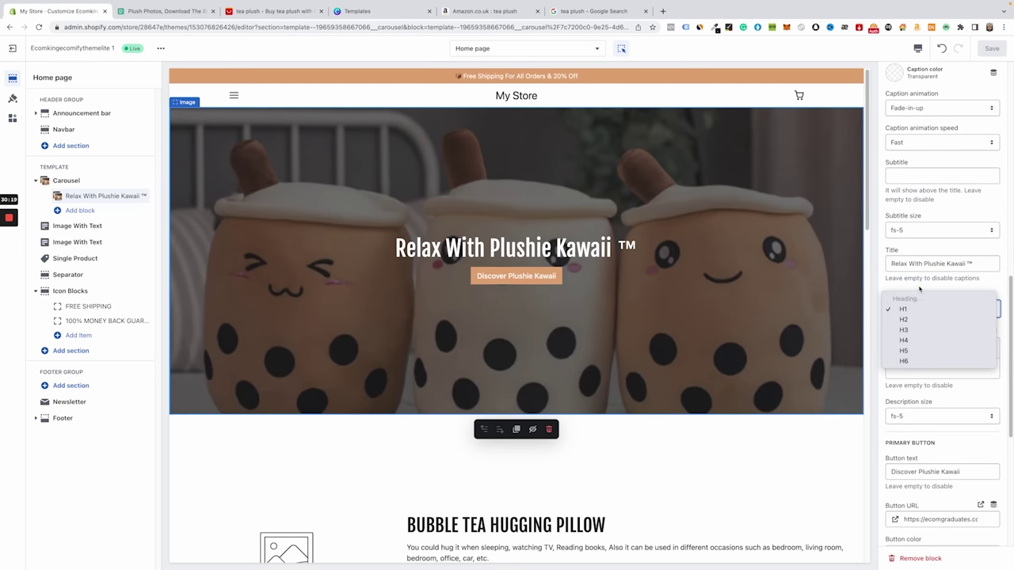
left_click(919, 289)
scroll(903, 253, "up", 1)
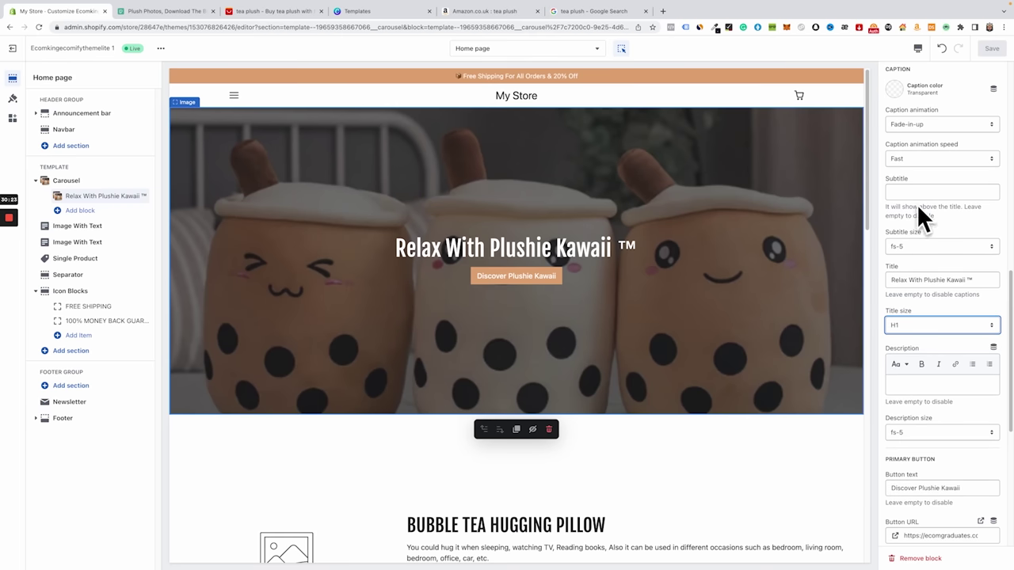
scroll(916, 198, "down", 1)
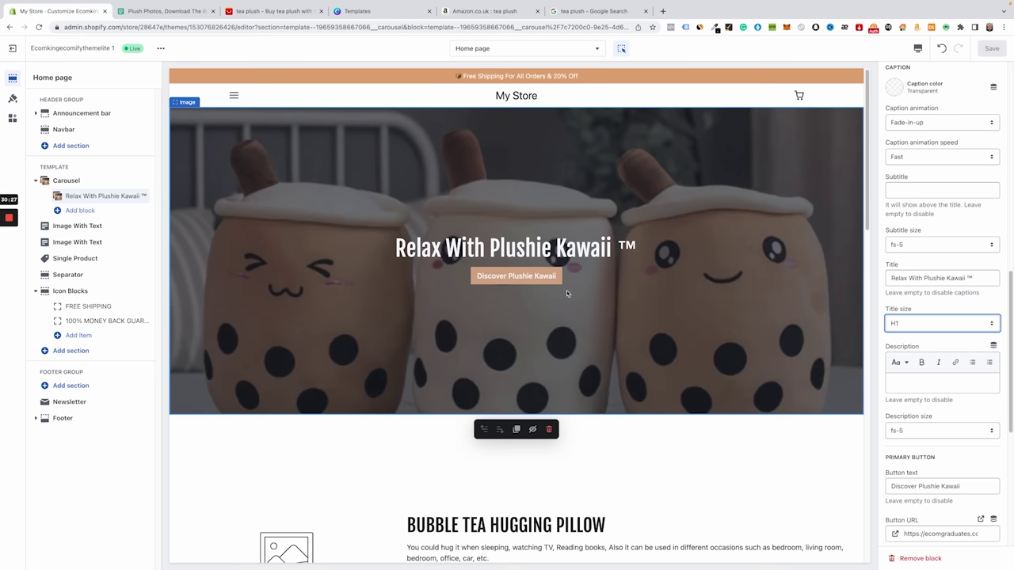
- Examine the carousel's primary button settings, including its button text, URL, color and size
scroll(898, 270, "down", 4)
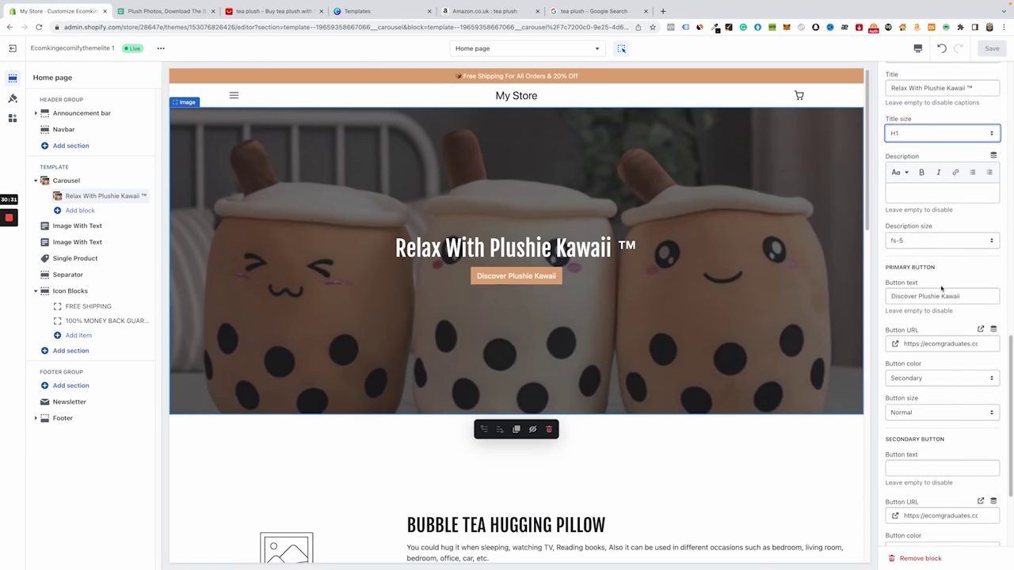
left_click(898, 270)
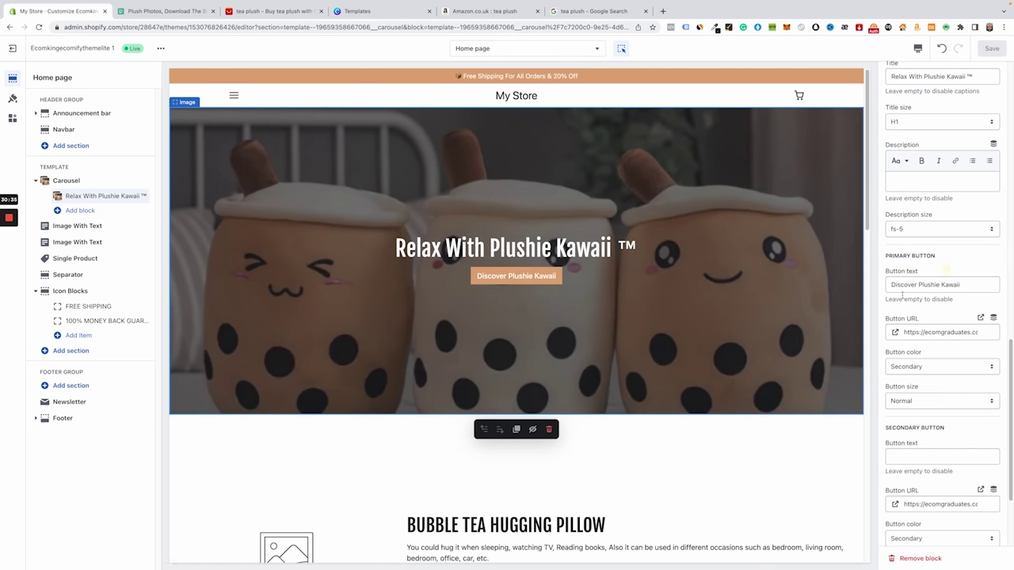
left_click(939, 286)
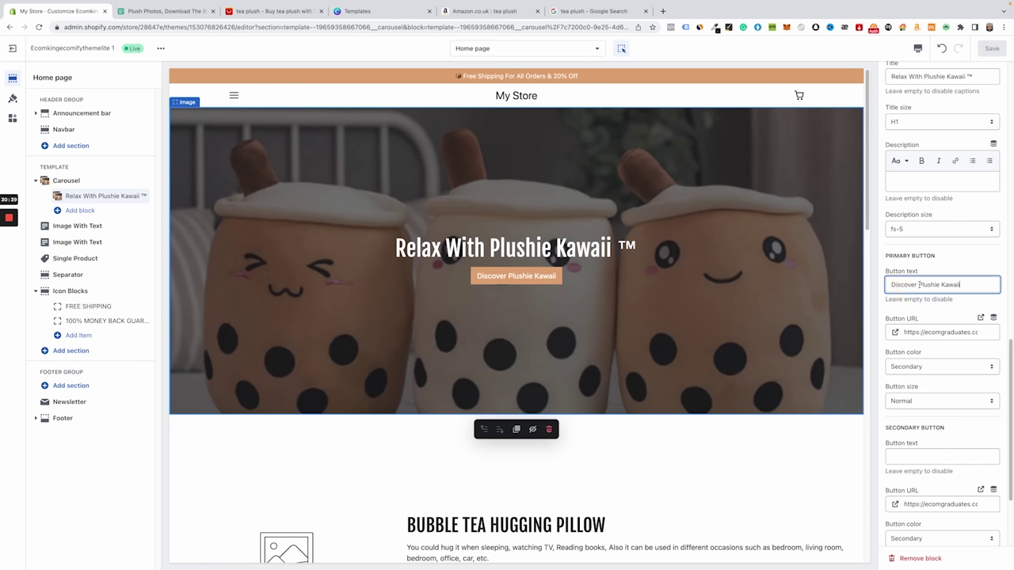
left_click(995, 285)
left_click(980, 284)
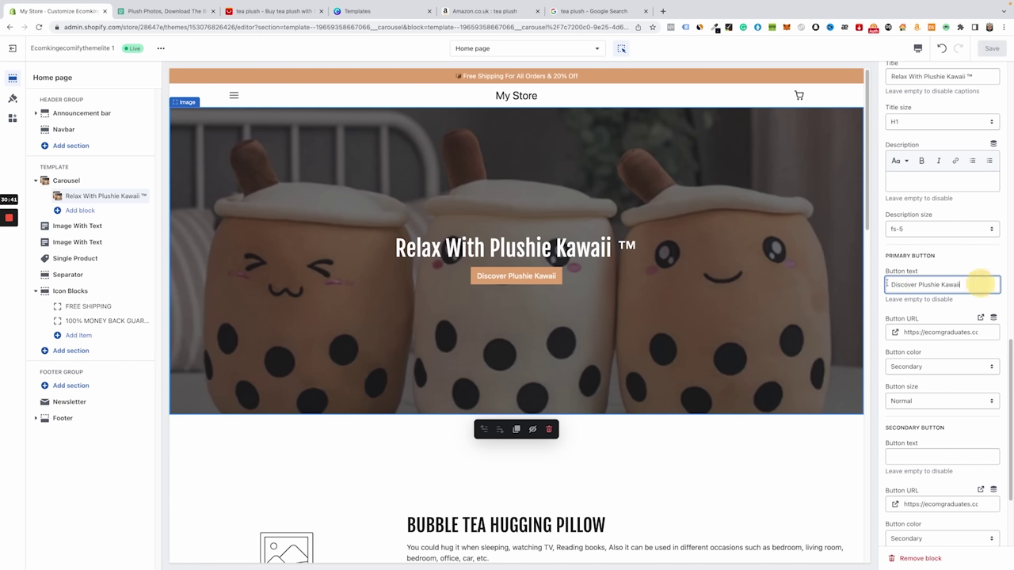
left_click_drag(888, 286, 923, 283)
left_click(989, 284)
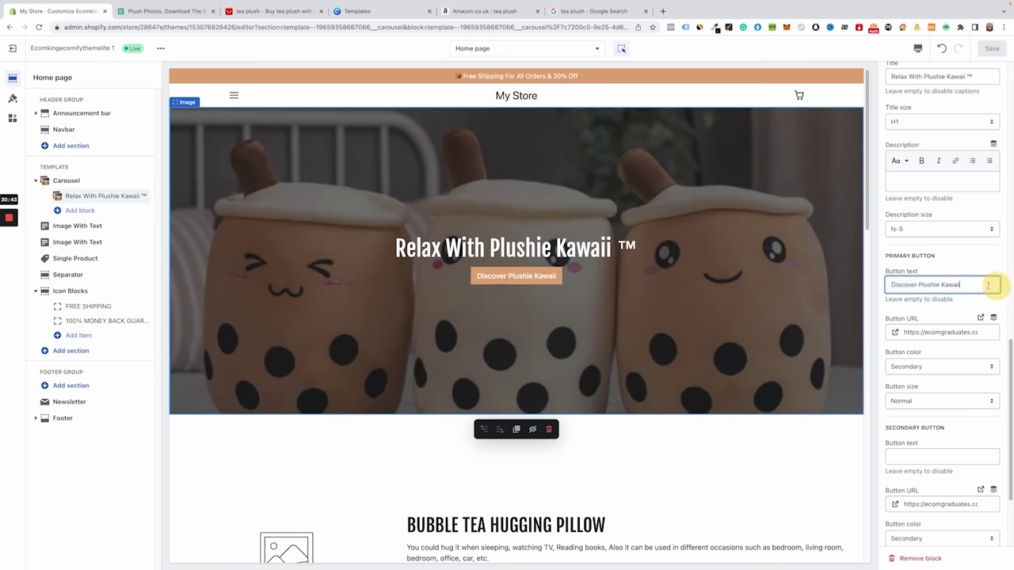
left_click_drag(989, 283, 890, 283)
left_click(890, 283)
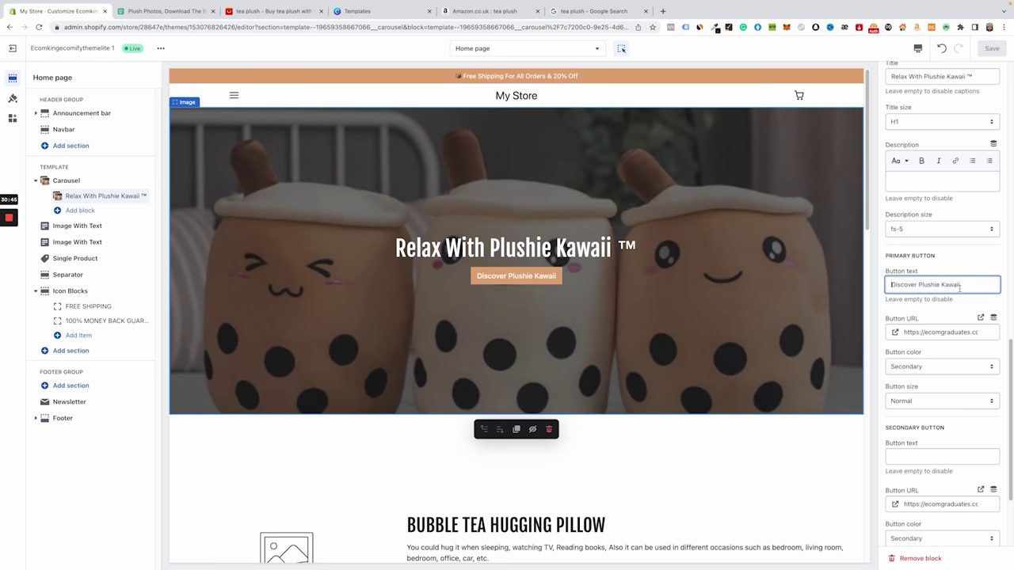
scroll(943, 289, "down", 1)
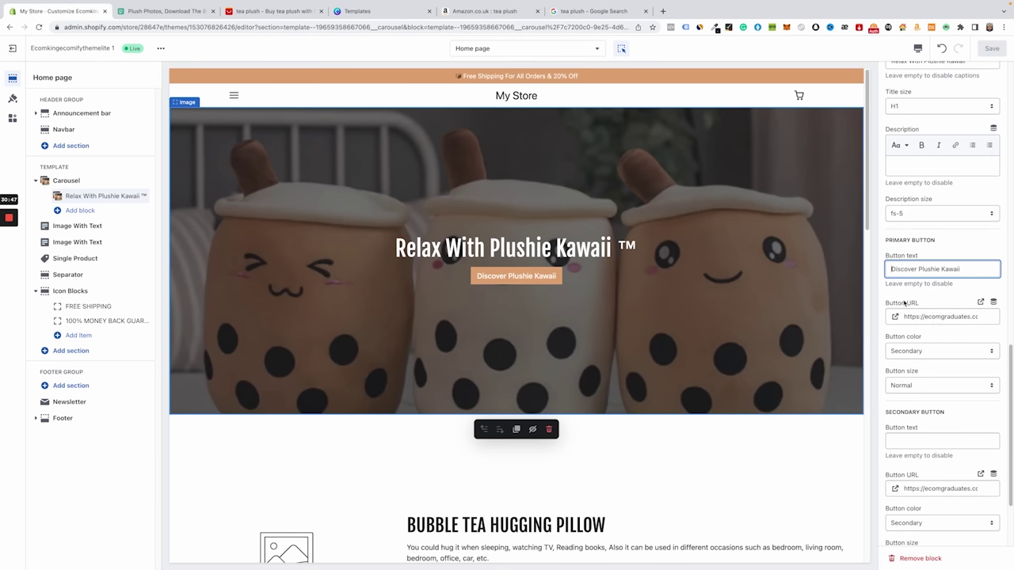
scroll(935, 298, "down", 1)
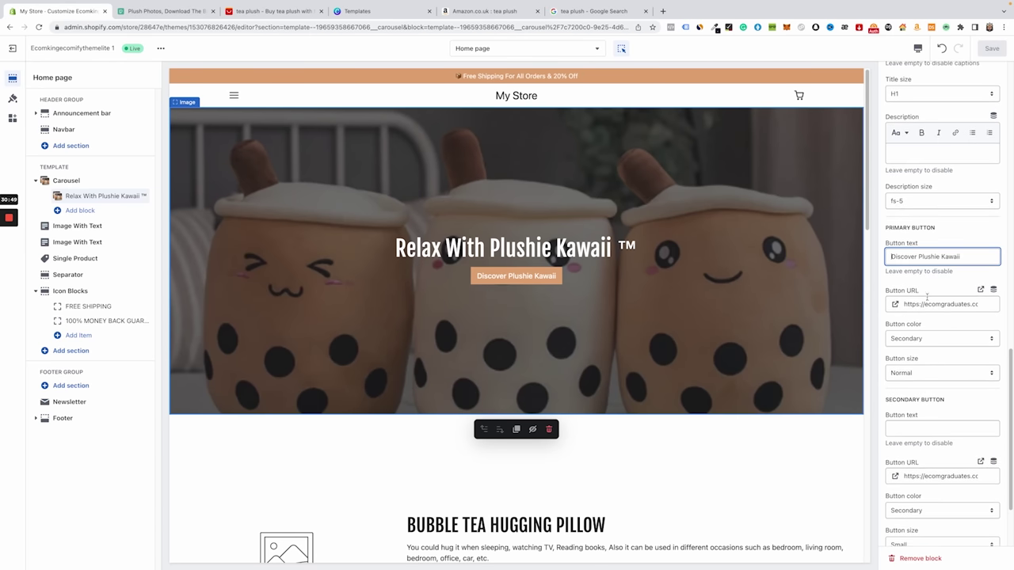
- Set the carousel's primary button size to Large and save the theme changes
scroll(944, 372, "down", 3)
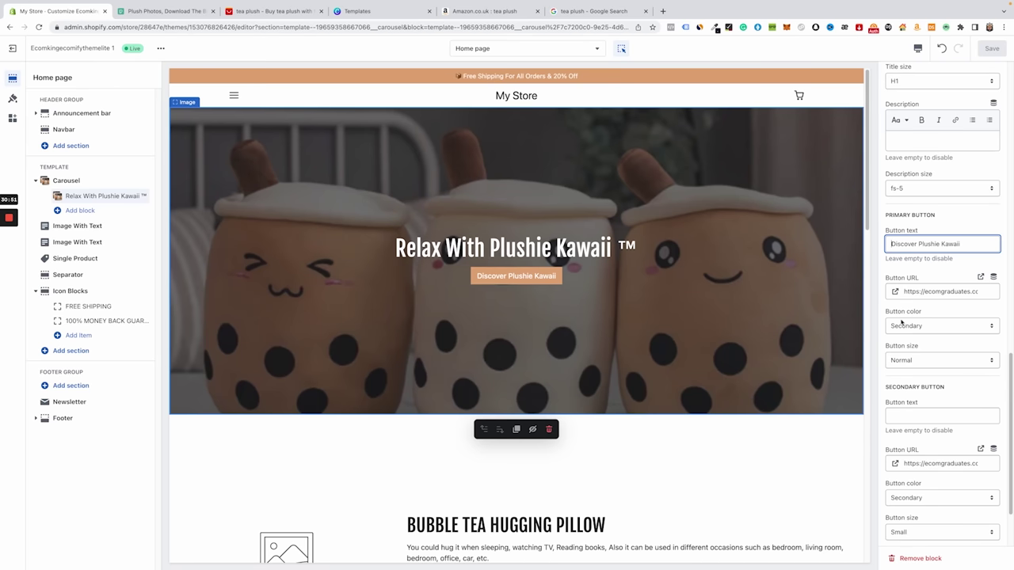
scroll(943, 356, "down", 2)
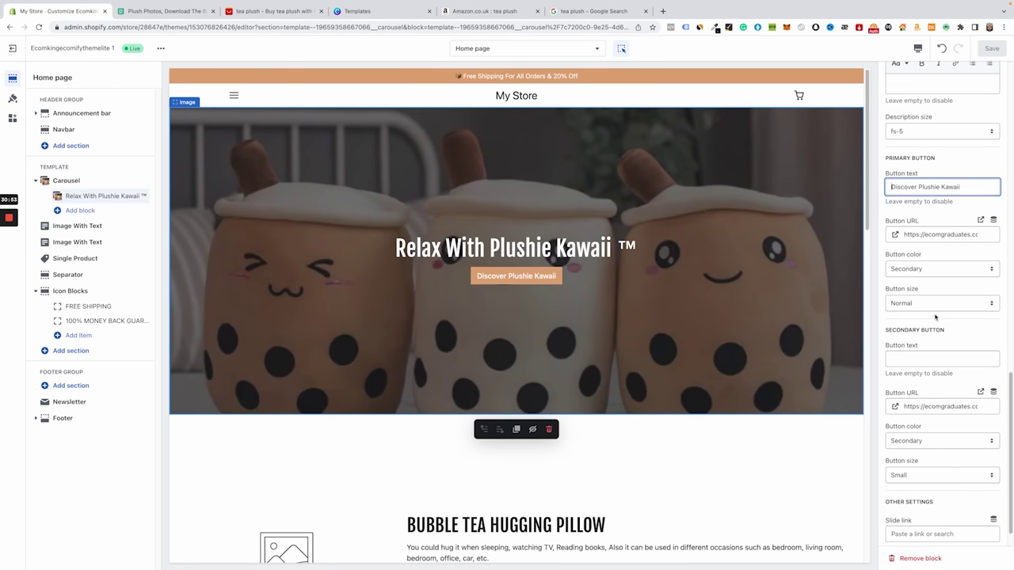
left_click(925, 309)
left_click(926, 307)
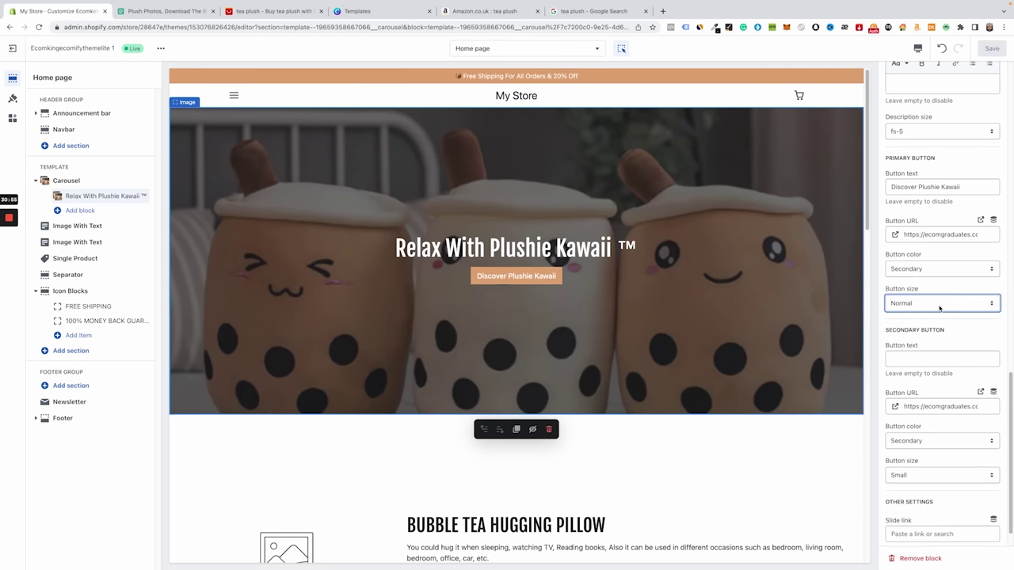
left_click(927, 309)
left_click(922, 314)
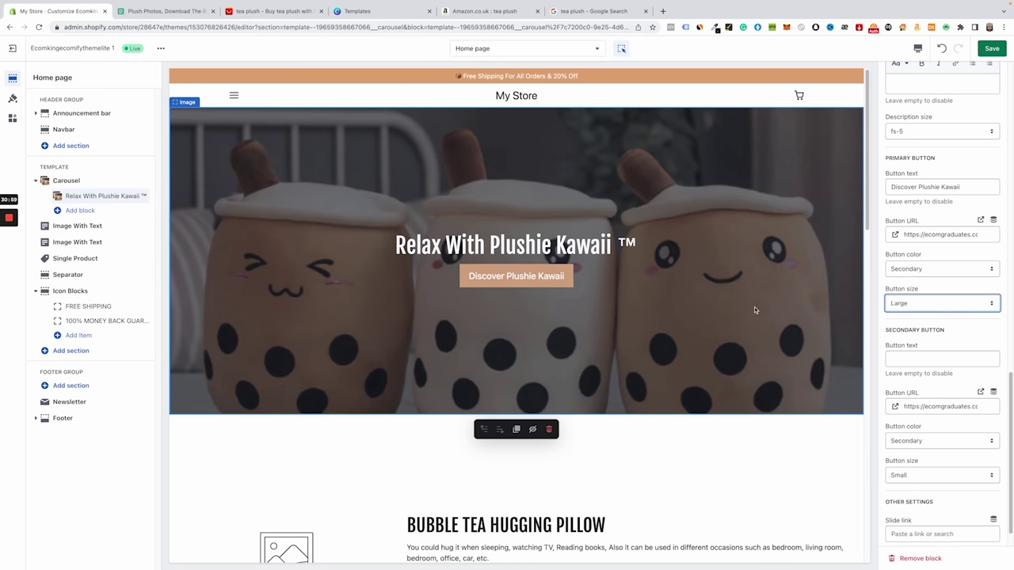
scroll(954, 329, "down", 1)
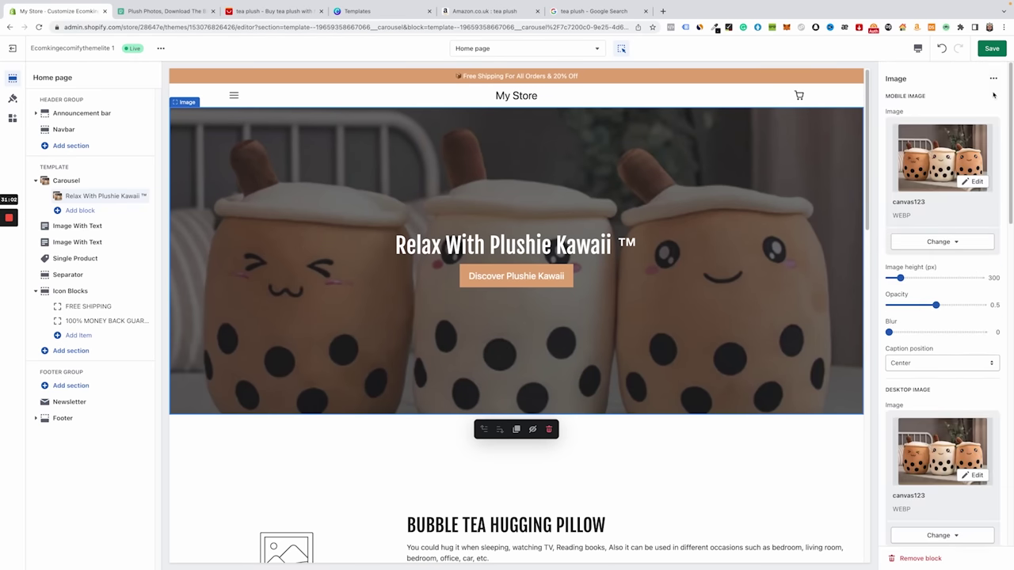
left_click(990, 48)
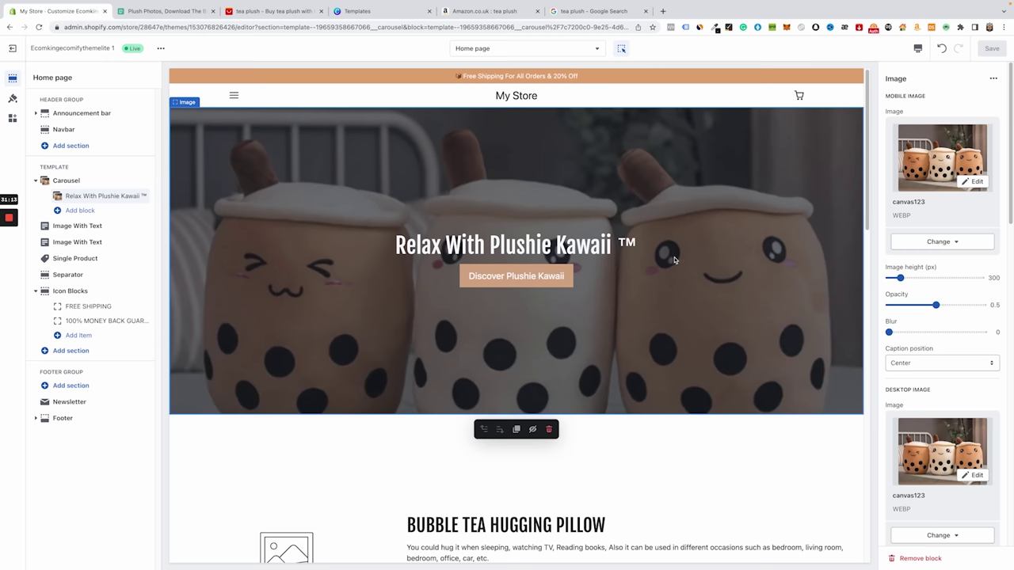
- Open the settings of the Image With Text section titled BUBBLE TEA HUGGING PILLOW
mouse_move(83, 228)
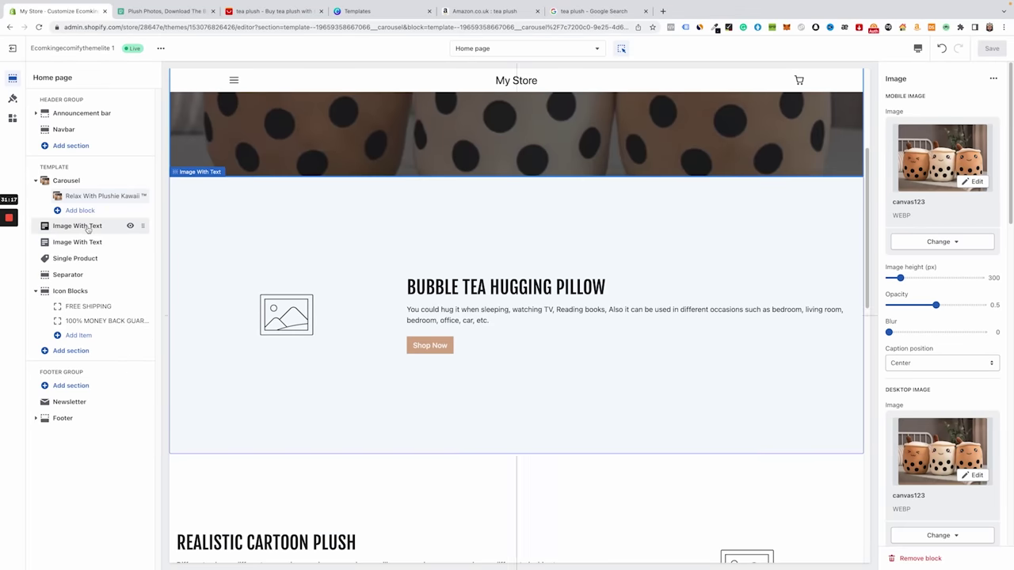
left_click(87, 229)
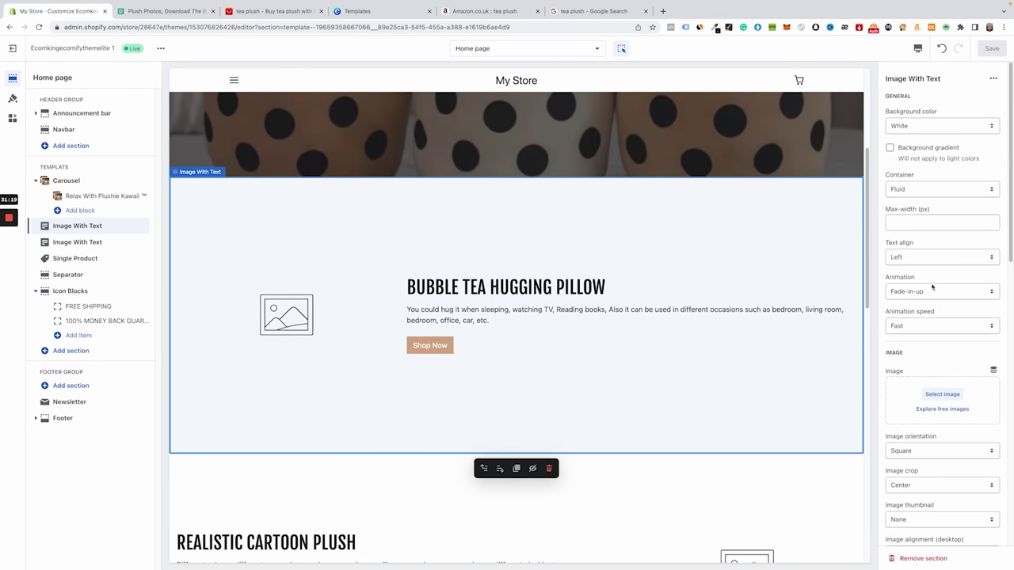
- Try the Light and Primary background colors on the section and set it back to White
left_click(906, 124)
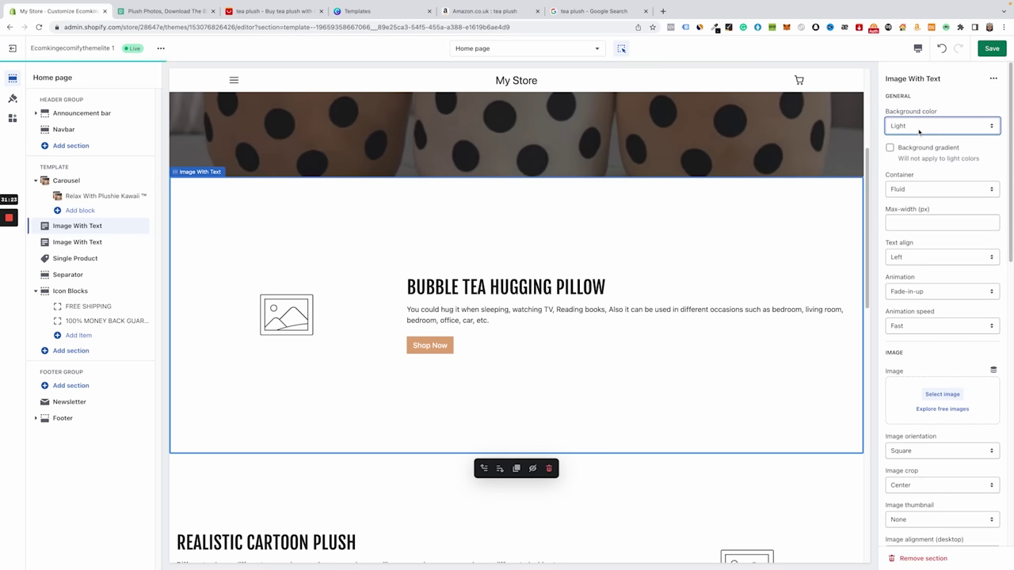
left_click(917, 126)
left_click(919, 149)
left_click(920, 129)
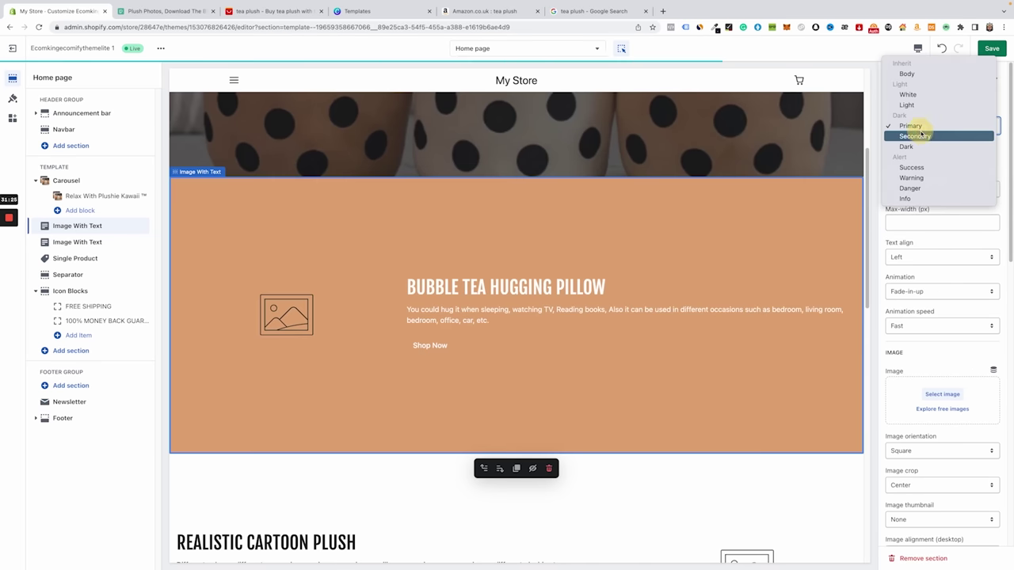
left_click(920, 95)
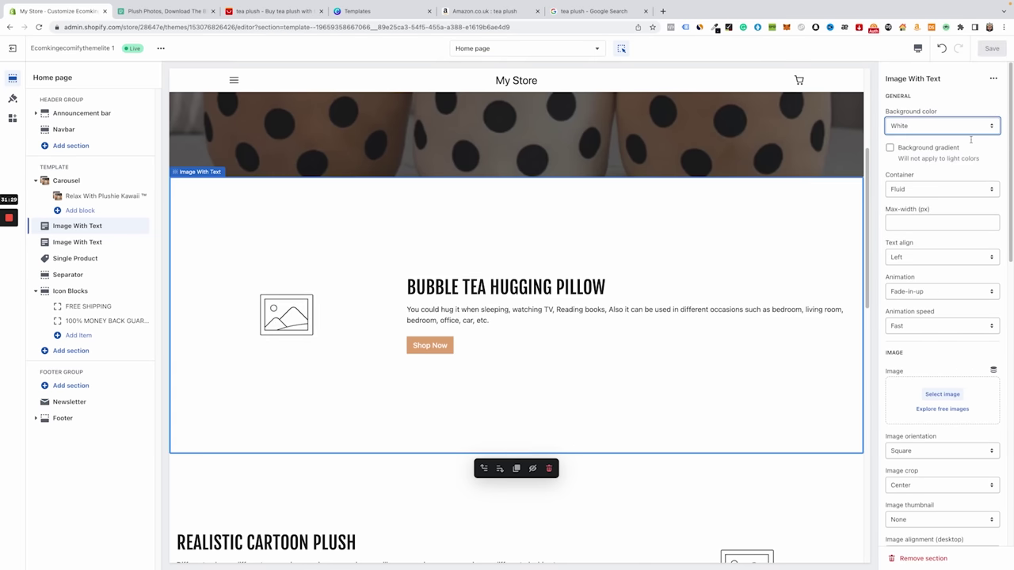
- Open the image selection for the BUBBLE TEA HUGGING PILLOW section
scroll(951, 190, "down", 2)
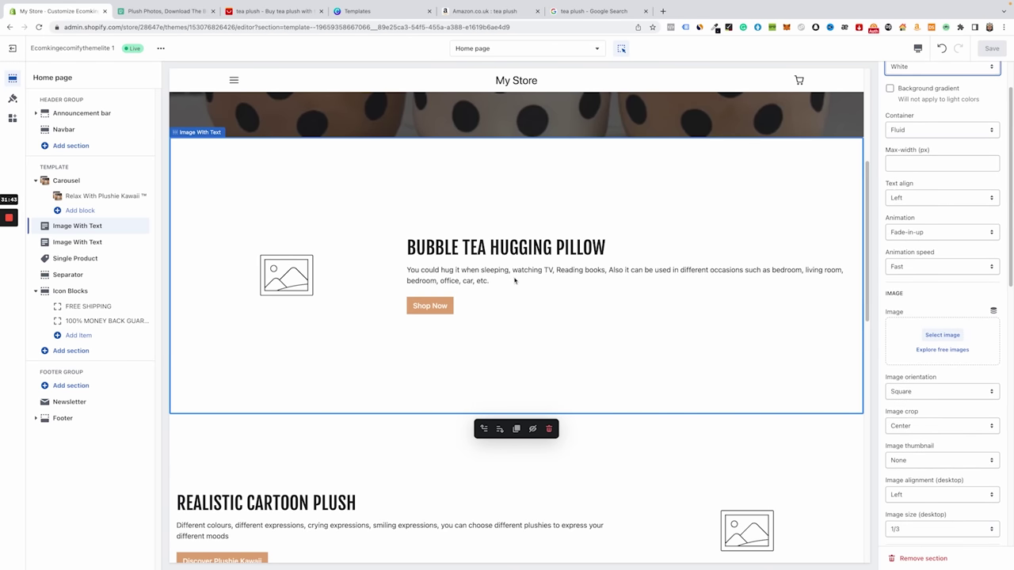
scroll(907, 242, "down", 4)
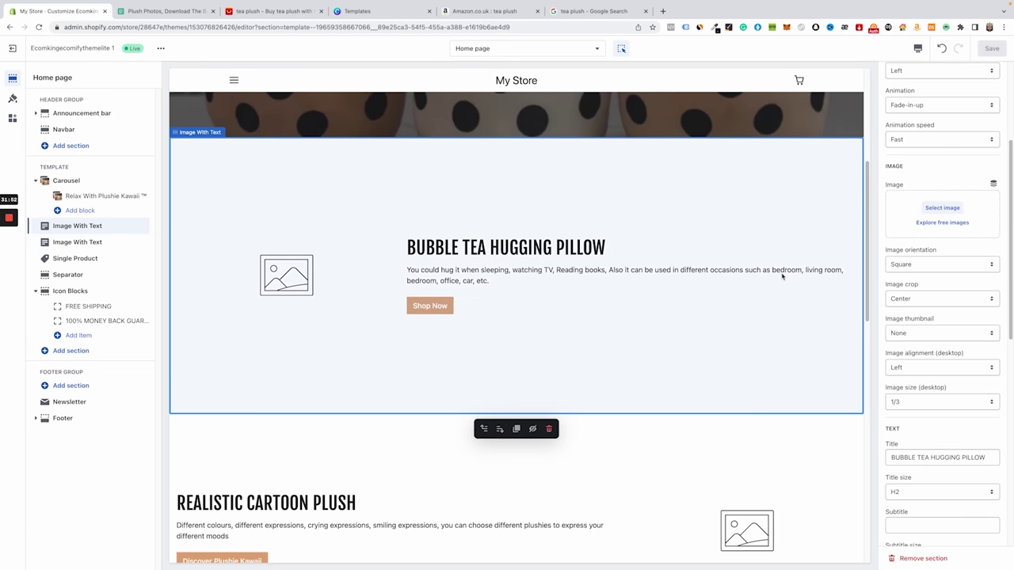
scroll(946, 433, "down", 1)
scroll(948, 317, "up", 1)
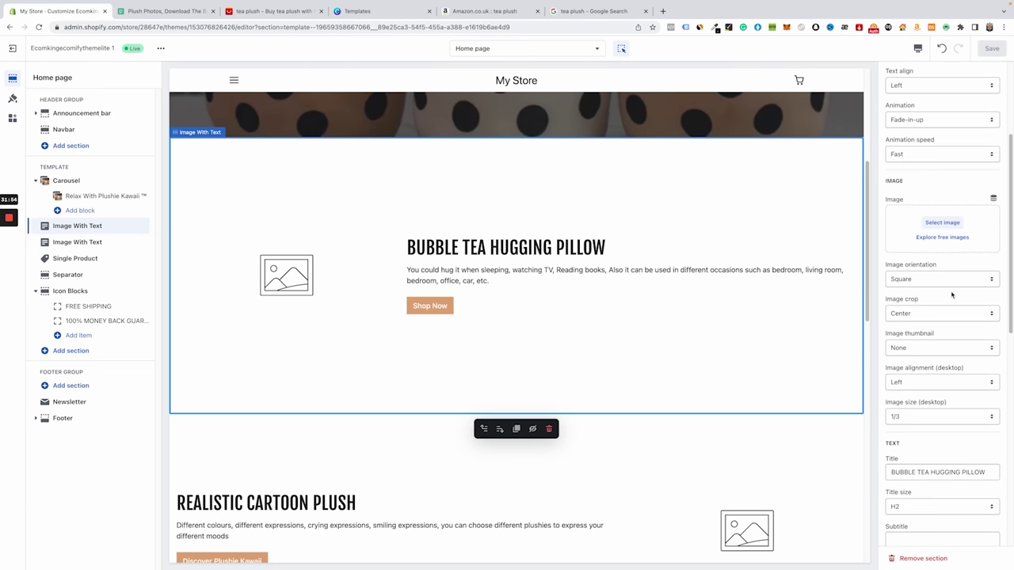
left_click(942, 222)
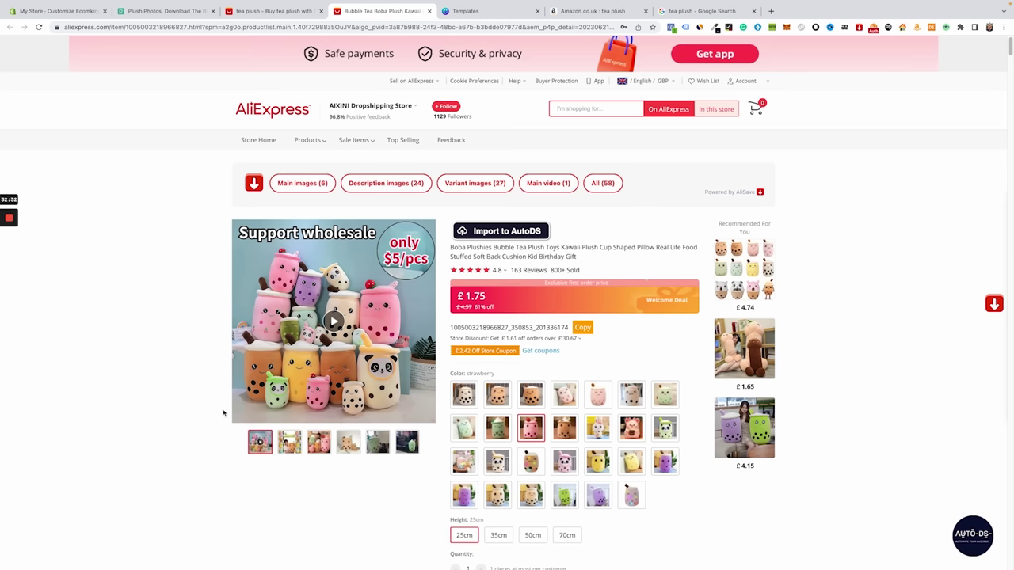
- Download all images and the video of the AliExpress boba plush listing with AliSave and extract the downloaded zip
left_click(406, 442)
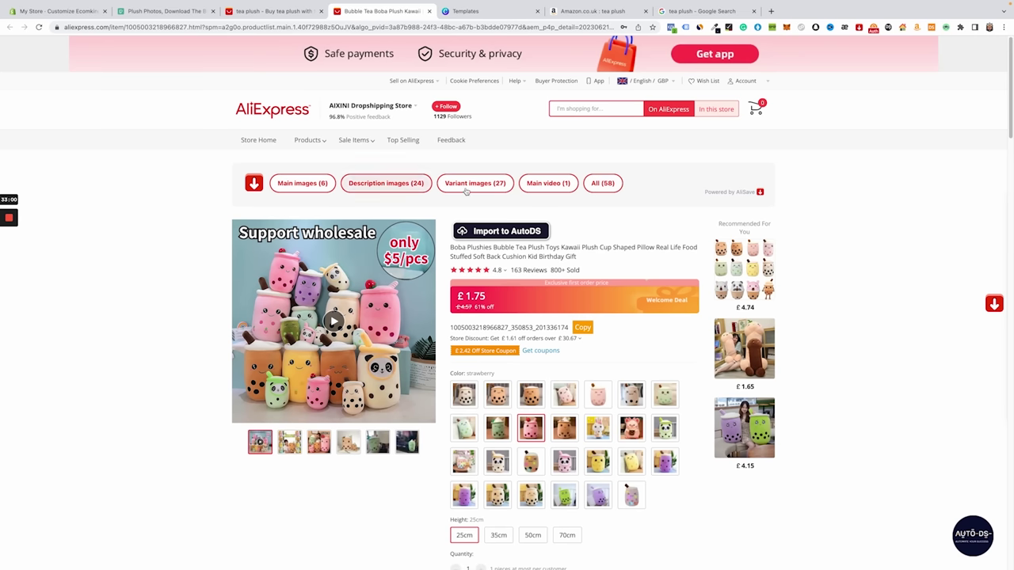
left_click(603, 183)
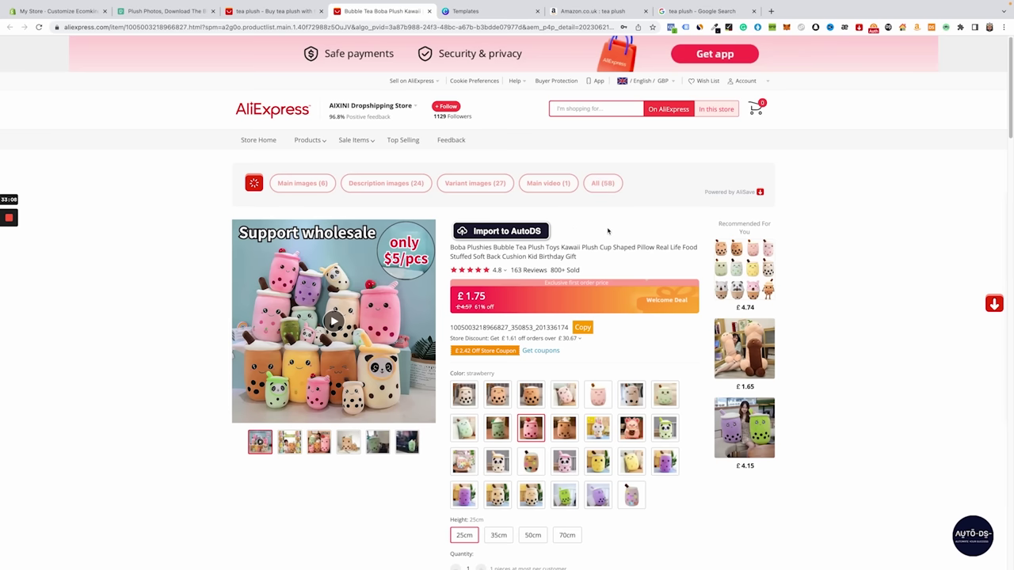
scroll(584, 341, "down", 15)
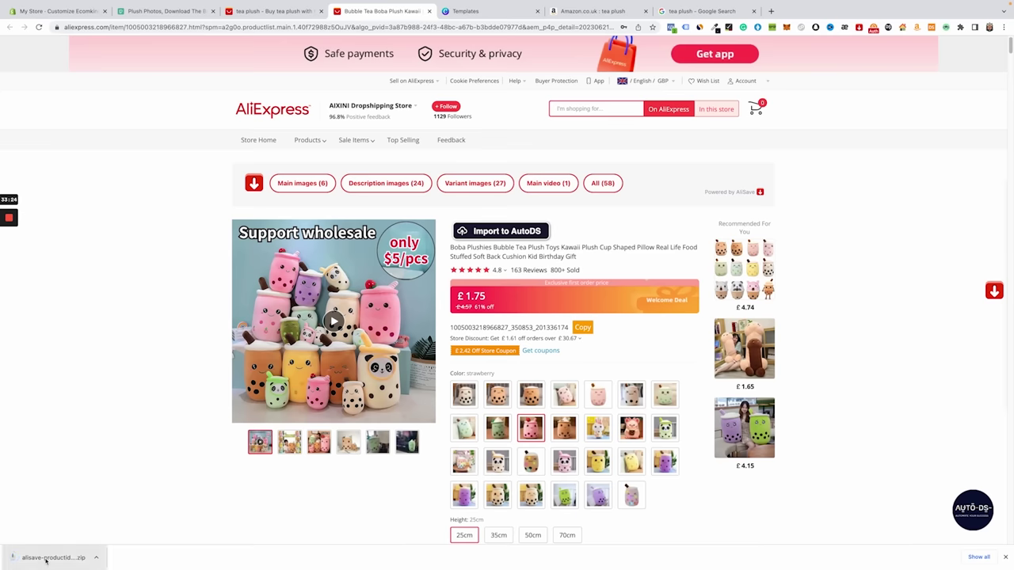
left_click(83, 558)
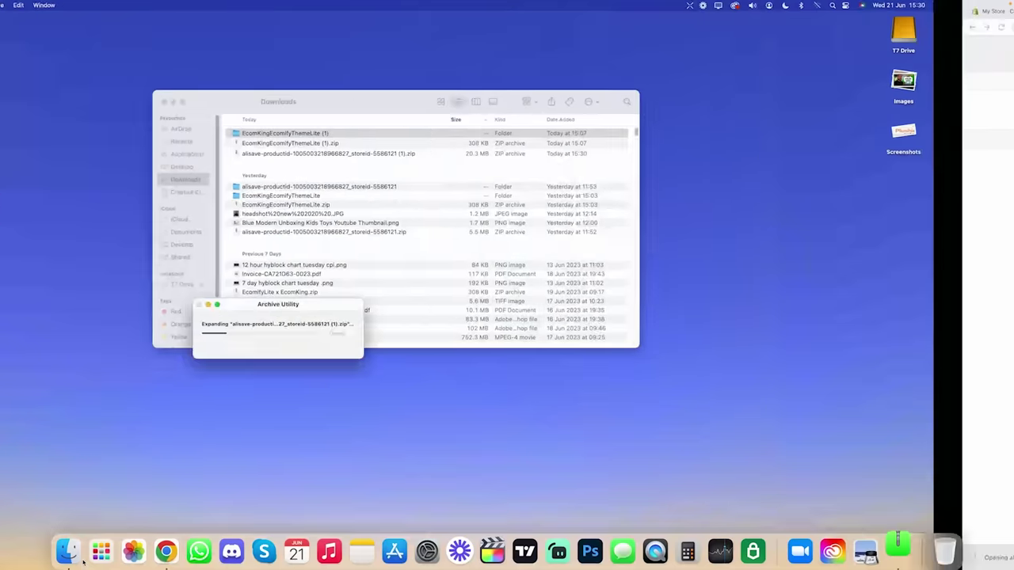
- Browse the extracted AliSave folder in Finder, checking its description_images and main_images subfolders
double_click(363, 133)
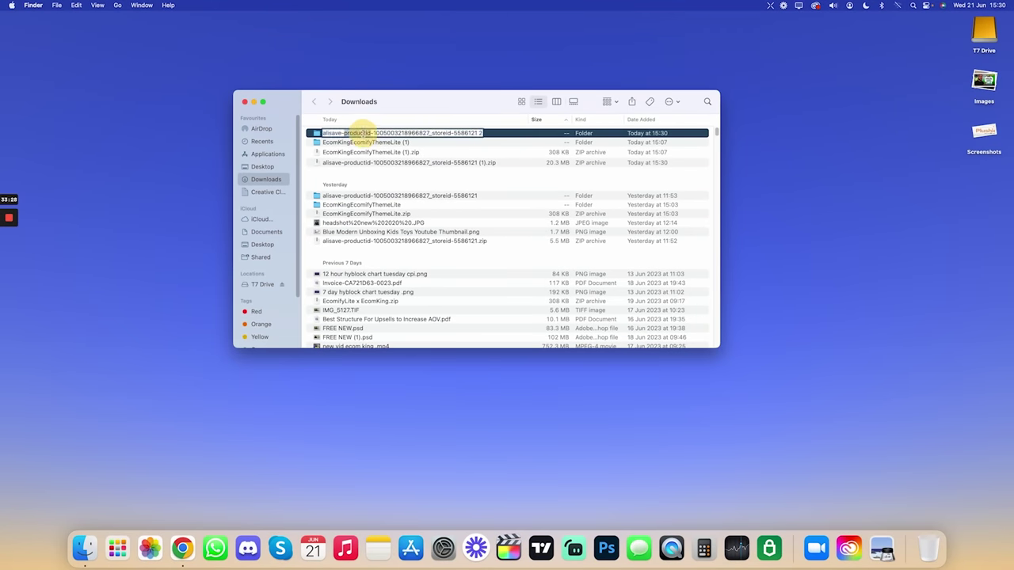
double_click(345, 134)
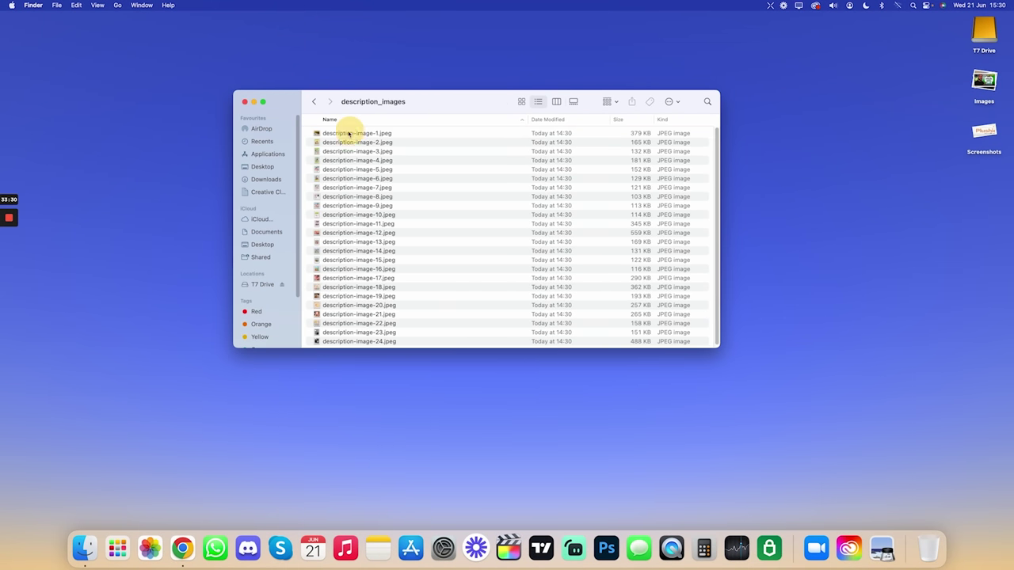
left_click(314, 101)
double_click(340, 142)
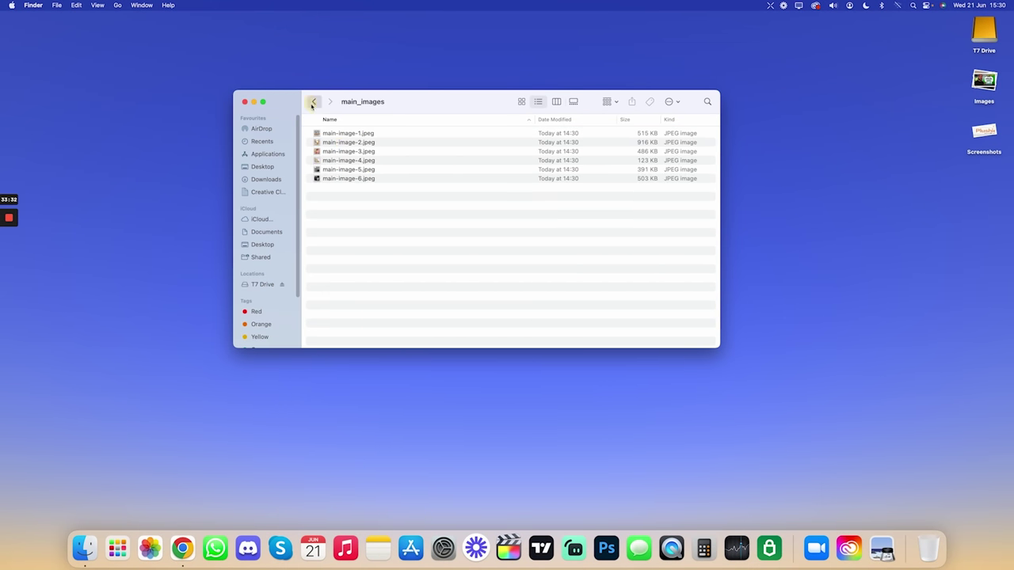
left_click(313, 101)
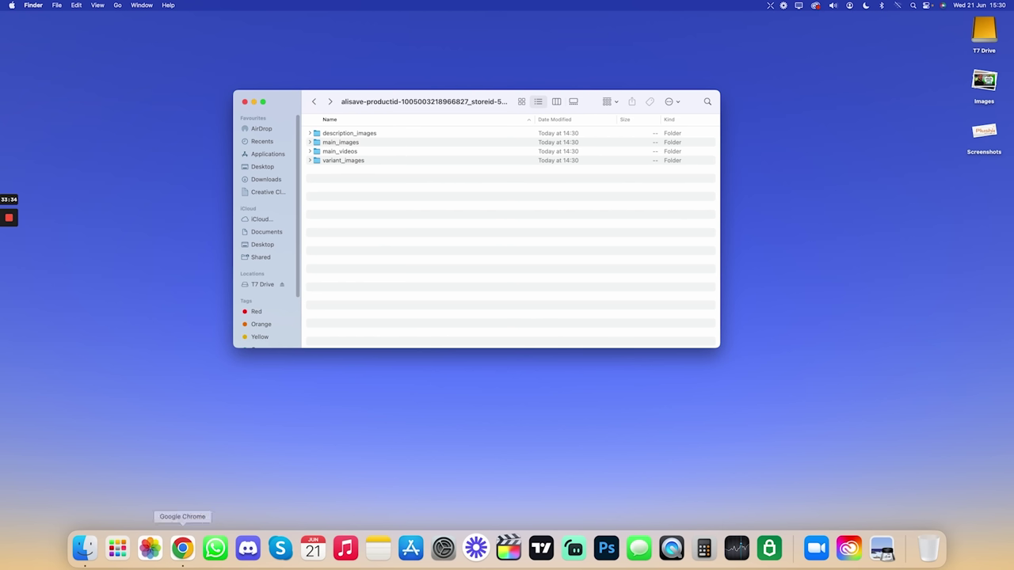
- Switch back to the Shopify theme editor in Chrome and add description-image-16 from the description_images folder as the section's image
left_click(182, 548)
left_click(568, 172)
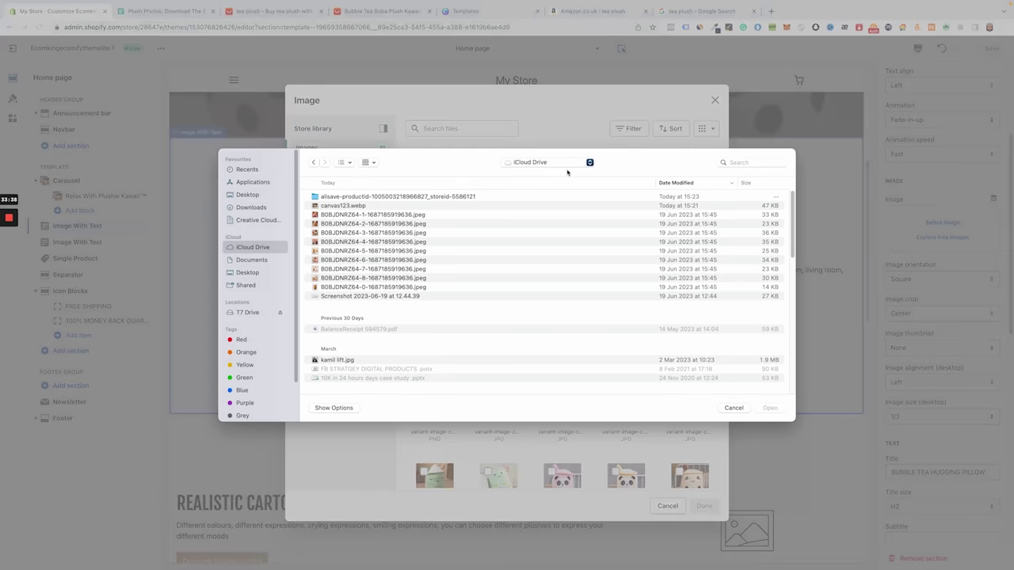
double_click(376, 195)
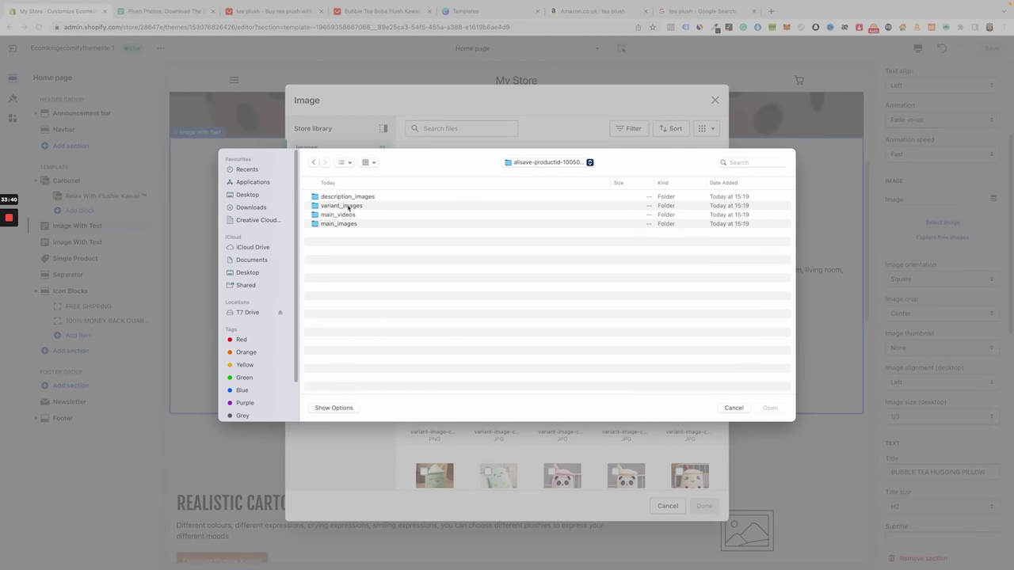
double_click(348, 197)
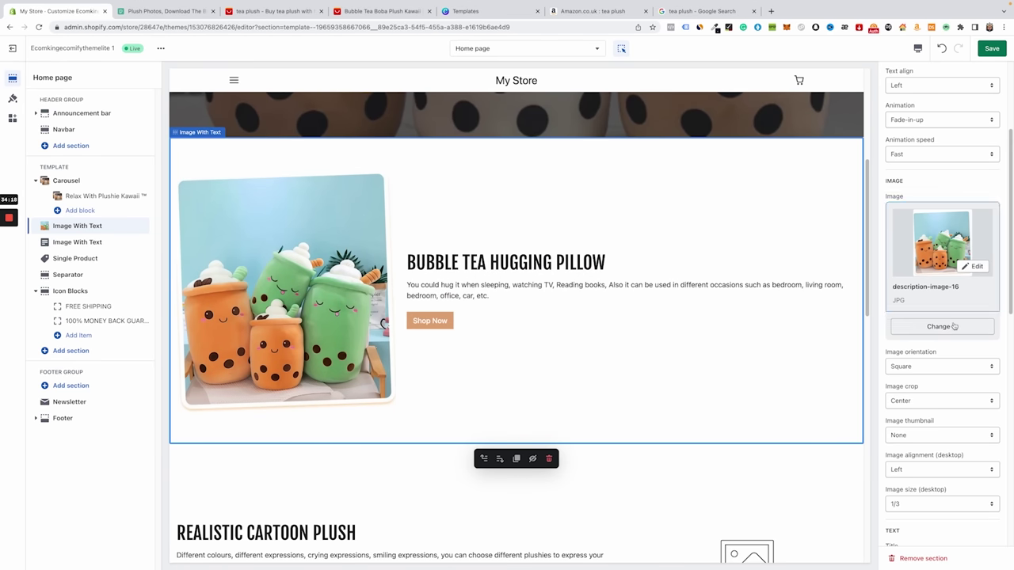
- Examine the title text and the title and subtitle settings of the BUBBLE TEA HUGGING PILLOW section
scroll(941, 298, "down", 2)
scroll(941, 299, "down", 12)
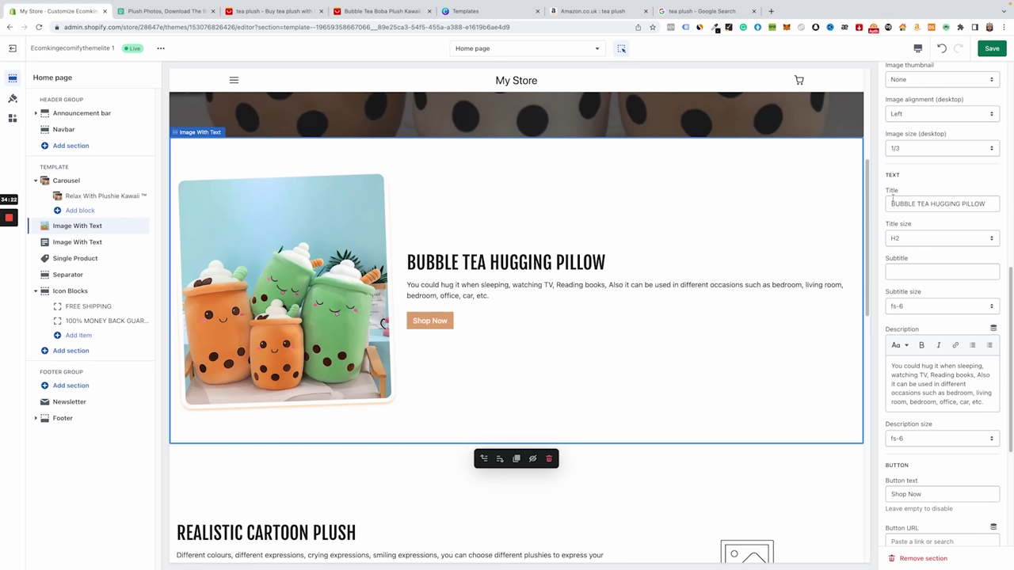
left_click_drag(894, 199, 1000, 204)
left_click(910, 209)
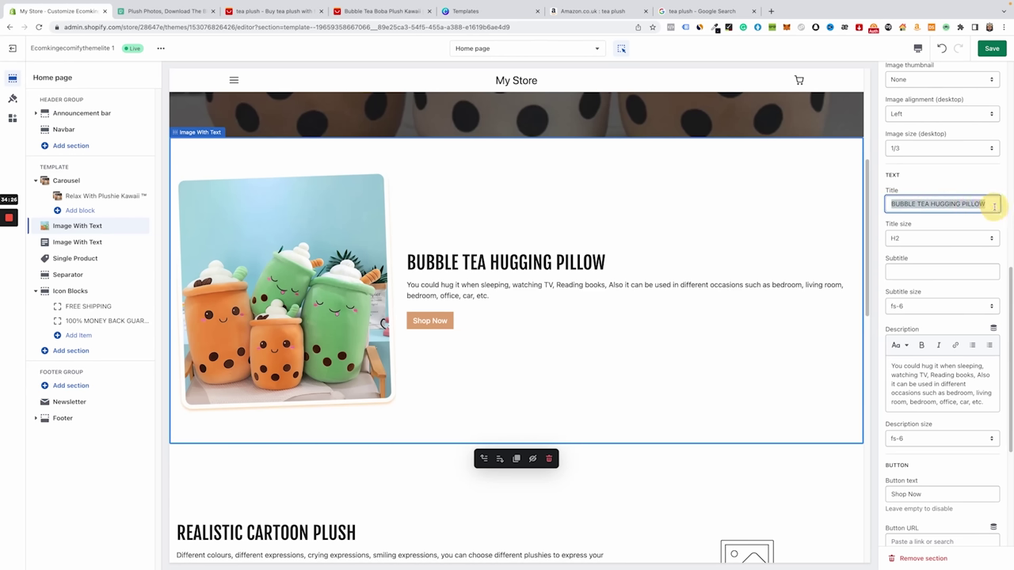
left_click(1000, 204)
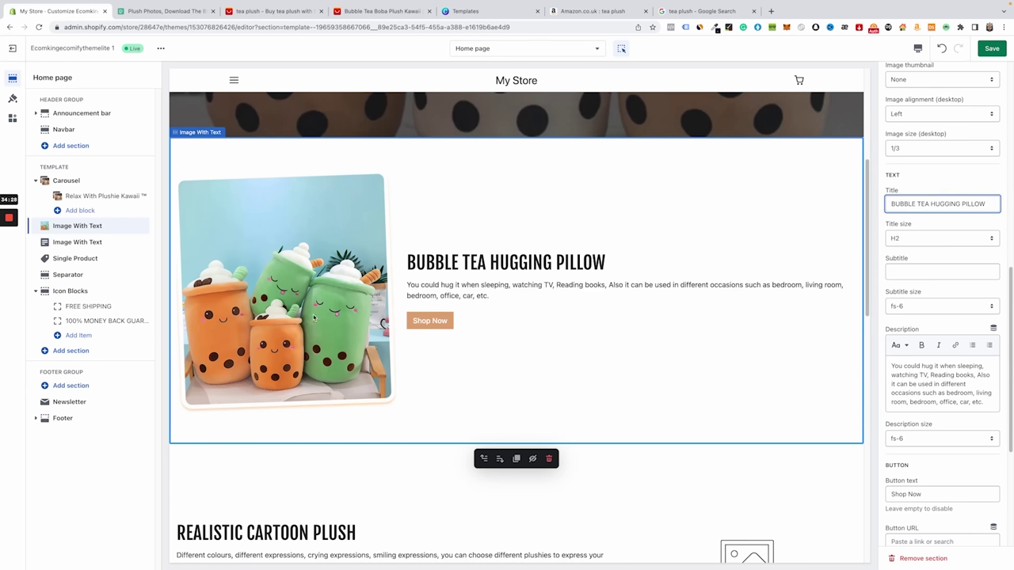
left_click_drag(889, 203, 985, 203)
left_click(977, 203)
scroll(933, 299, "down", 3)
scroll(933, 300, "up", 3)
scroll(927, 313, "down", 2)
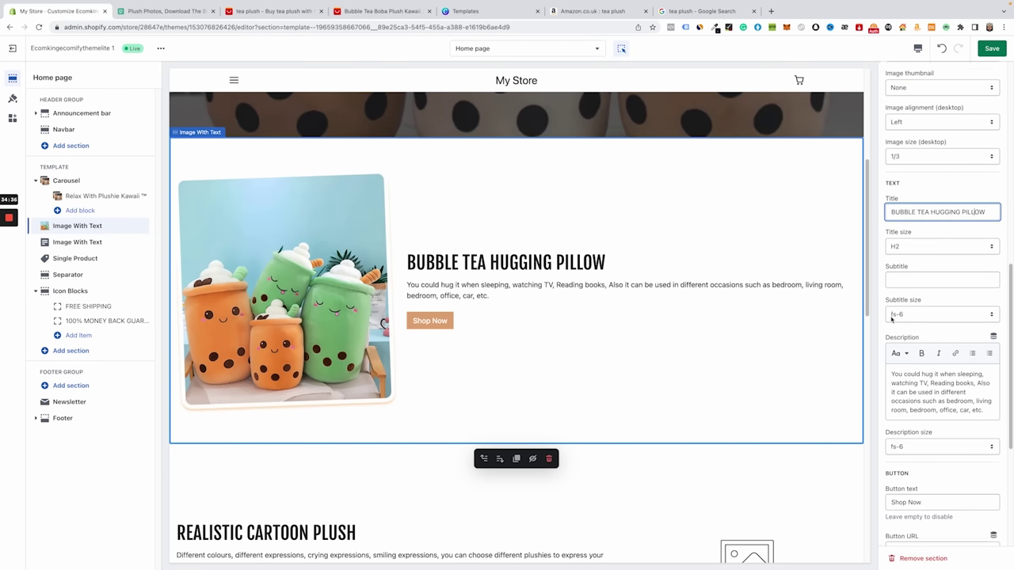
- Examine the section's description text and compare it with the title
scroll(918, 321, "down", 1)
left_click_drag(987, 332, 891, 294)
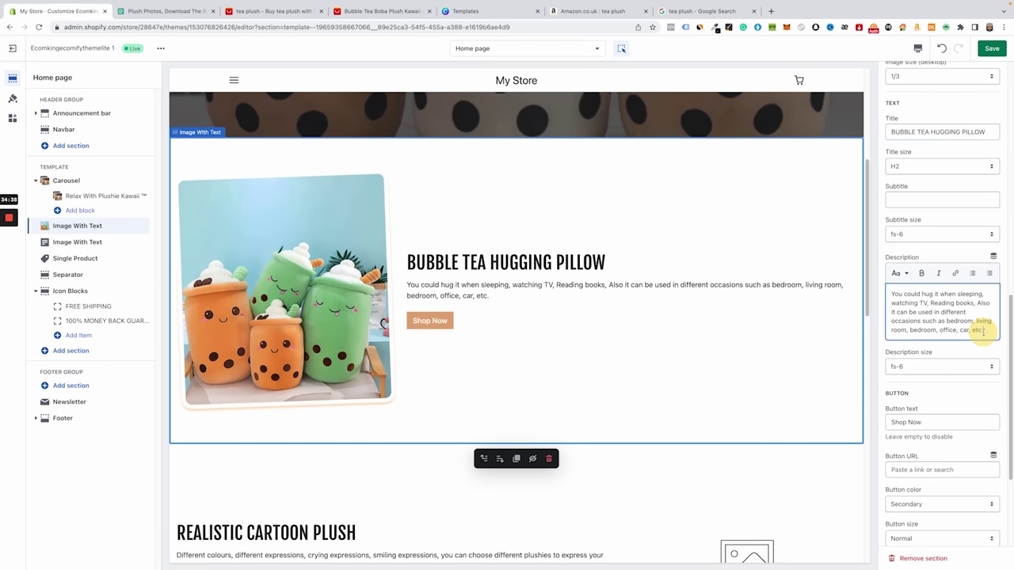
left_click(987, 333)
mouse_move(979, 331)
left_mouse_down()
mouse_move(892, 293)
mouse_move(968, 342)
left_mouse_up()
left_click(892, 293)
left_click(967, 342)
left_click_drag(889, 133, 968, 137)
left_click(892, 131)
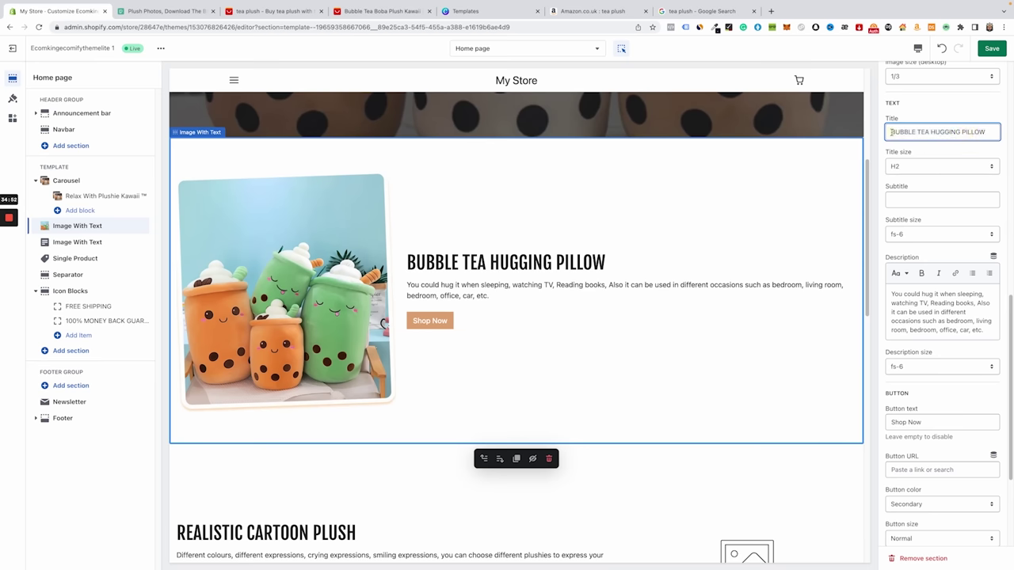
left_click_drag(892, 131, 990, 132)
left_click(991, 131)
left_click_drag(890, 293, 983, 336)
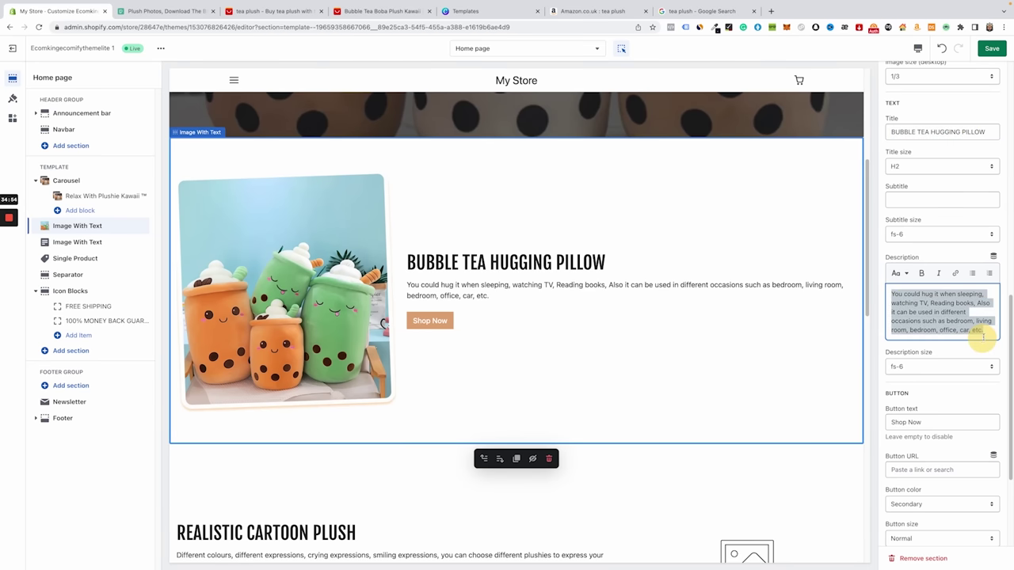
left_click(983, 335)
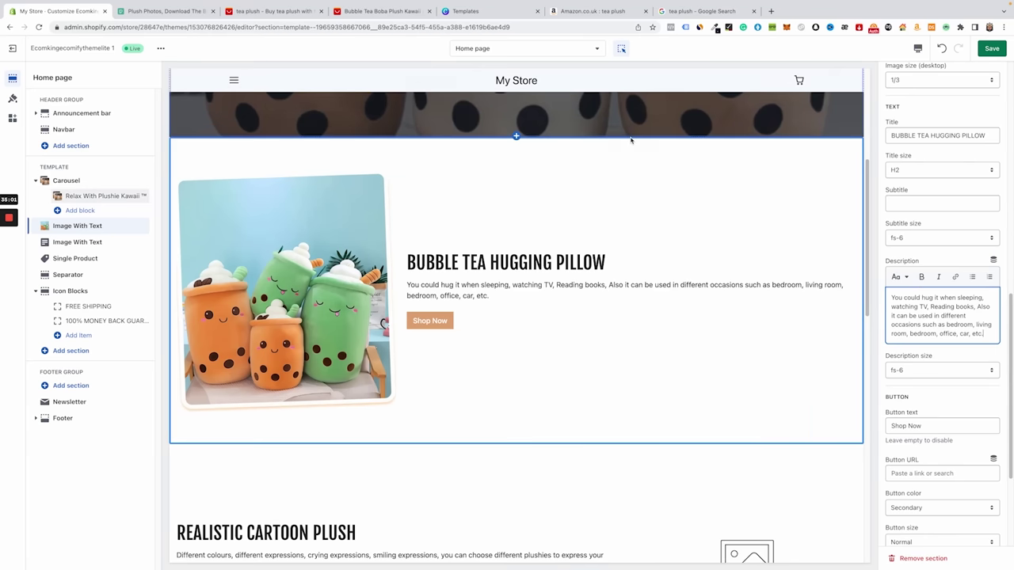
- Look over the AliExpress tea plush results and the Bubble Tea Boba Plush product page
left_click(265, 11)
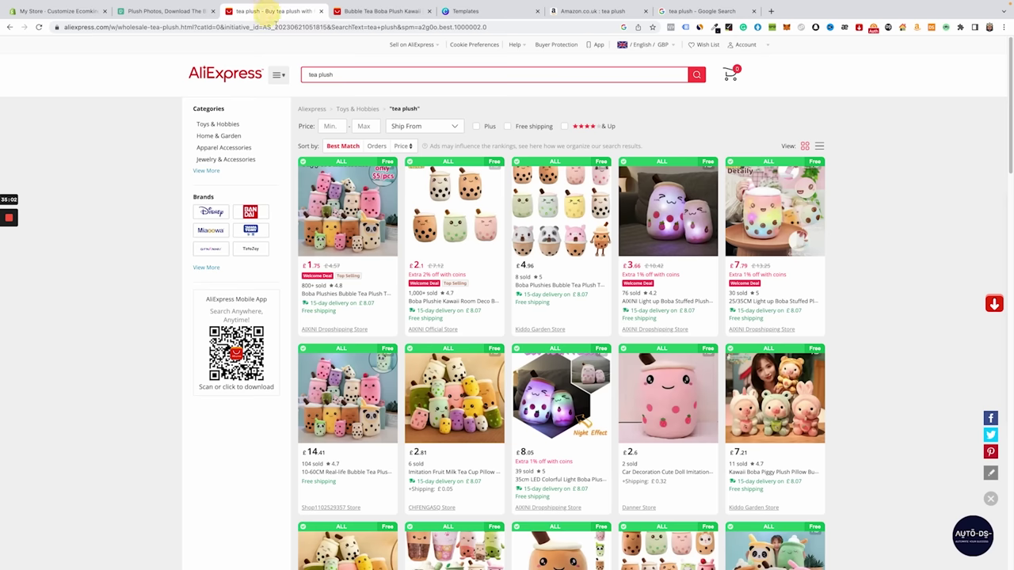
left_click(376, 11)
scroll(562, 380, "down", 6)
scroll(562, 380, "up", 8)
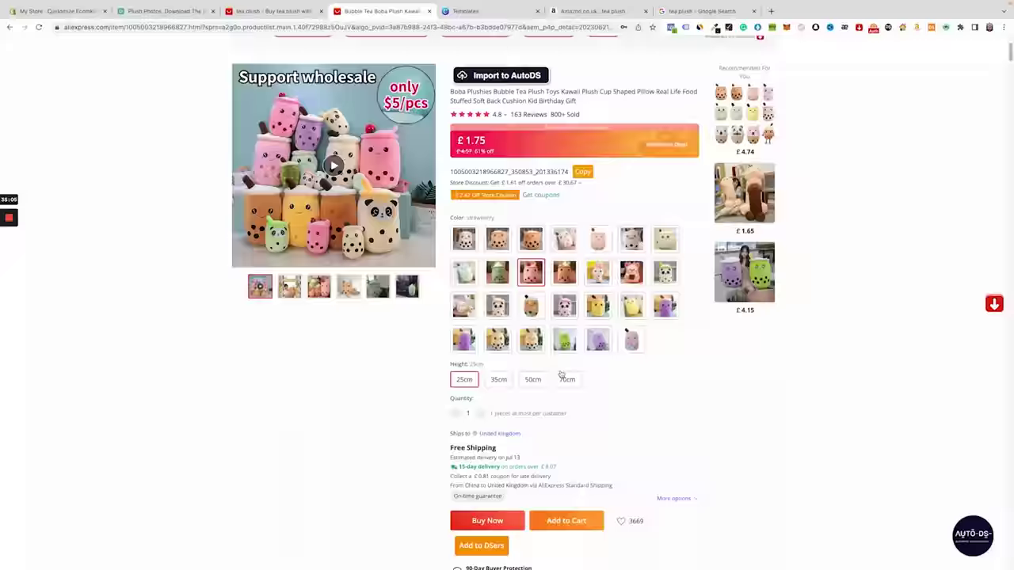
- Switch to the Amazon UK page and browse the tea plush search results for comparable products
left_click(594, 12)
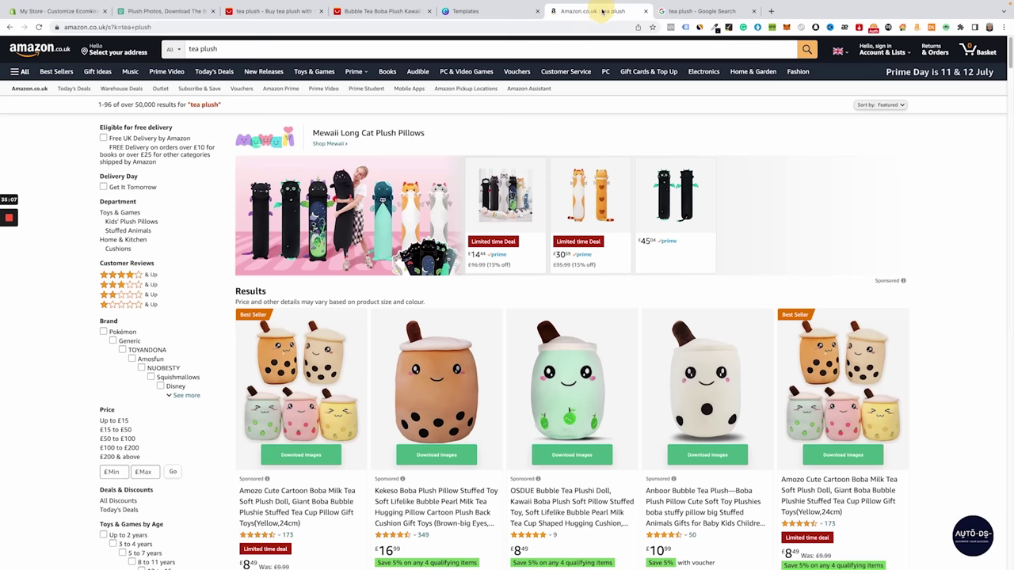
scroll(628, 270, "down", 3)
scroll(629, 270, "down", 3)
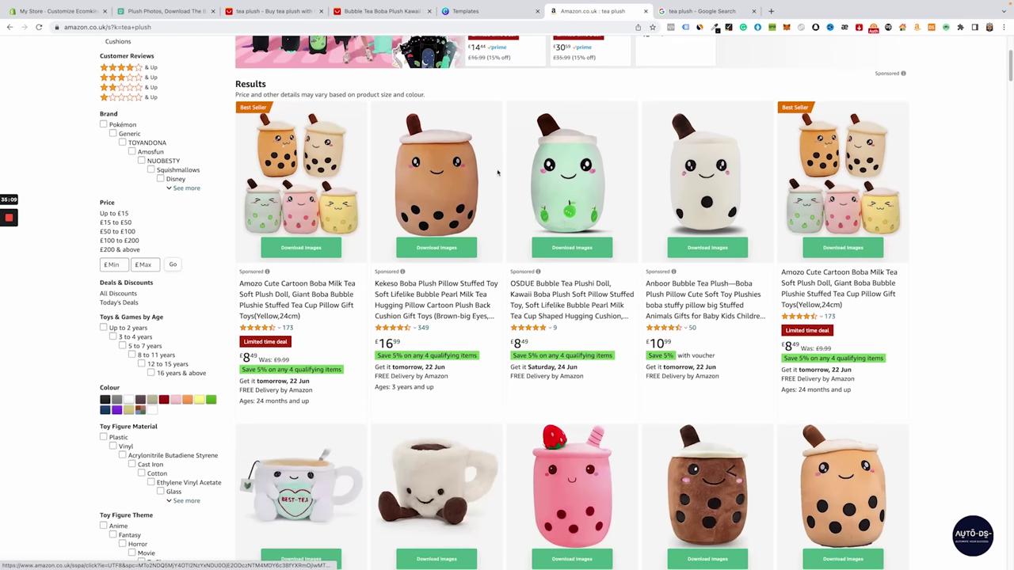
scroll(756, 239, "down", 8)
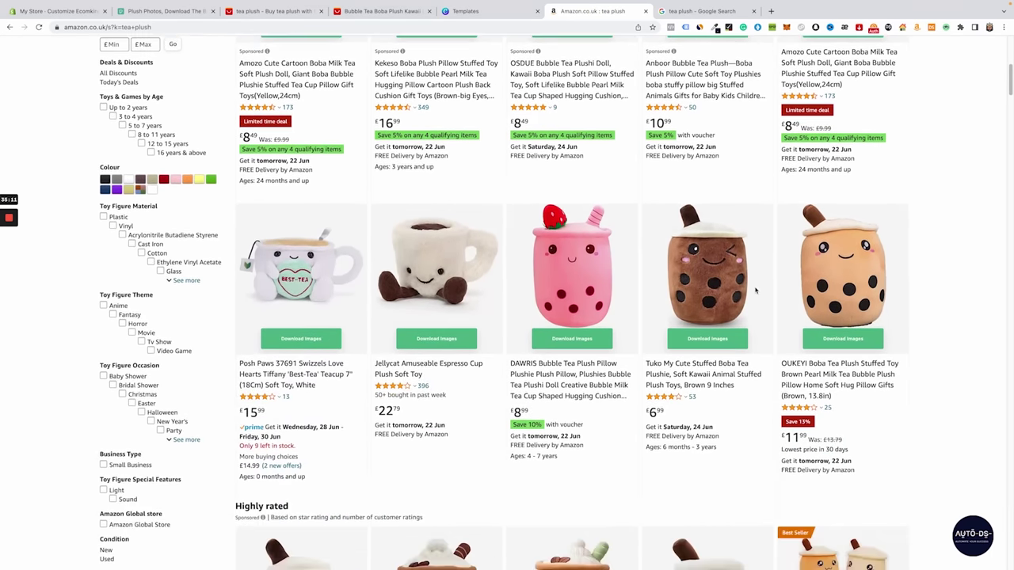
scroll(755, 293, "down", 5)
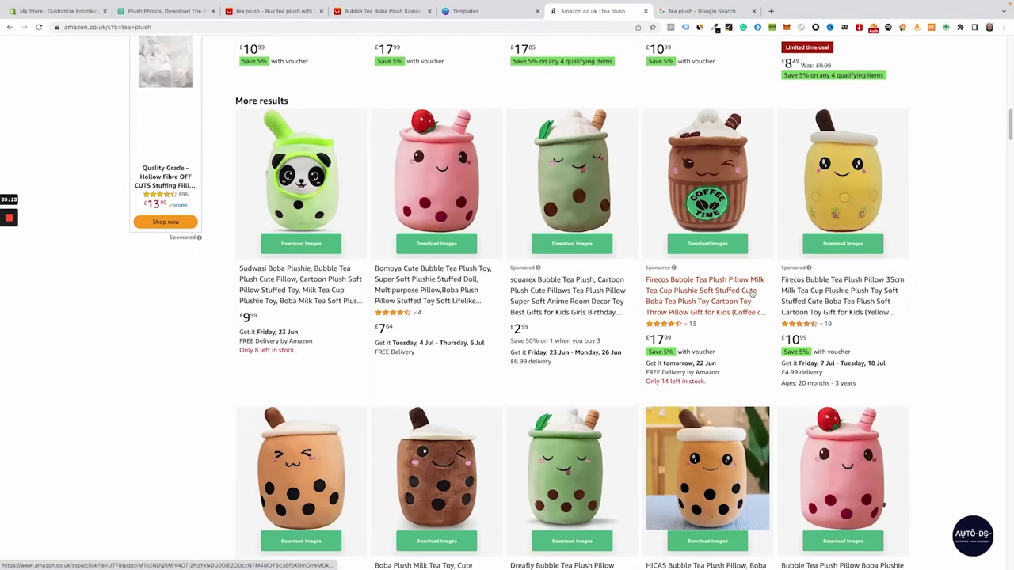
scroll(750, 294, "up", 12)
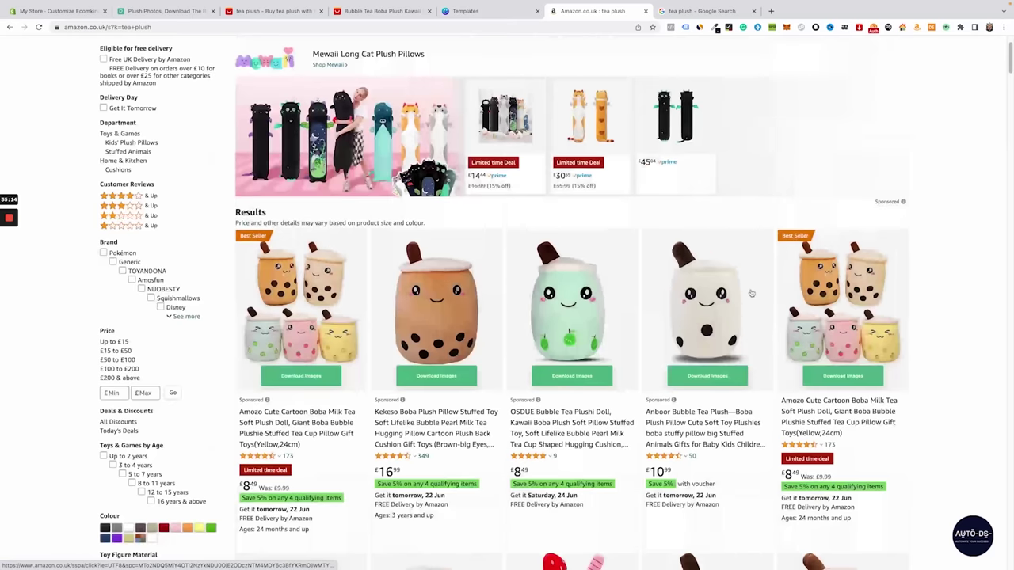
- Open the Amozo Cute Cartoon Boba Milk Tea Soft Plush Doll listing and examine its About this item descriptions
left_click(310, 301)
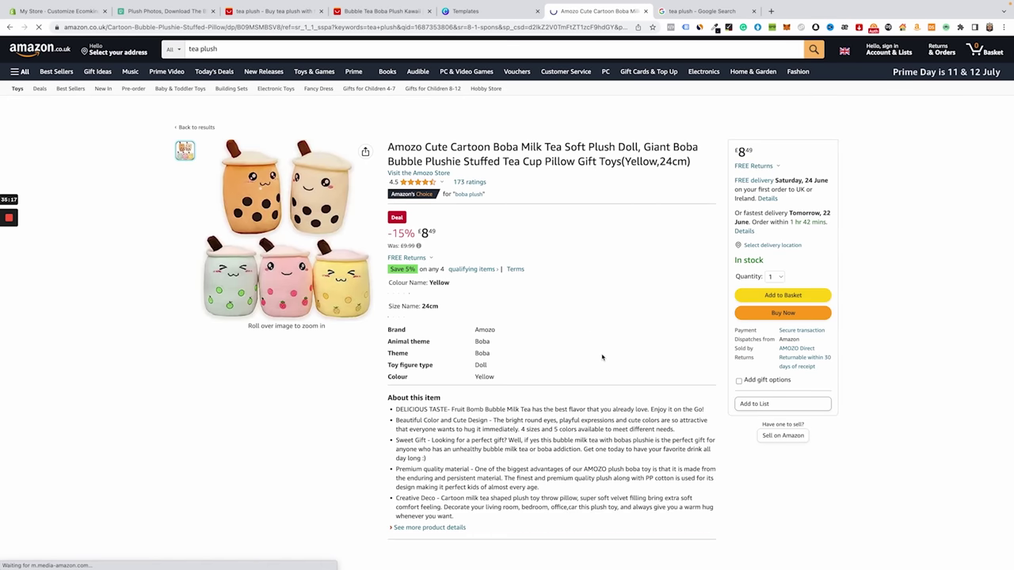
scroll(602, 358, "down", 2)
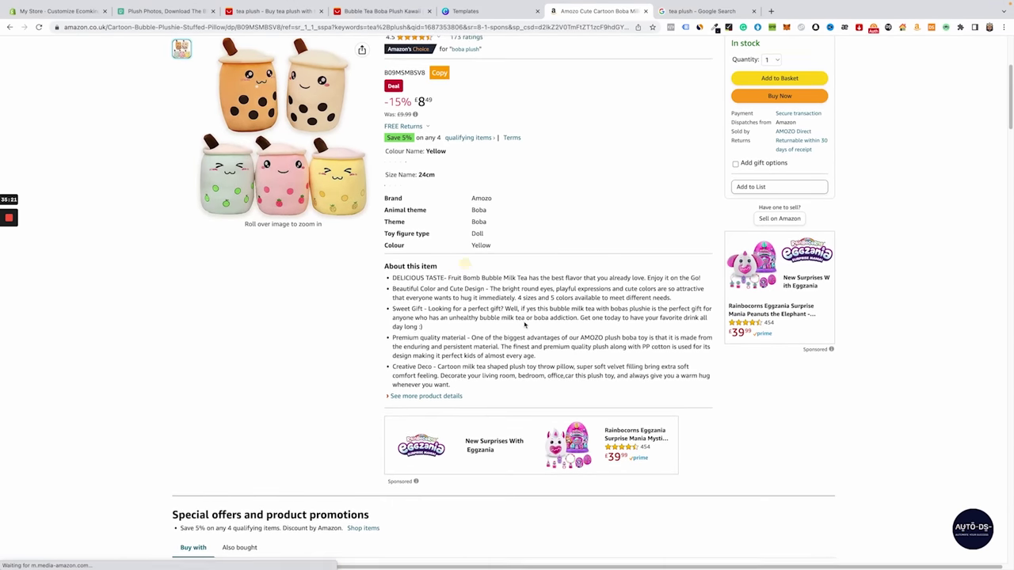
scroll(525, 324, "down", 1)
left_click_drag(700, 235, 579, 275)
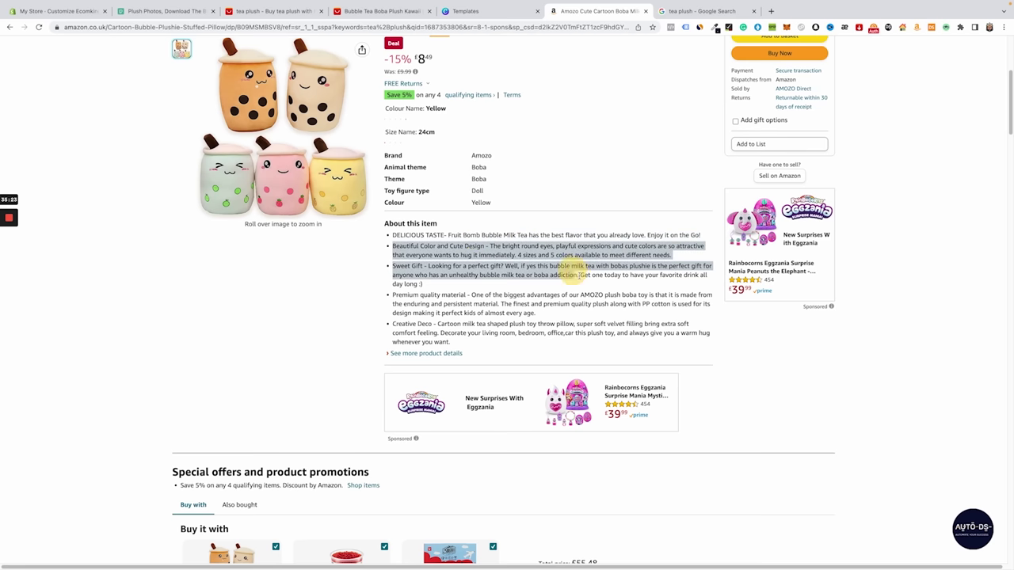
left_click(576, 272)
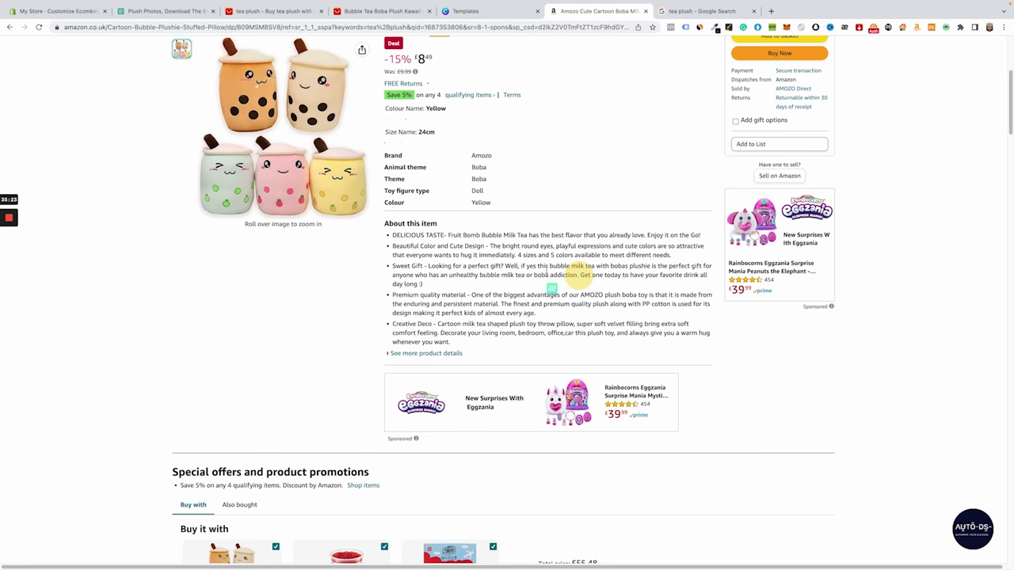
left_click(427, 353)
scroll(513, 365, "up", 15)
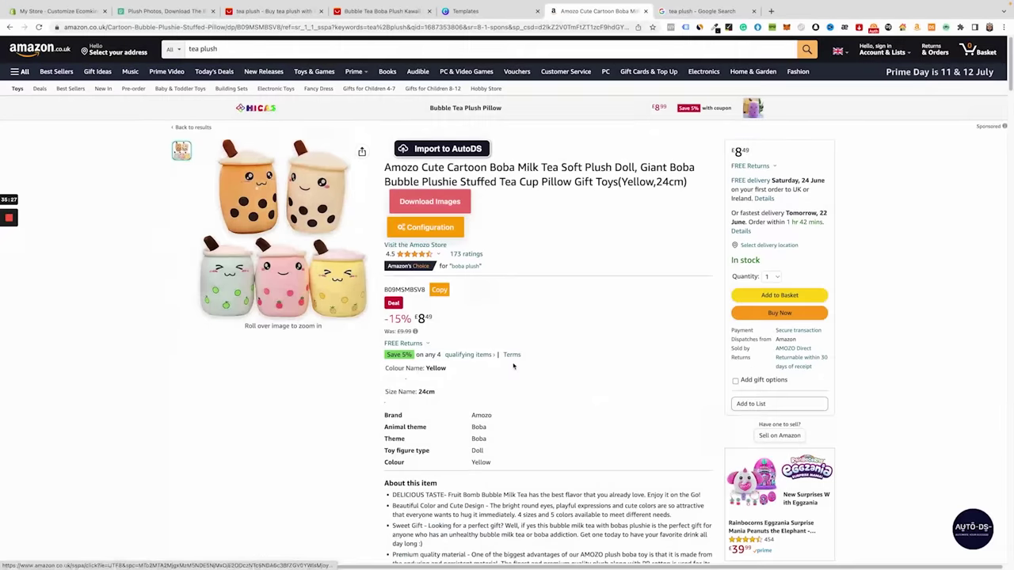
scroll(513, 366, "down", 4)
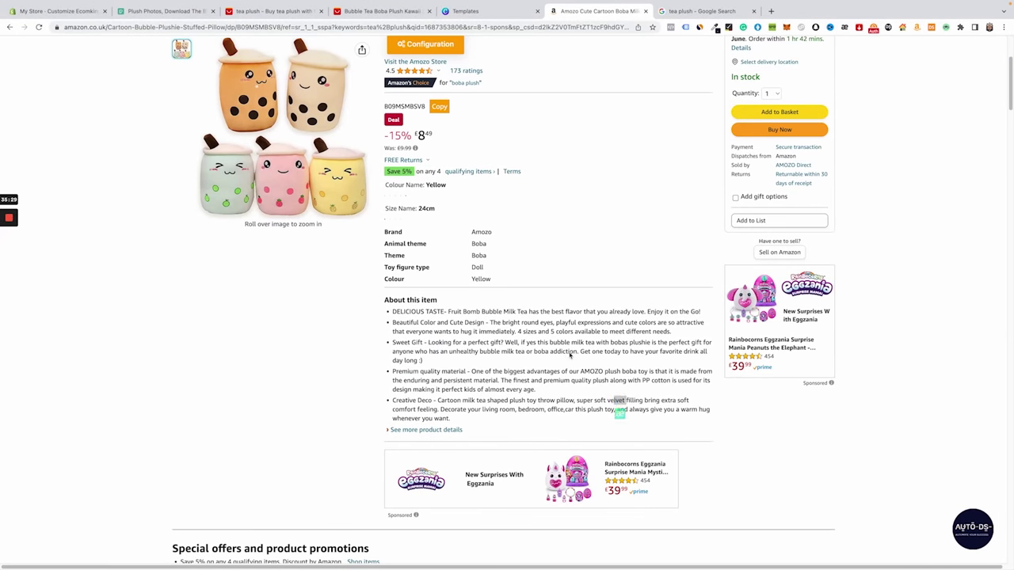
left_click(535, 344)
left_click(533, 342)
left_click(523, 317)
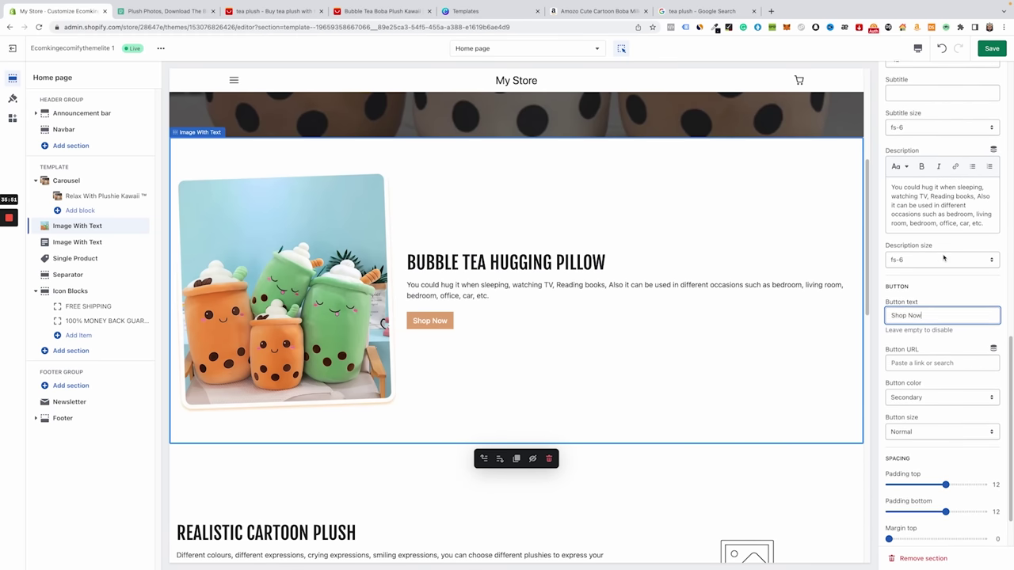
- Return to the Shopify theme editor and examine the BUBBLE TEA HUGGING PILLOW section's button text and link destination options
scroll(938, 238, "down", 1)
left_click(928, 225)
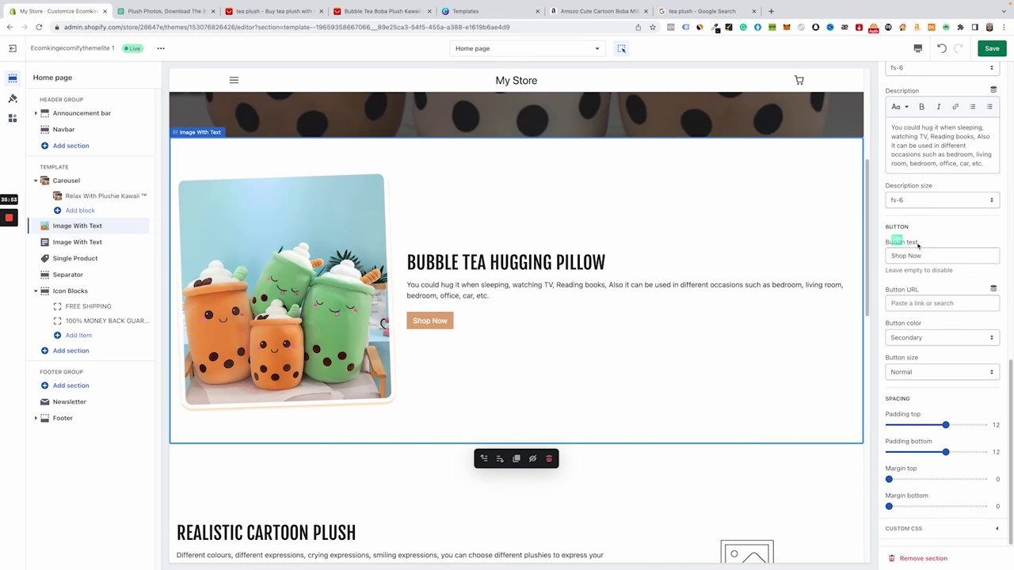
left_click(917, 303)
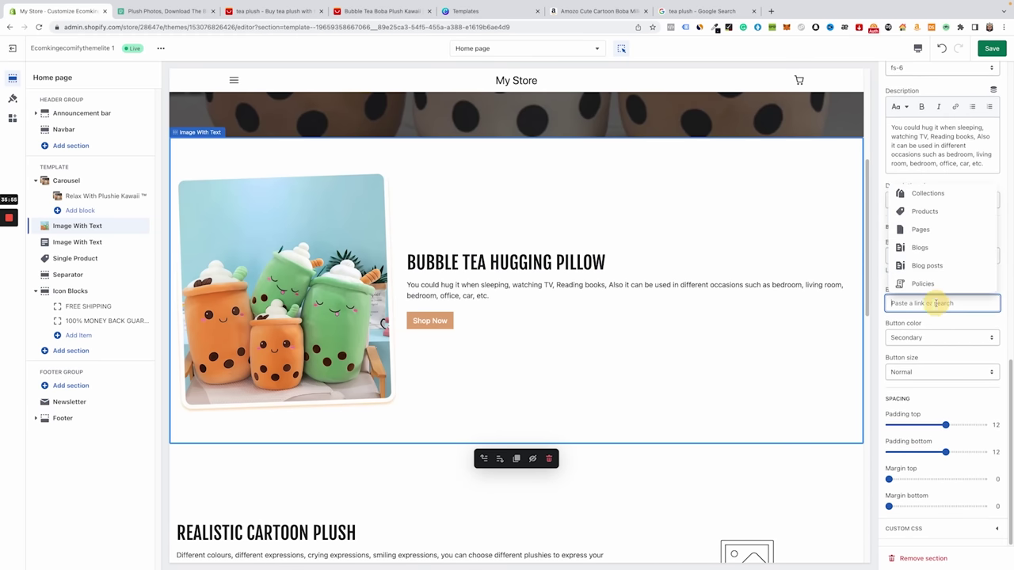
left_click(934, 326)
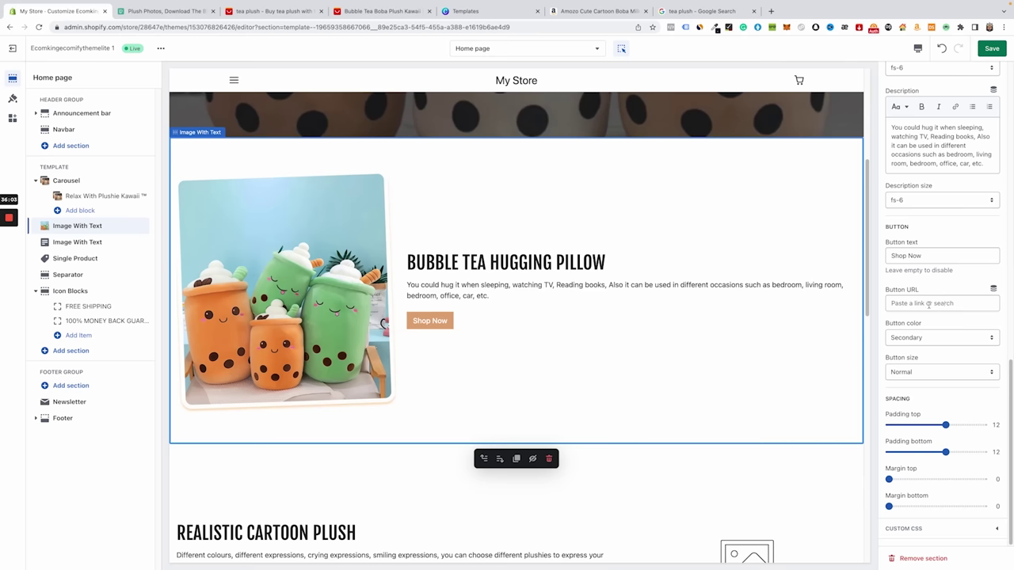
- Review the section's desktop image size choices, keep it at 1/3, and save the theme changes
scroll(932, 309, "up", 6)
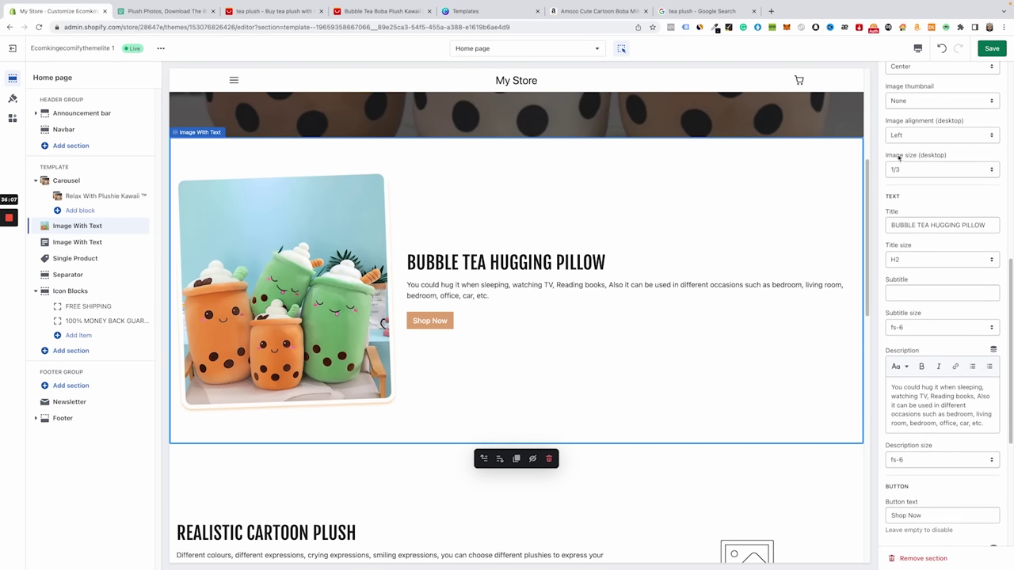
left_click(905, 169)
left_click(919, 169)
left_click(889, 171)
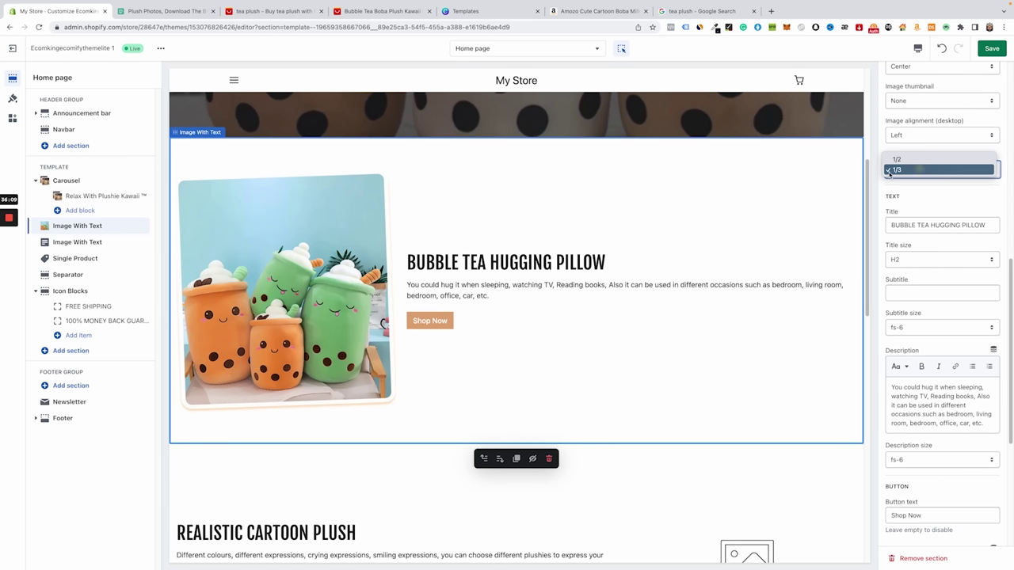
left_click(917, 169)
left_click(916, 169)
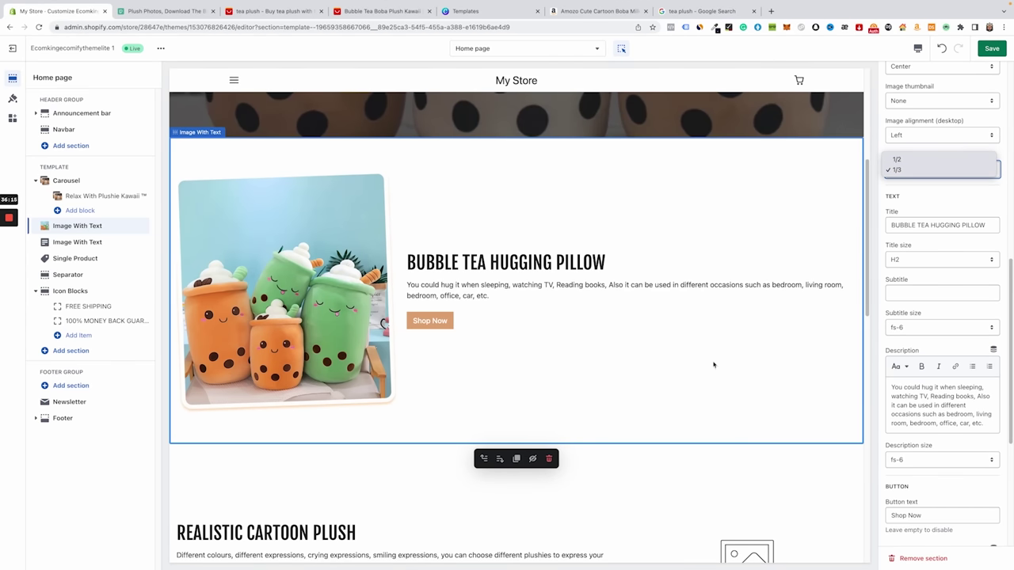
left_click(925, 169)
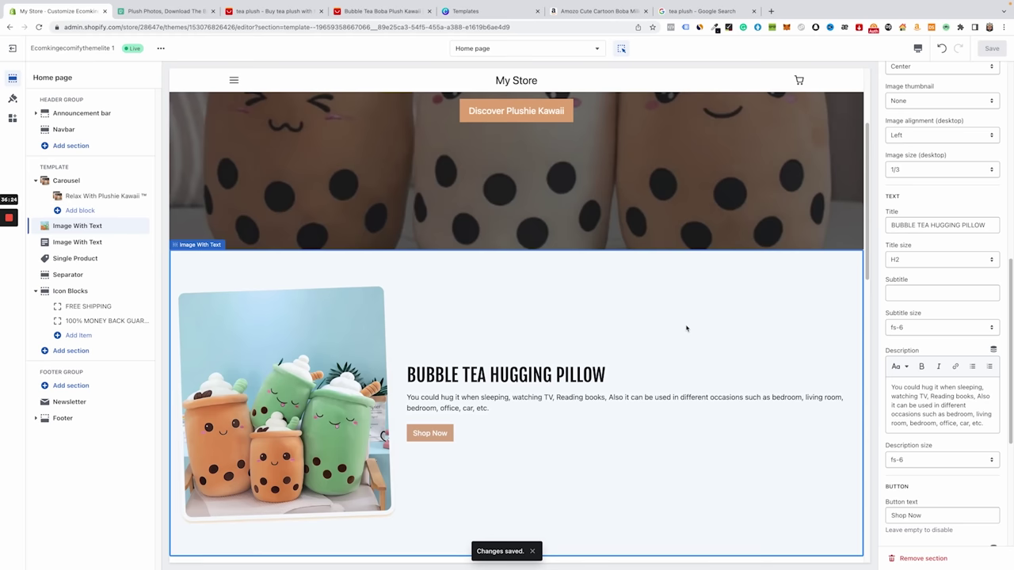
- Add variant-image-color-milk-round-23 as the image of the REALISTIC CARTOON PLUSH Image With Text section and review it in the preview
scroll(686, 328, "down", 5)
left_click(73, 243)
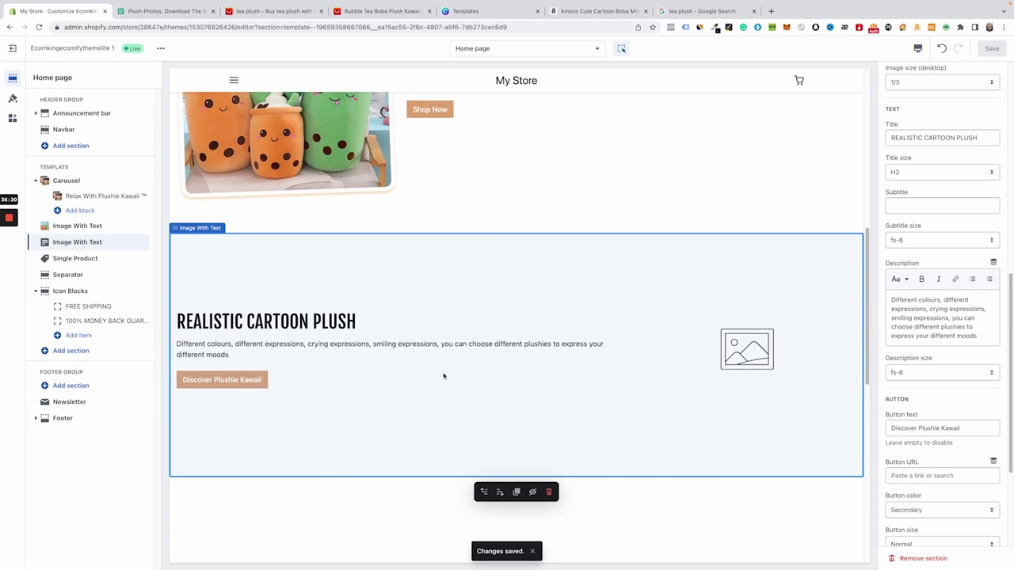
scroll(444, 376, "up", 3)
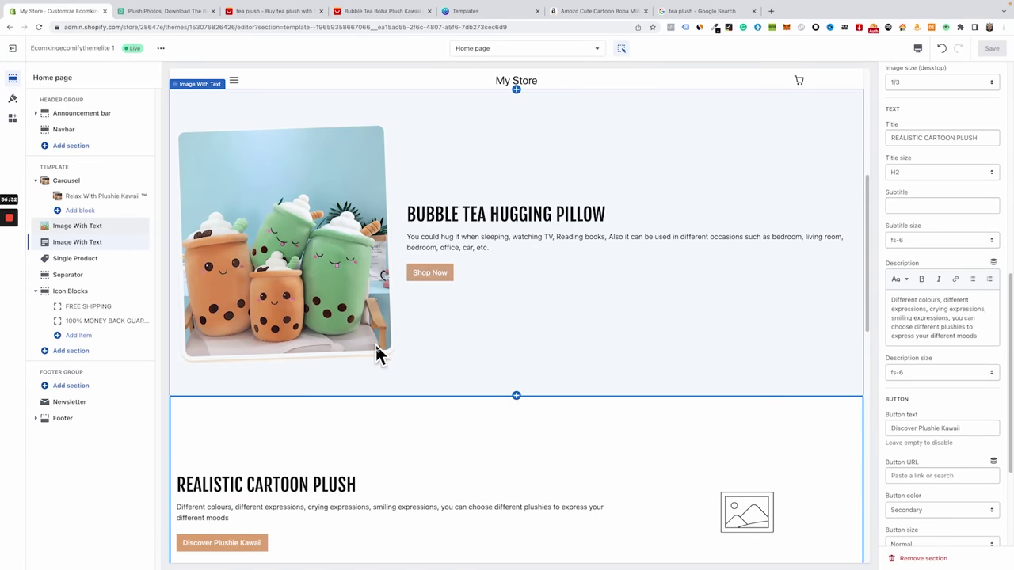
scroll(378, 354, "down", 3)
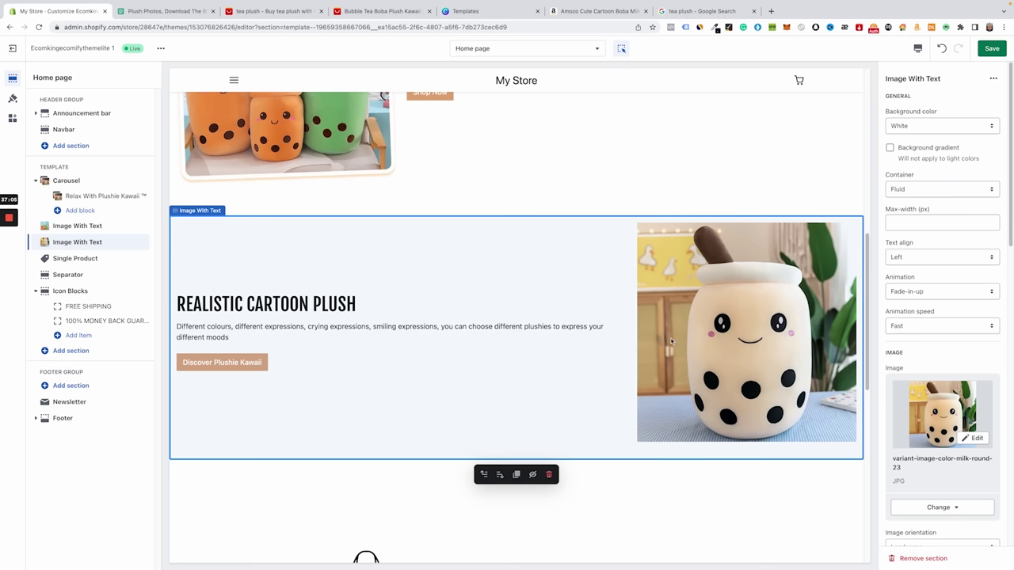
scroll(709, 398, "up", 1)
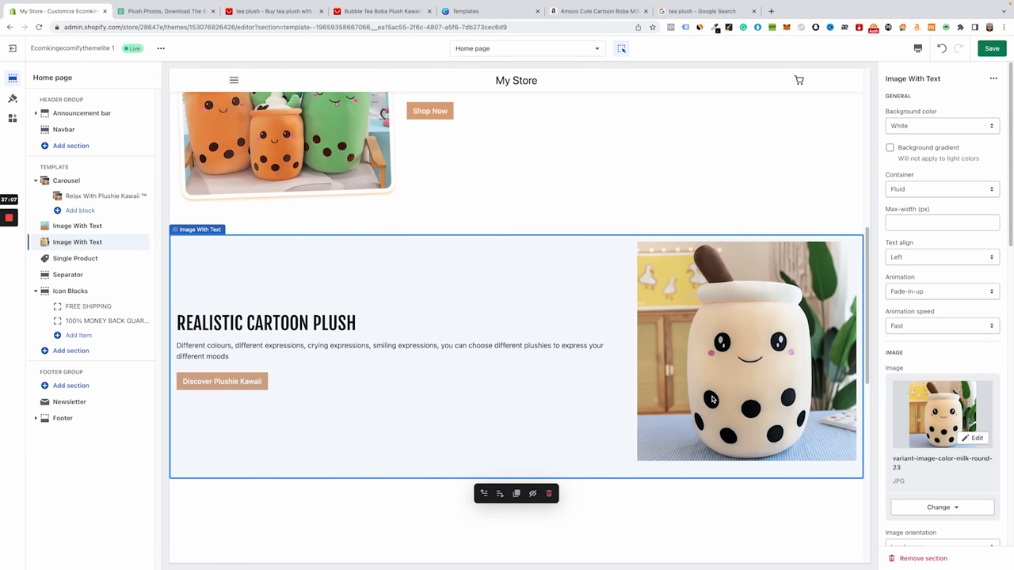
scroll(712, 398, "up", 3)
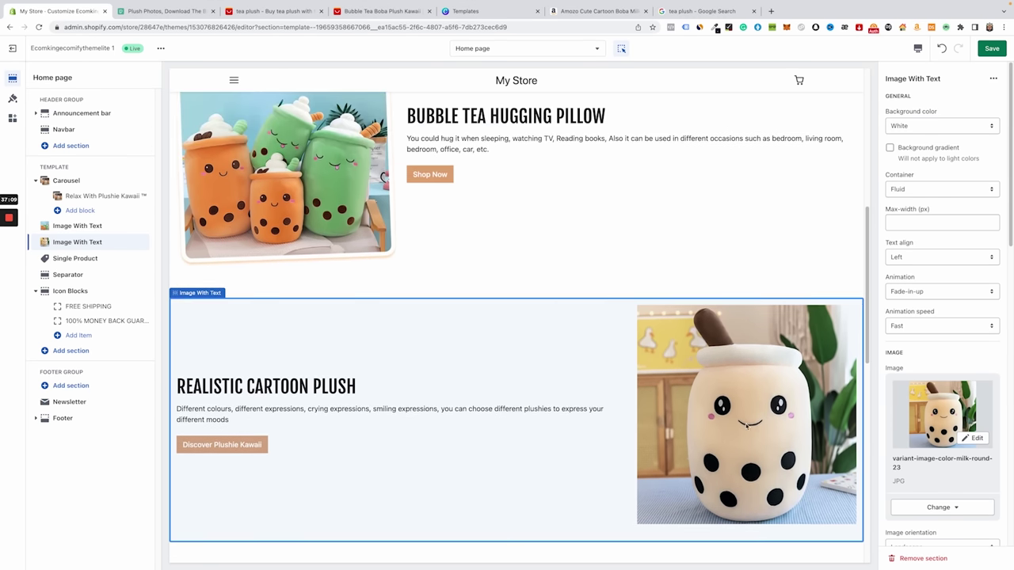